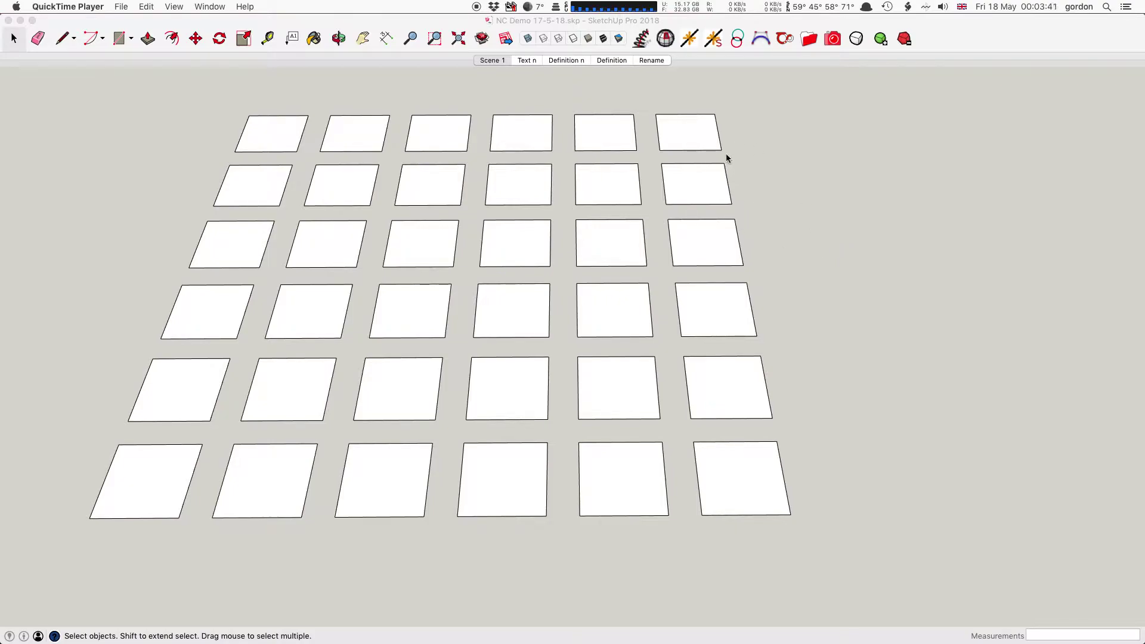
- Window-select all 36 Square component instances in the NC Demo grid
mouse_move(829, 563)
left_mouse_down()
mouse_move(7, 57)
mouse_move(56, 82)
left_mouse_up()
- Number the 36 selected squares 1–36 with extruded Arial 3D text via Number Components
right_click(617, 126)
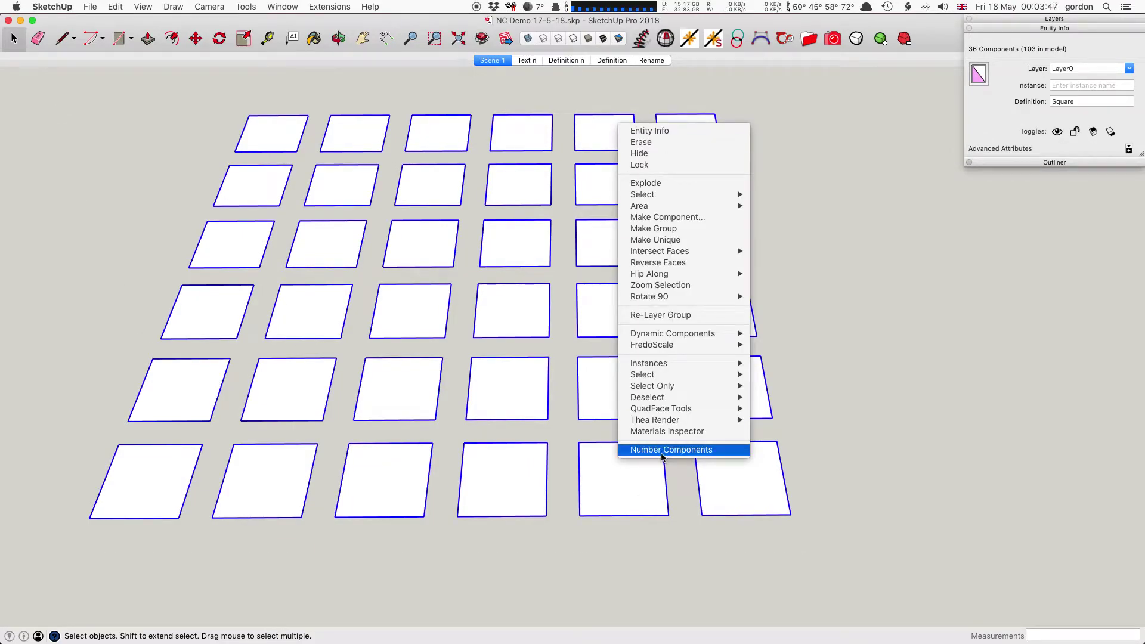
left_click(663, 450)
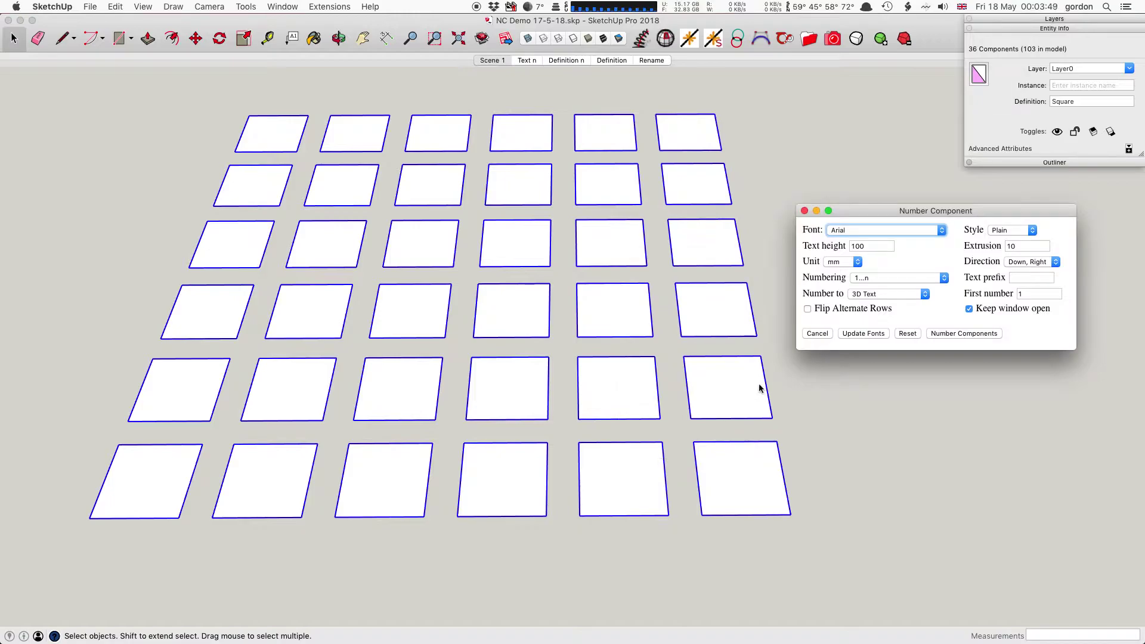
left_click(968, 335)
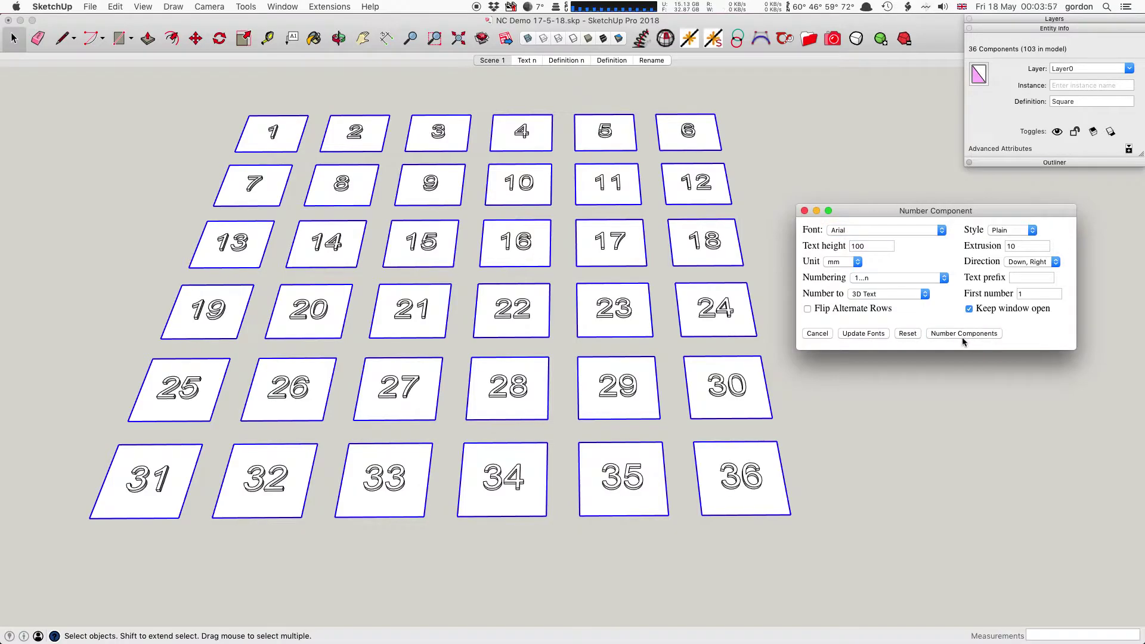
left_click_drag(822, 208, 826, 220)
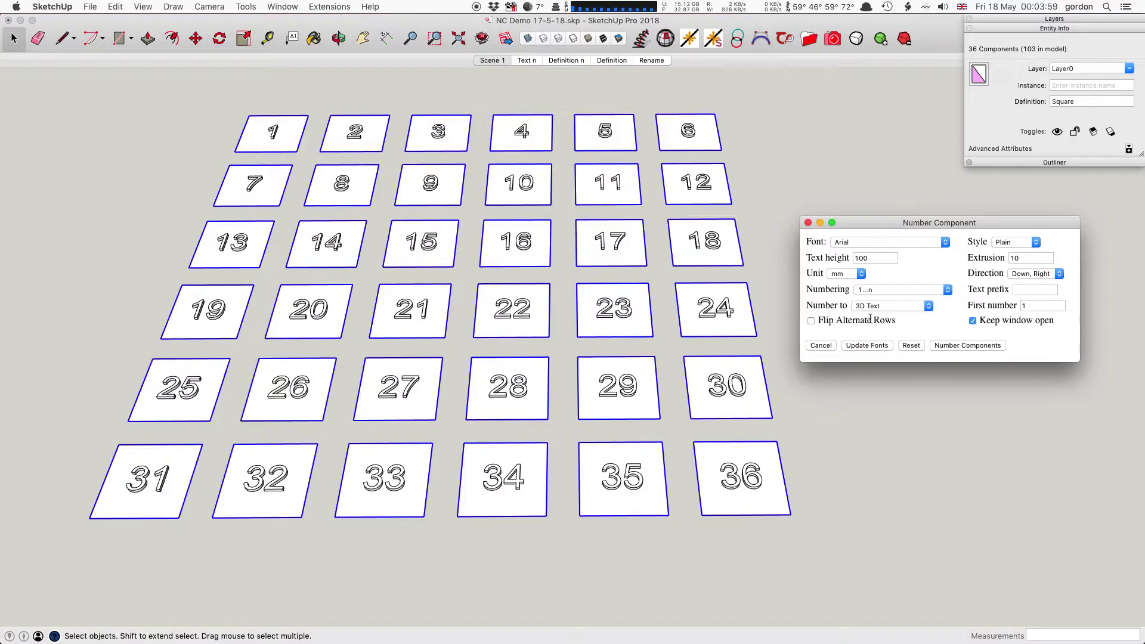
- Switch the number font to Courier and regenerate the squares' 3D numbers
left_click(853, 247)
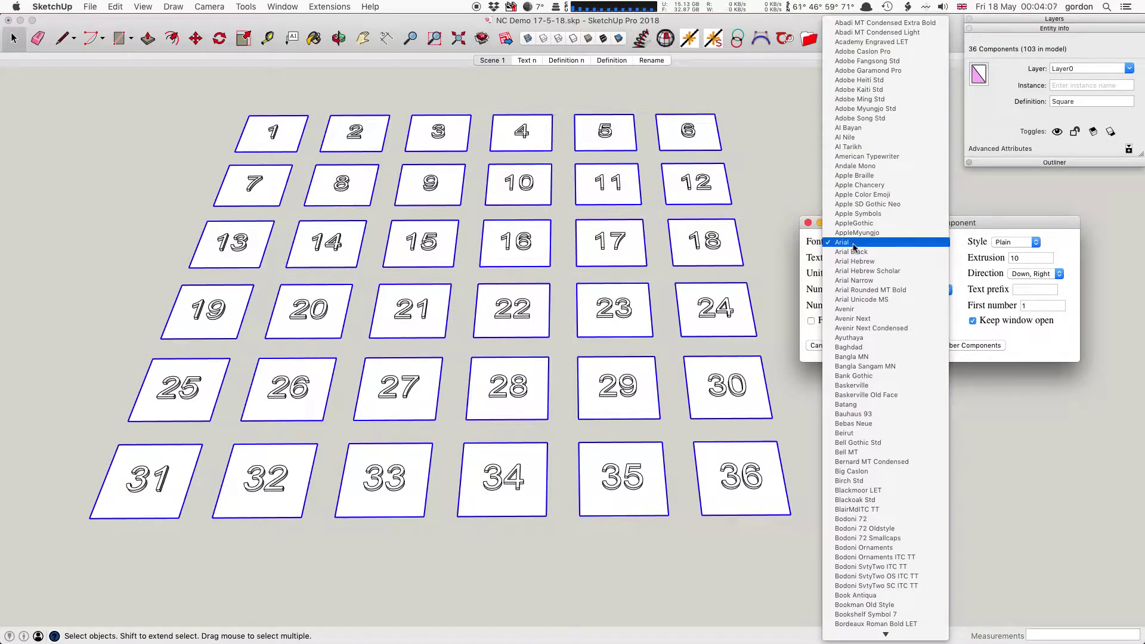
type("cou")
key("Return")
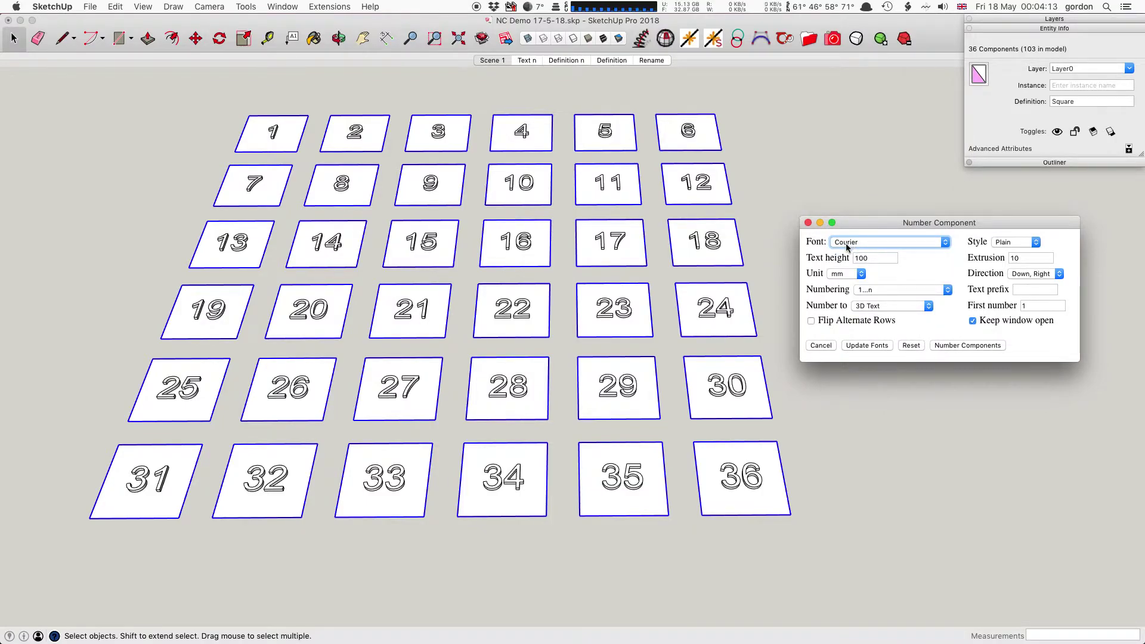
left_click(967, 351)
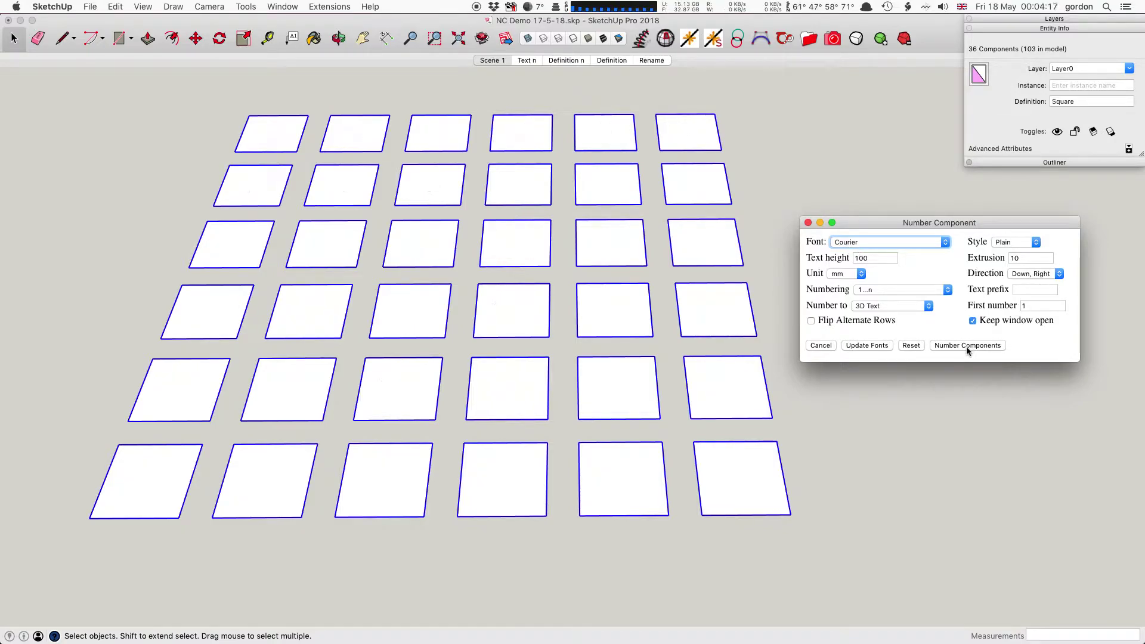
left_click(968, 346)
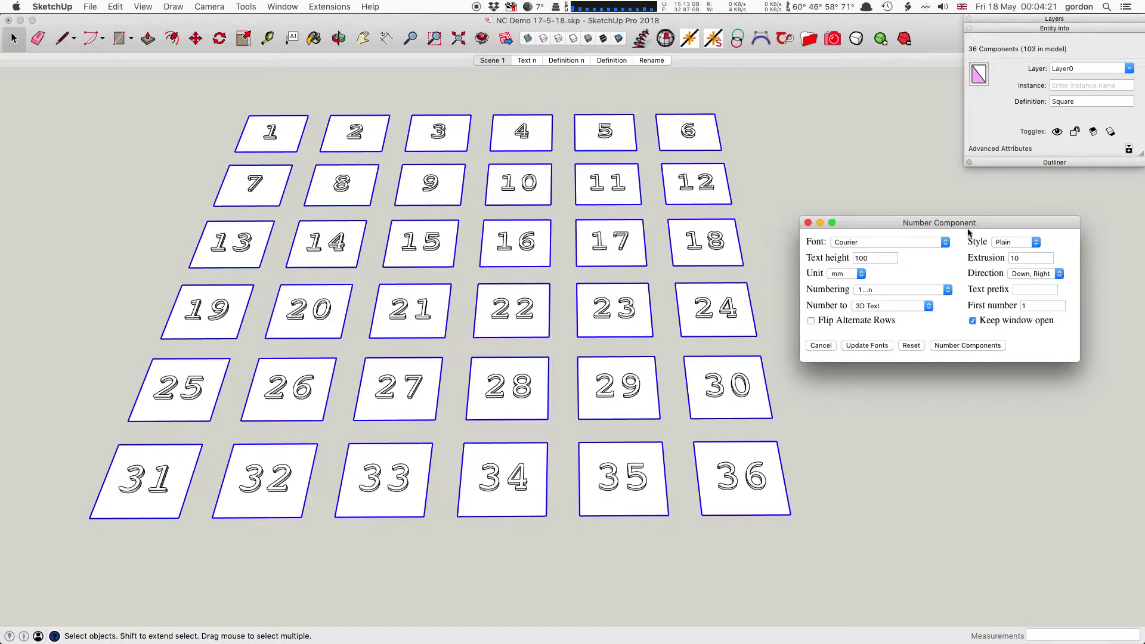
- Try Bold numbering, undo it, then renumber the squares in Italic
left_click(1007, 243)
left_click(1008, 254)
left_click(991, 347)
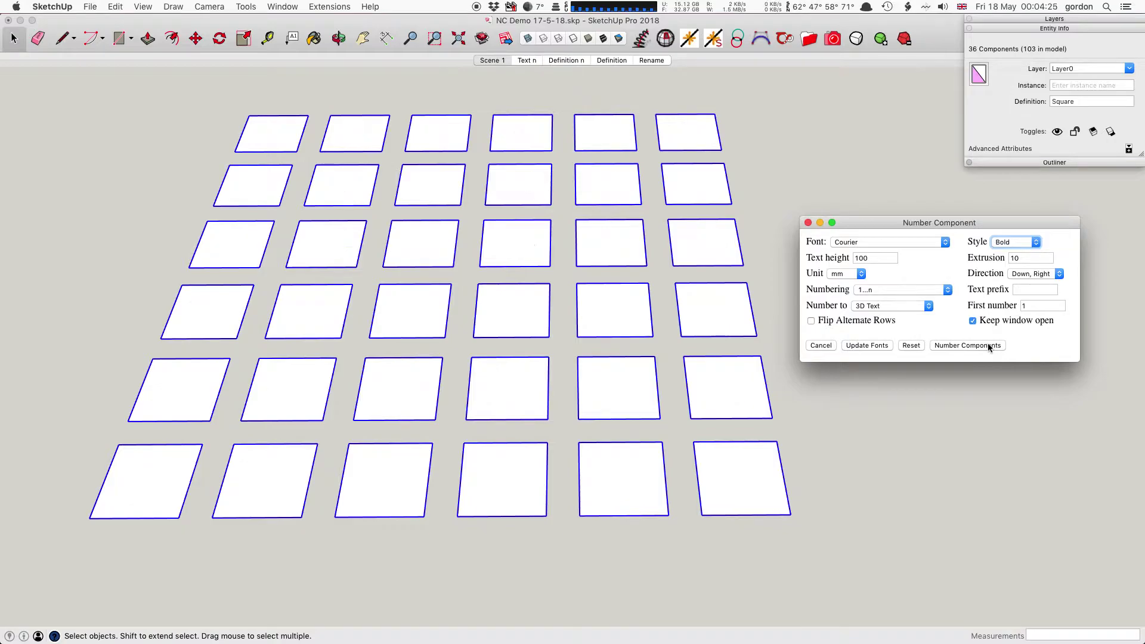
key("super+z")
left_click(1024, 242)
left_click(1021, 253)
left_click(980, 346)
- Renumber in Bold Italic, then settle on Bold Courier numbers
left_click(1015, 242)
left_click(1011, 253)
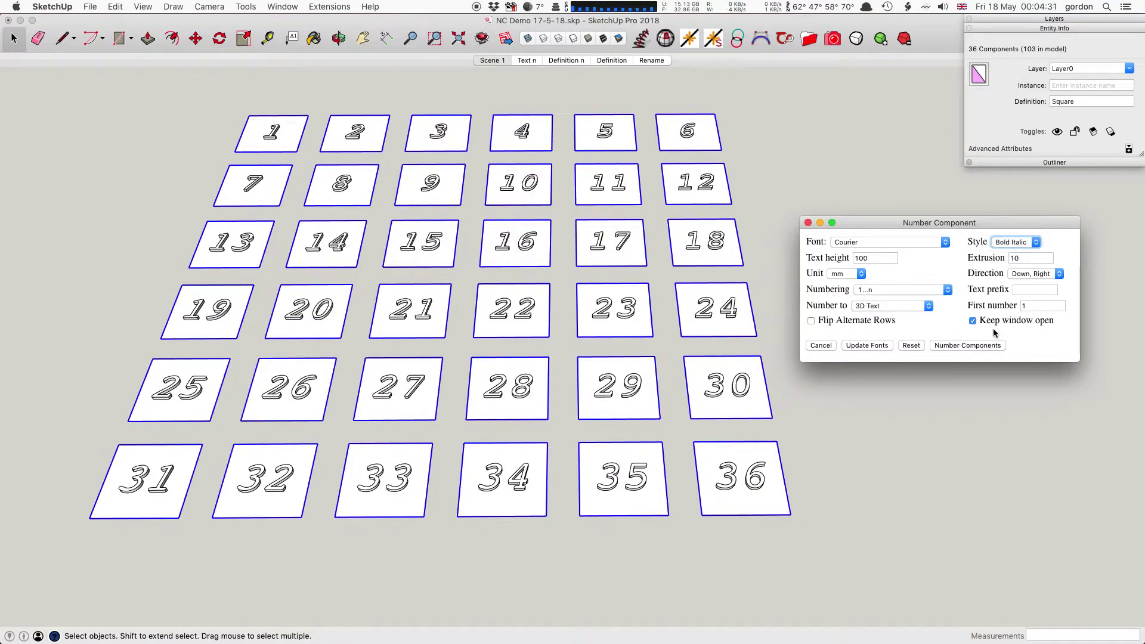
left_click(985, 346)
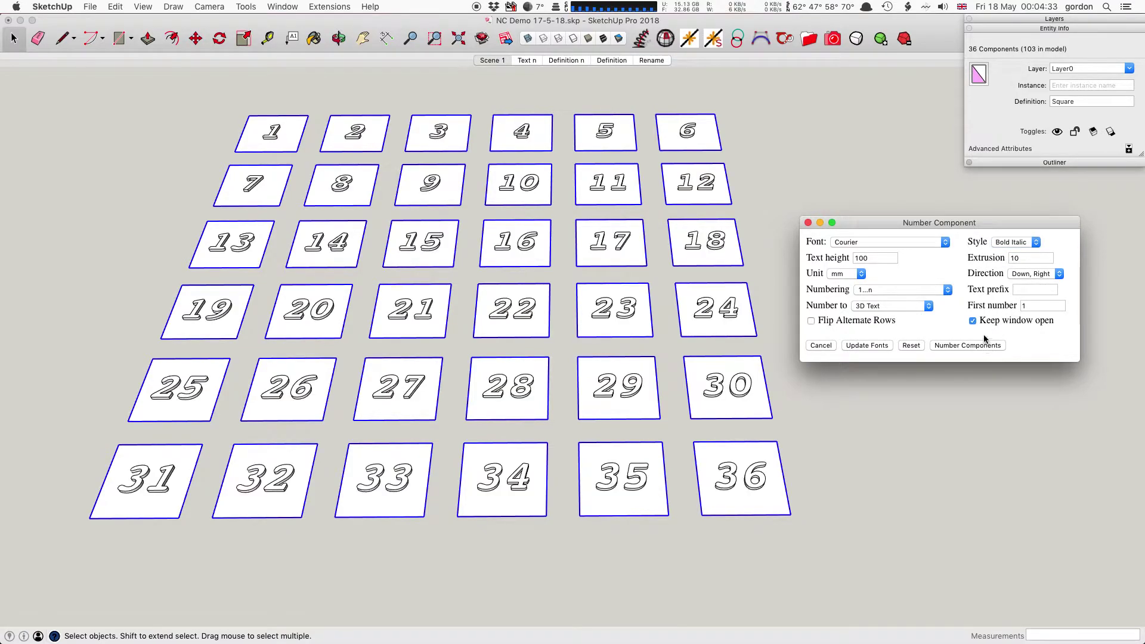
left_click(1014, 242)
left_click(1011, 220)
left_click(985, 346)
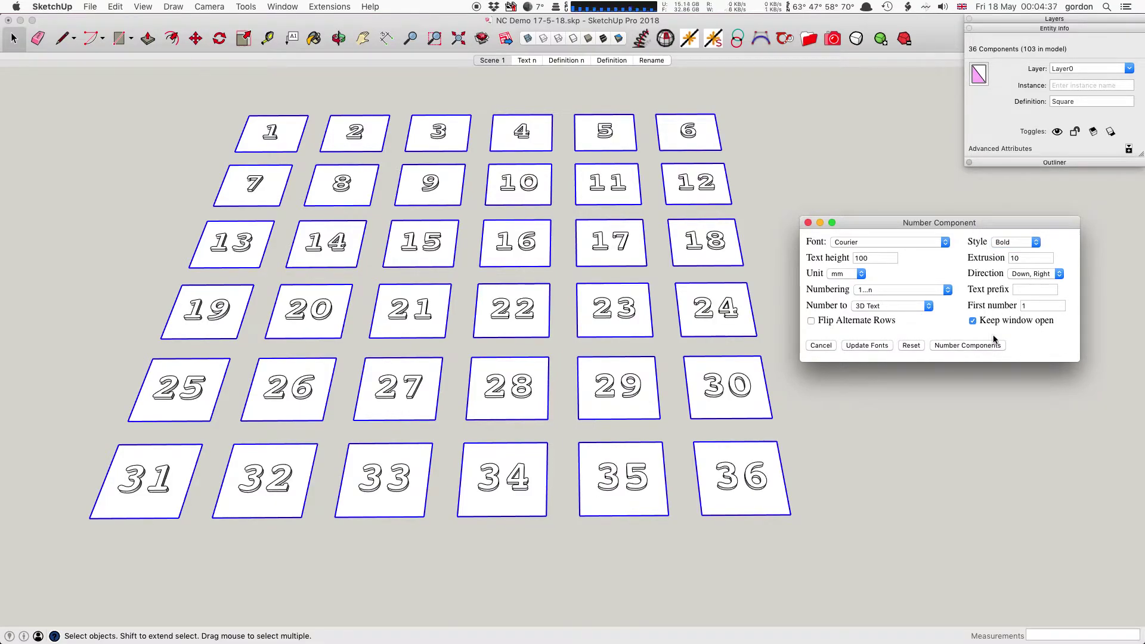
double_click(863, 257)
type("200")
left_click(972, 347)
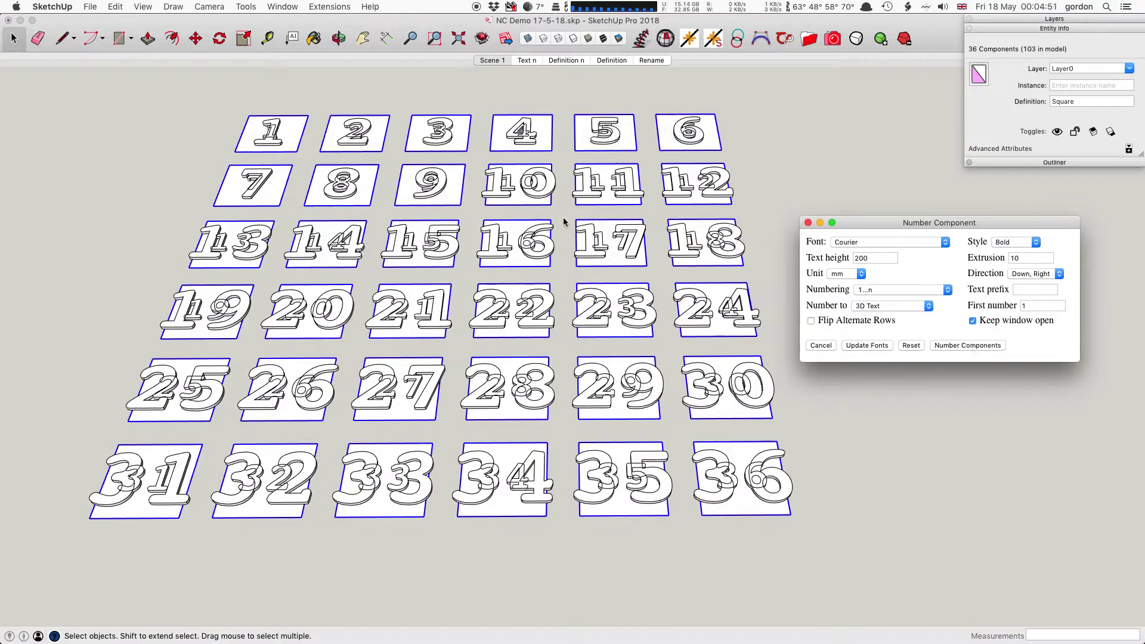
key("super+z")
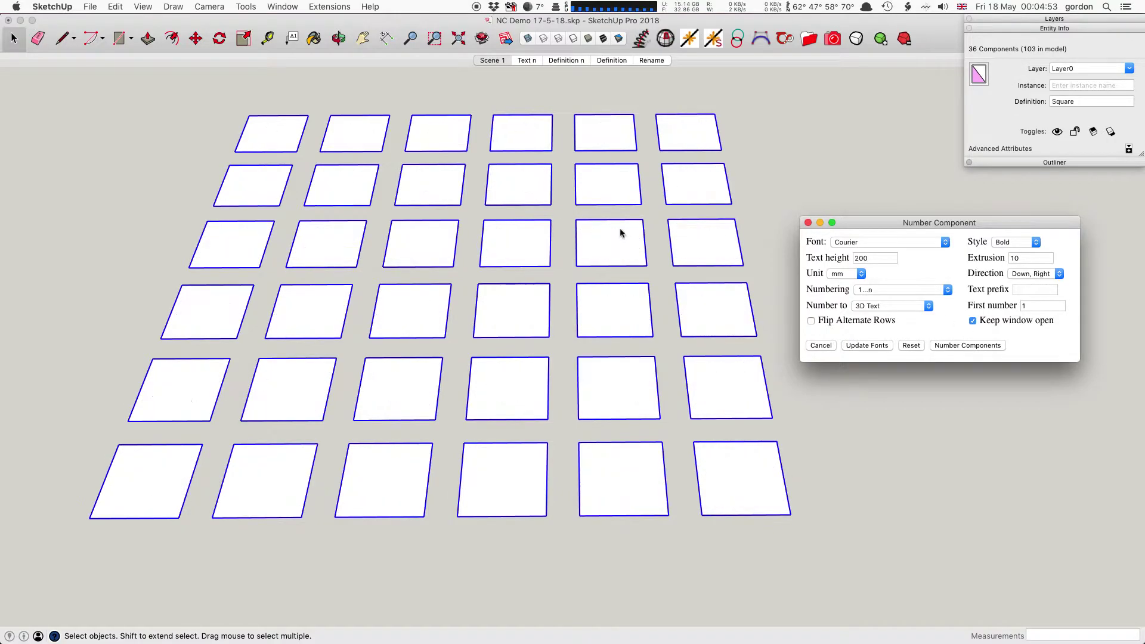
left_click(985, 349)
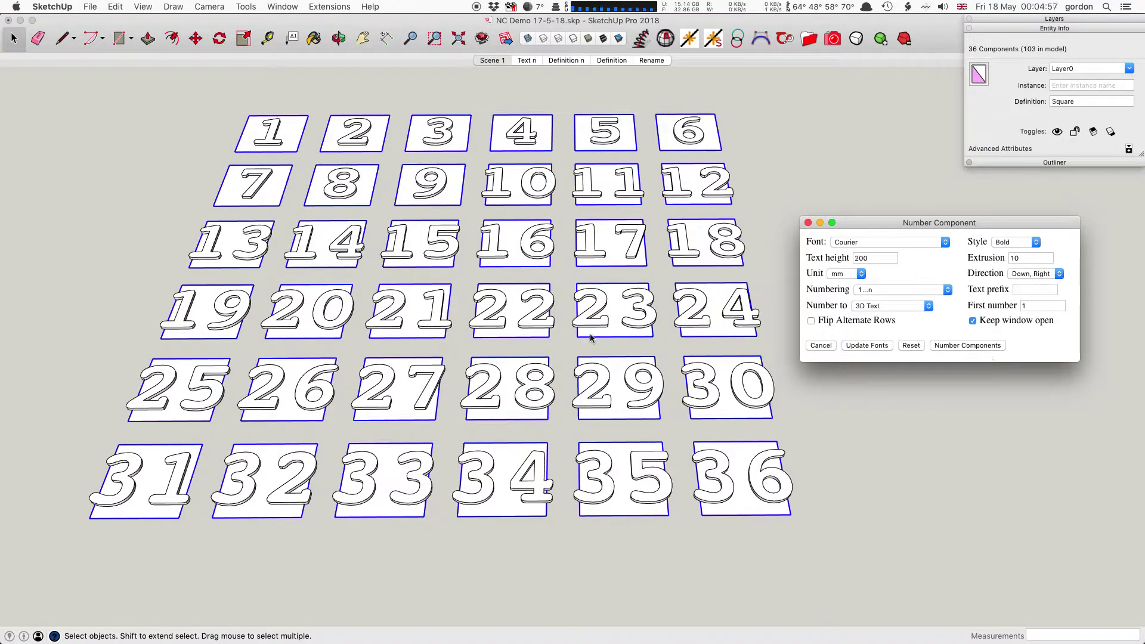
double_click(865, 258)
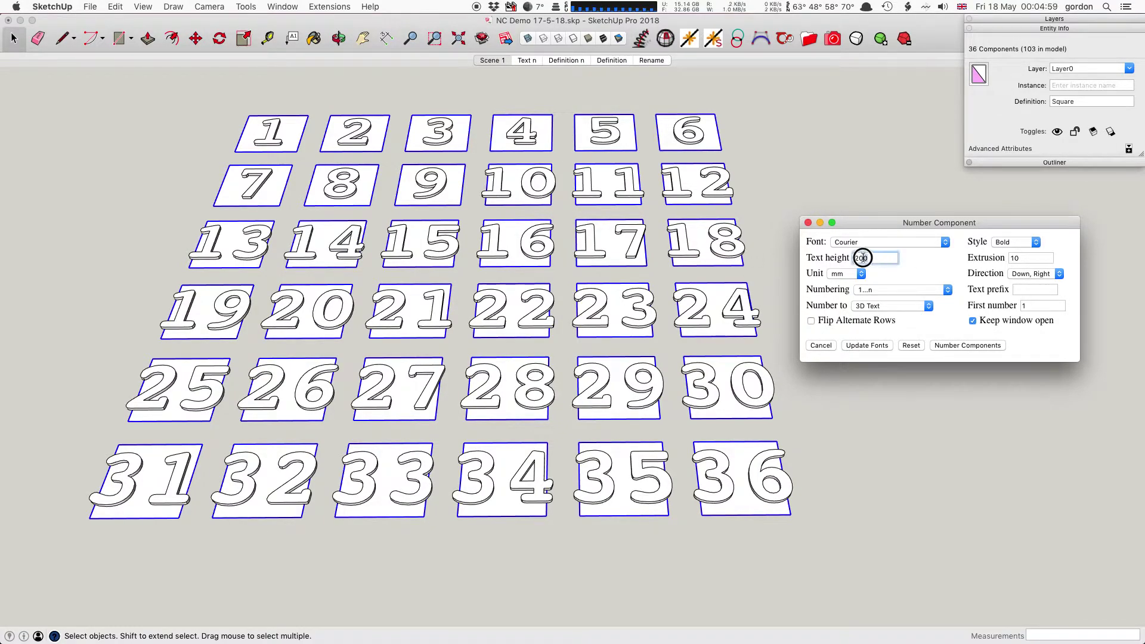
key("super+z")
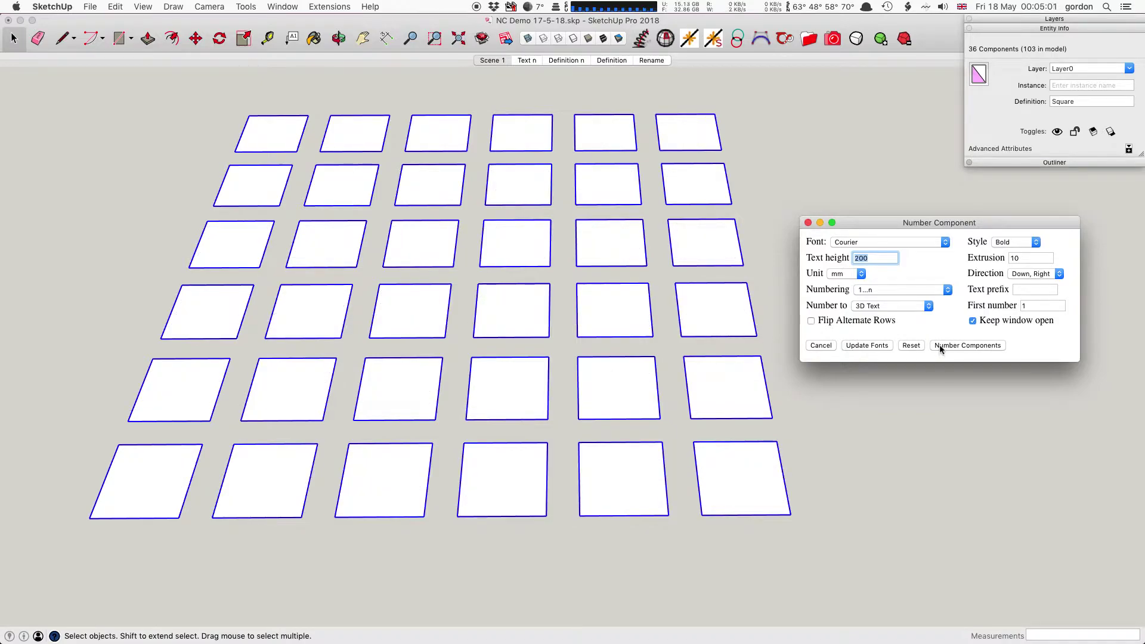
type("25")
left_click(941, 348)
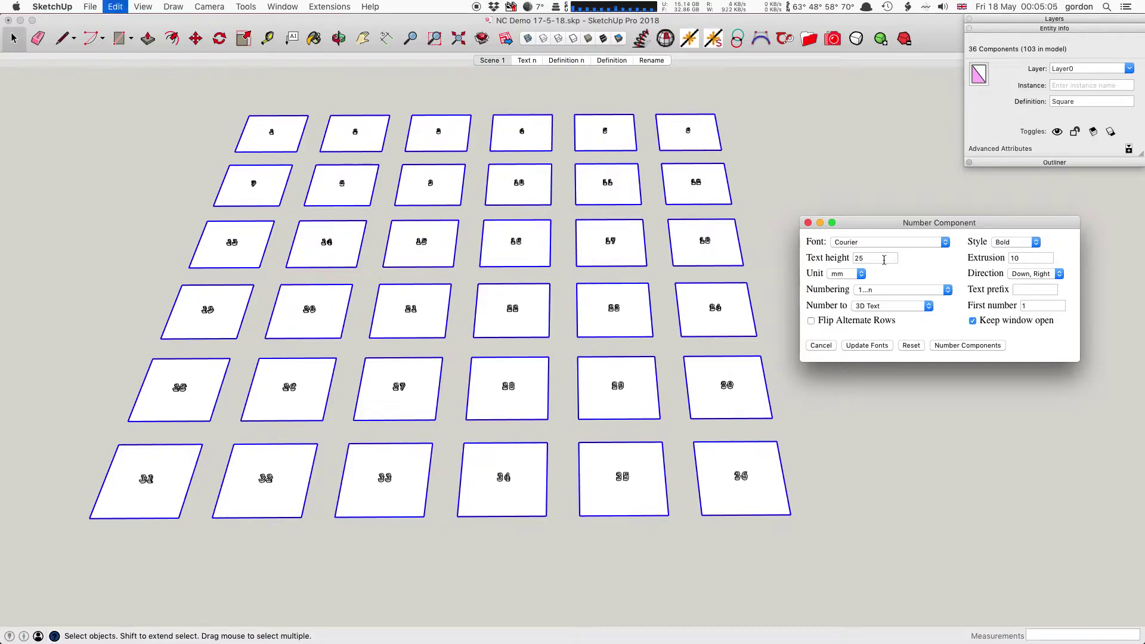
key("super+z")
double_click(862, 258)
type("100")
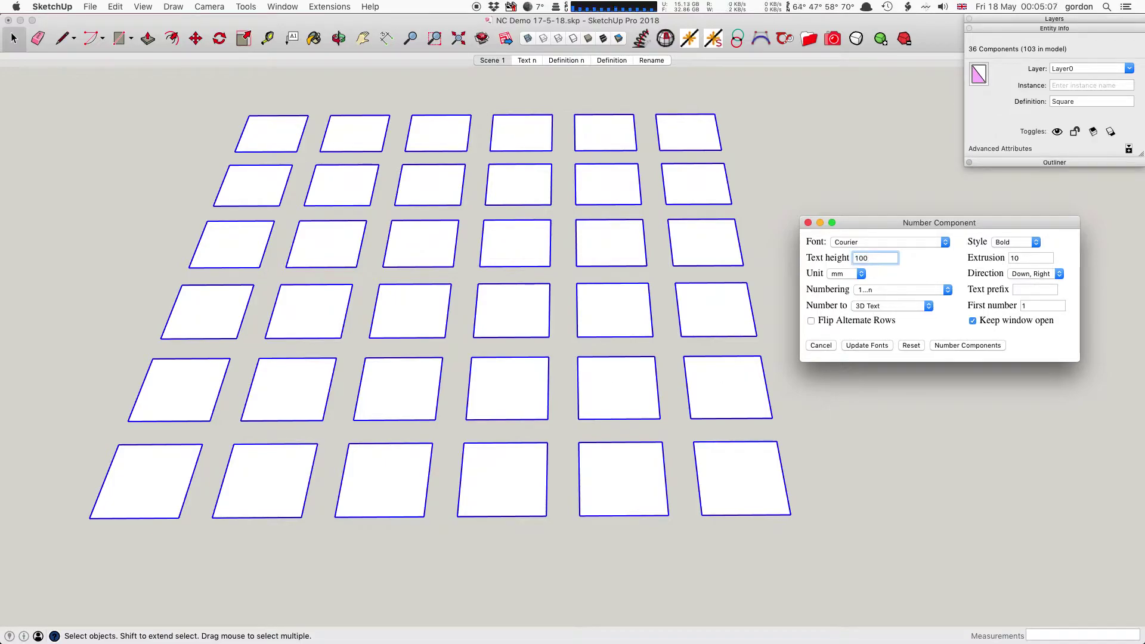
left_click(947, 347)
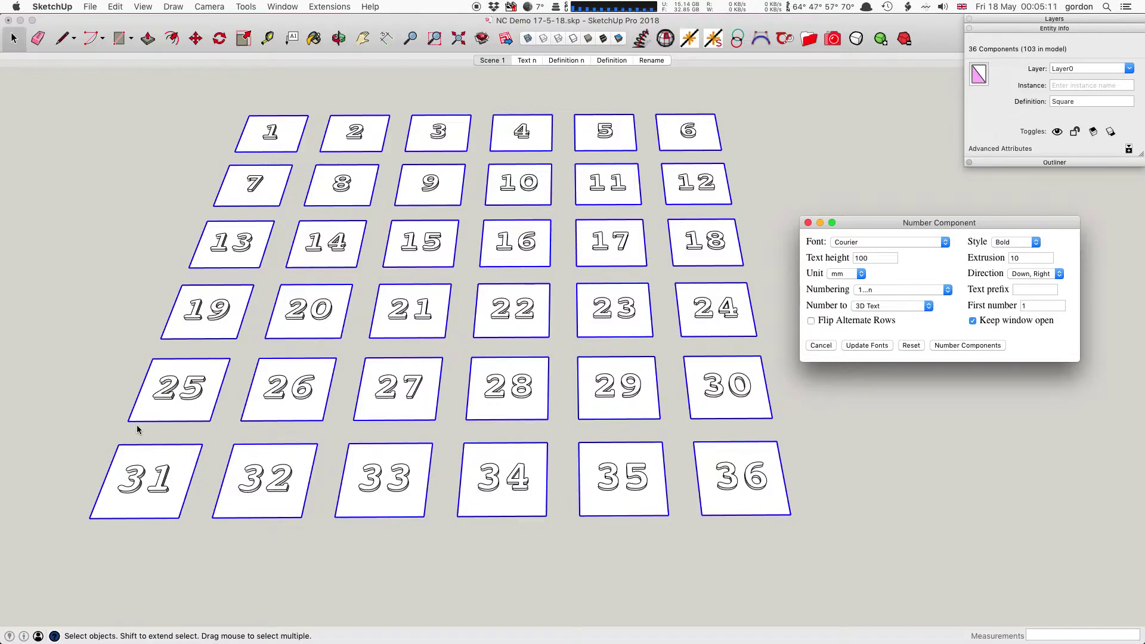
- Deselect the numbered squares and cancel two unfinished lines started beside the grid
left_click(77, 474)
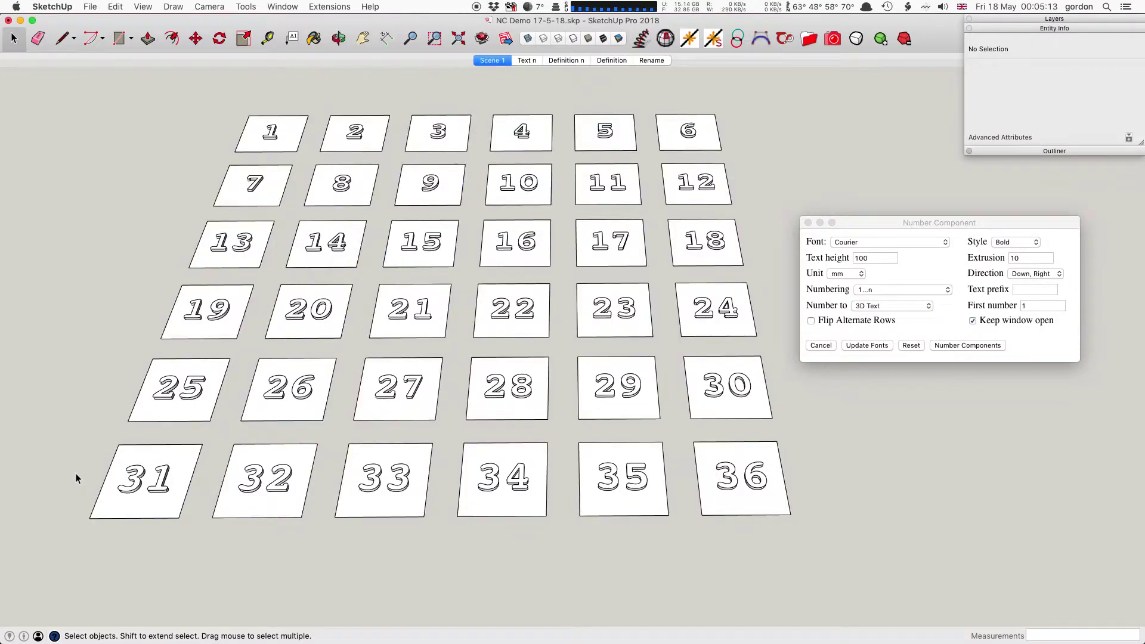
key("l")
left_click(50, 507)
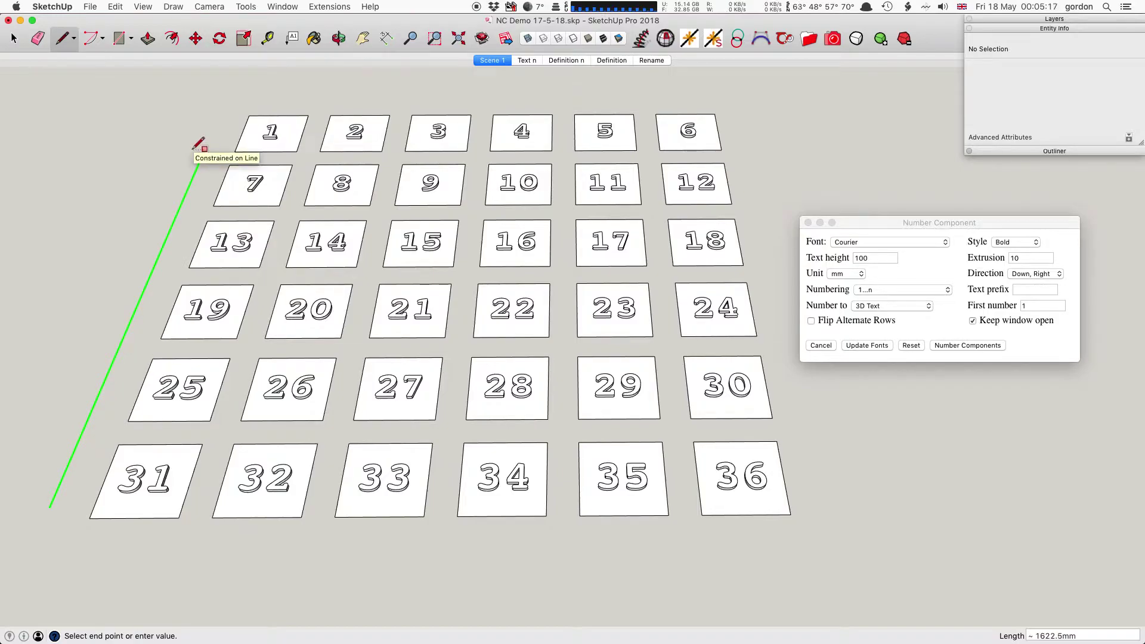
key("space")
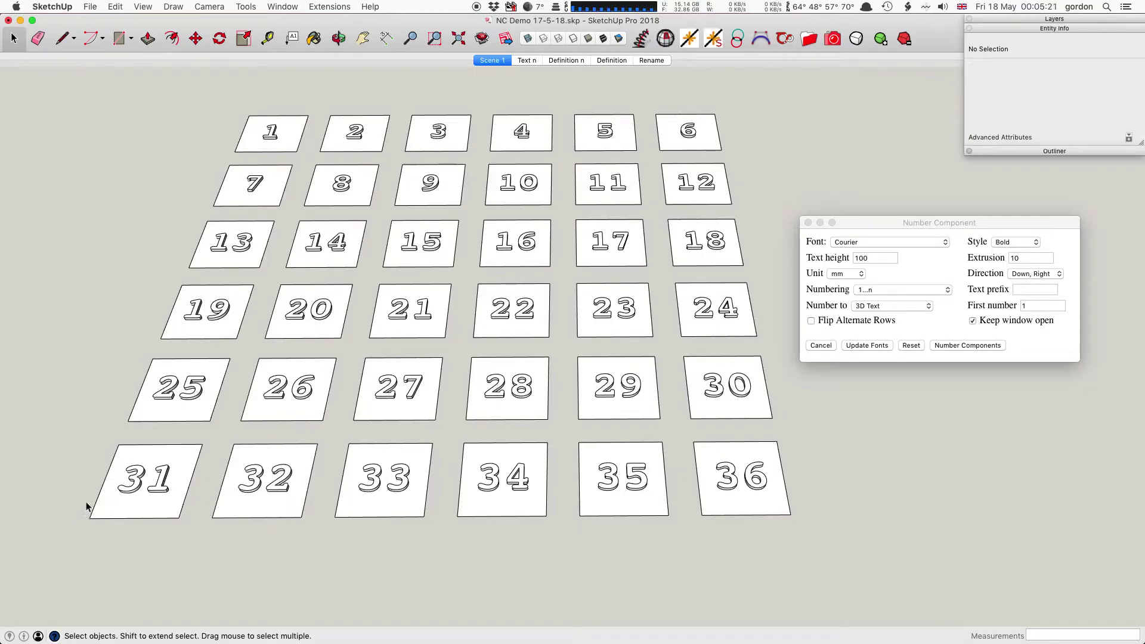
key("l")
left_click(66, 547)
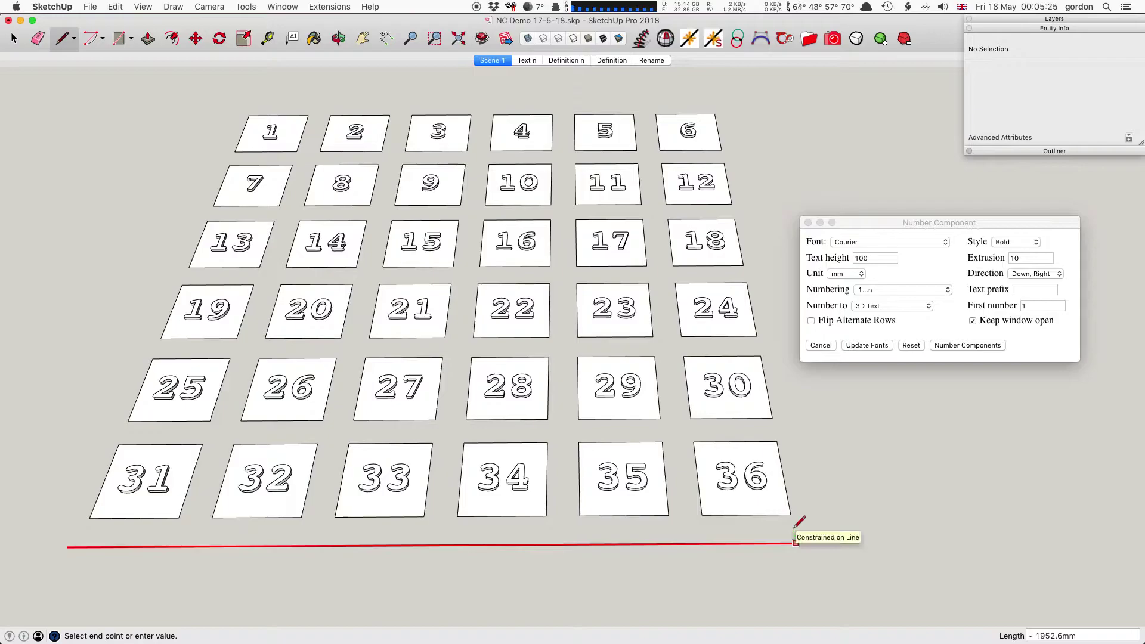
key("Escape")
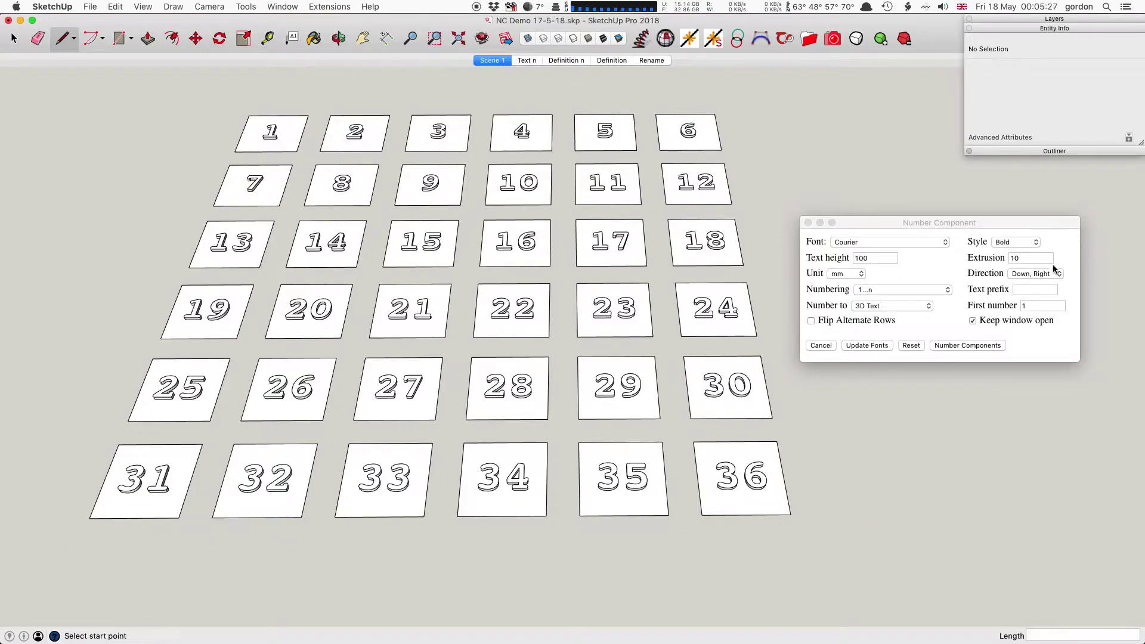
- Set extrusion to 0, dismiss the no-selection warning, and reselect all 36 tiles
left_click(1021, 273)
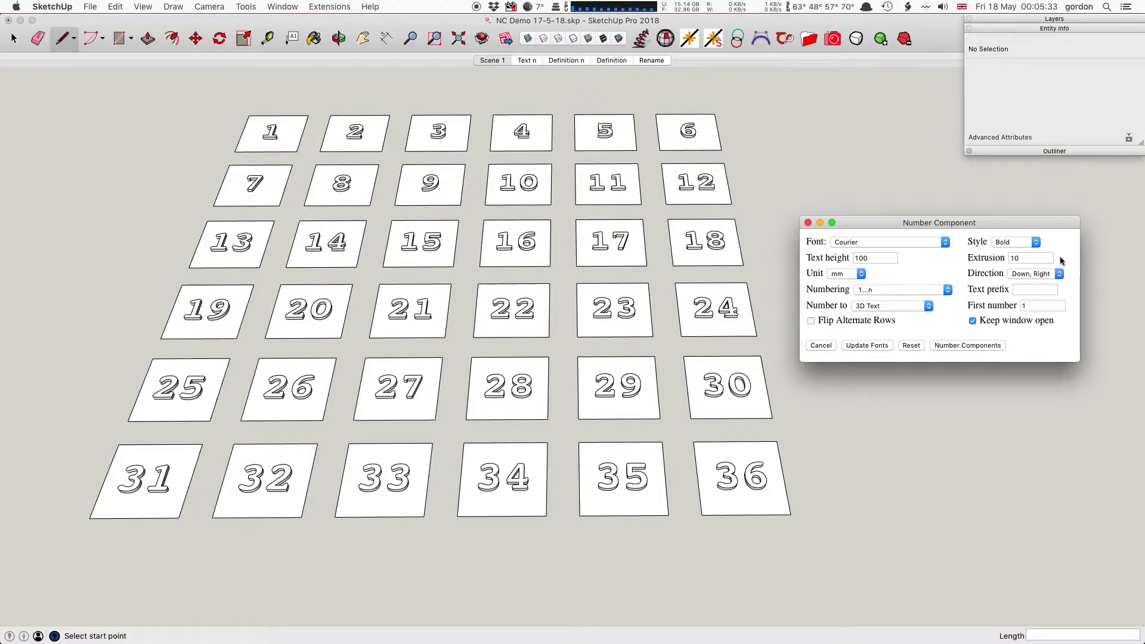
double_click(1026, 258)
type("0")
left_click(948, 345)
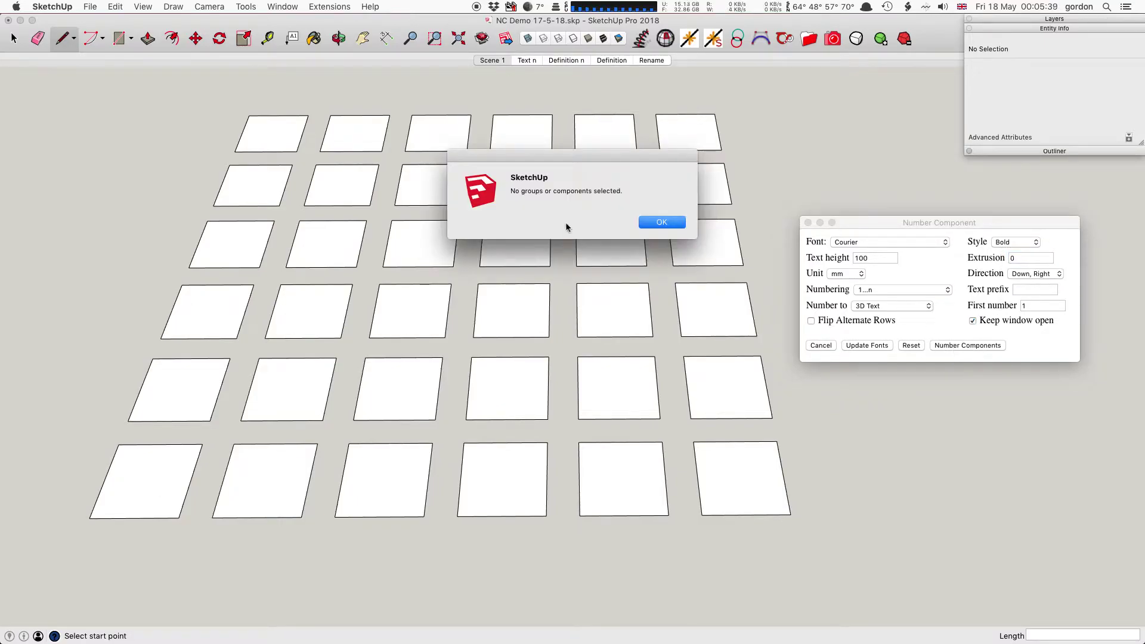
left_click(666, 222)
left_click(815, 535)
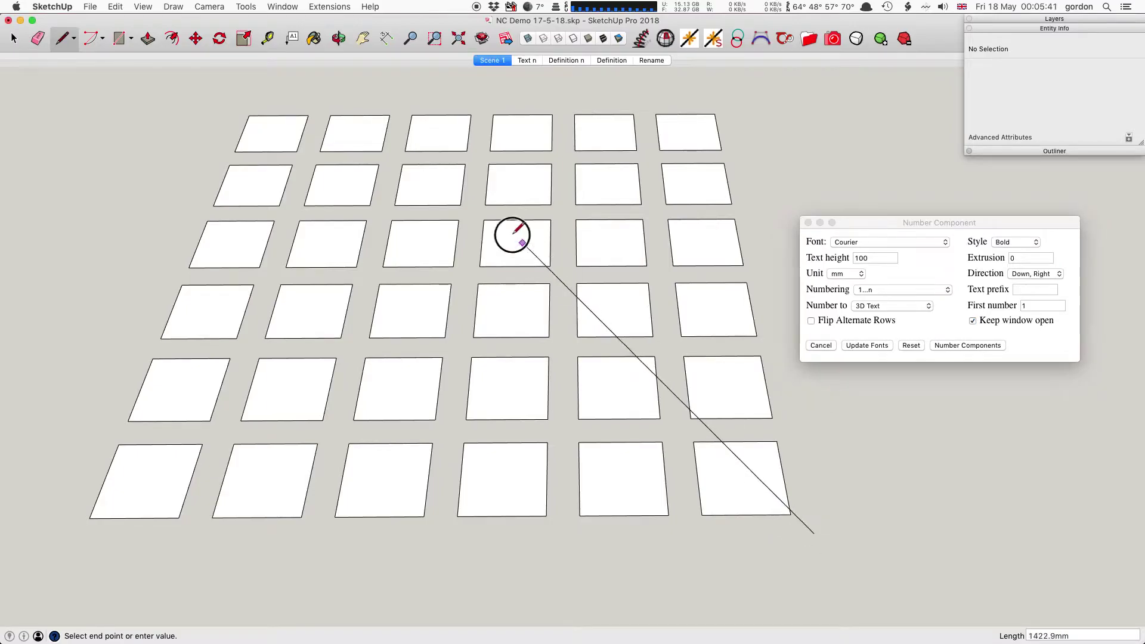
key("space")
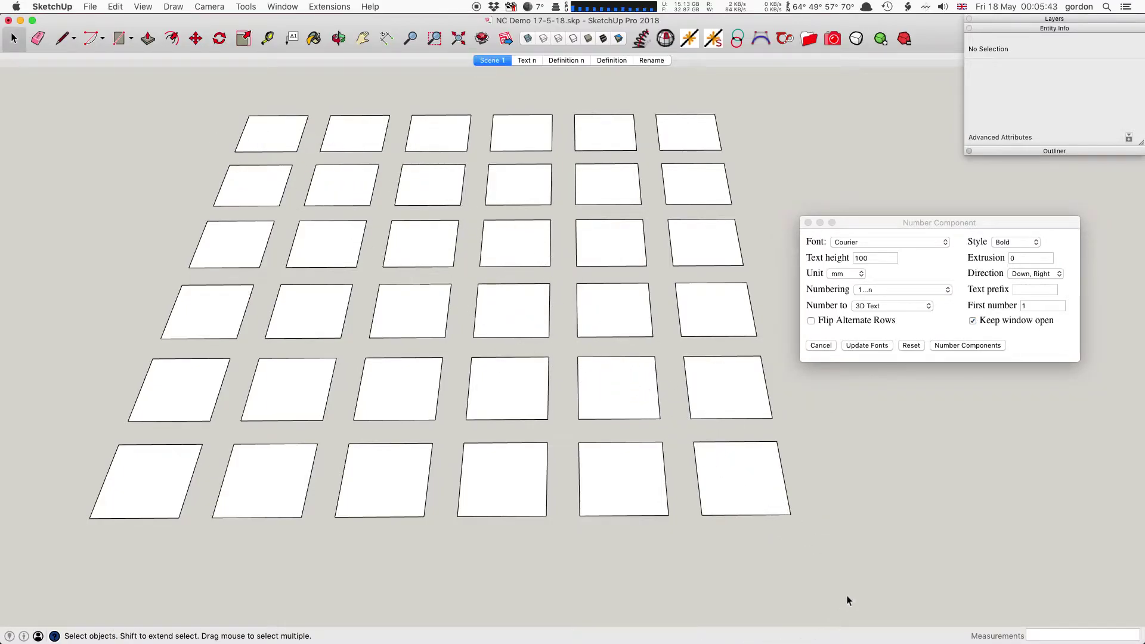
left_click_drag(823, 547, 54, 59)
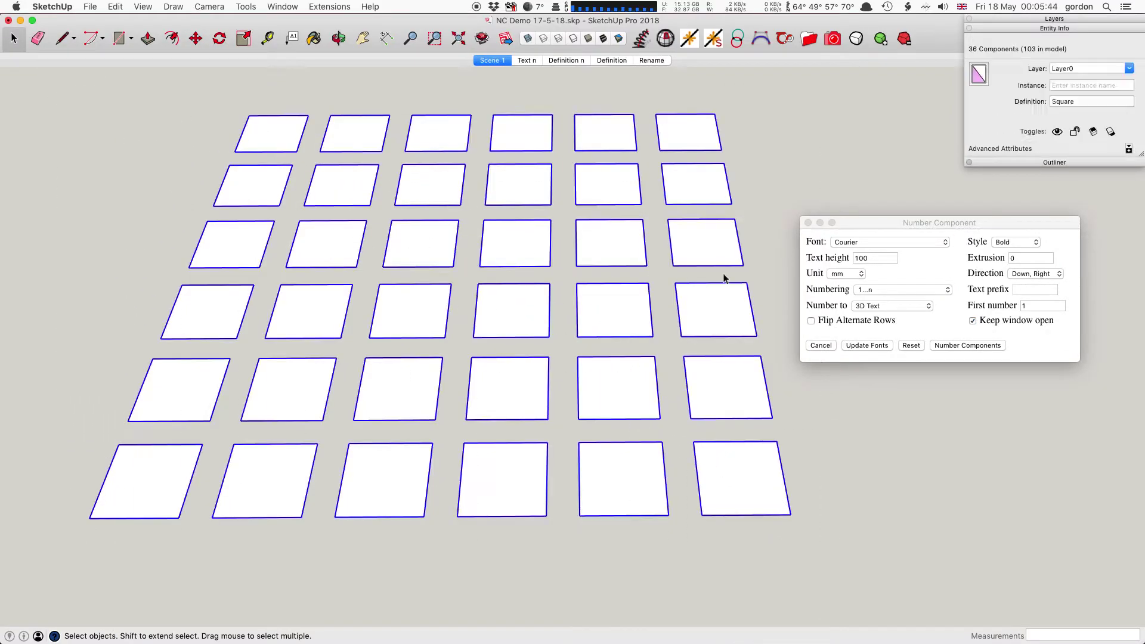
- Number the tiles flat, undo, then renumber with an extrusion depth of 20
left_click(979, 347)
left_click(979, 346)
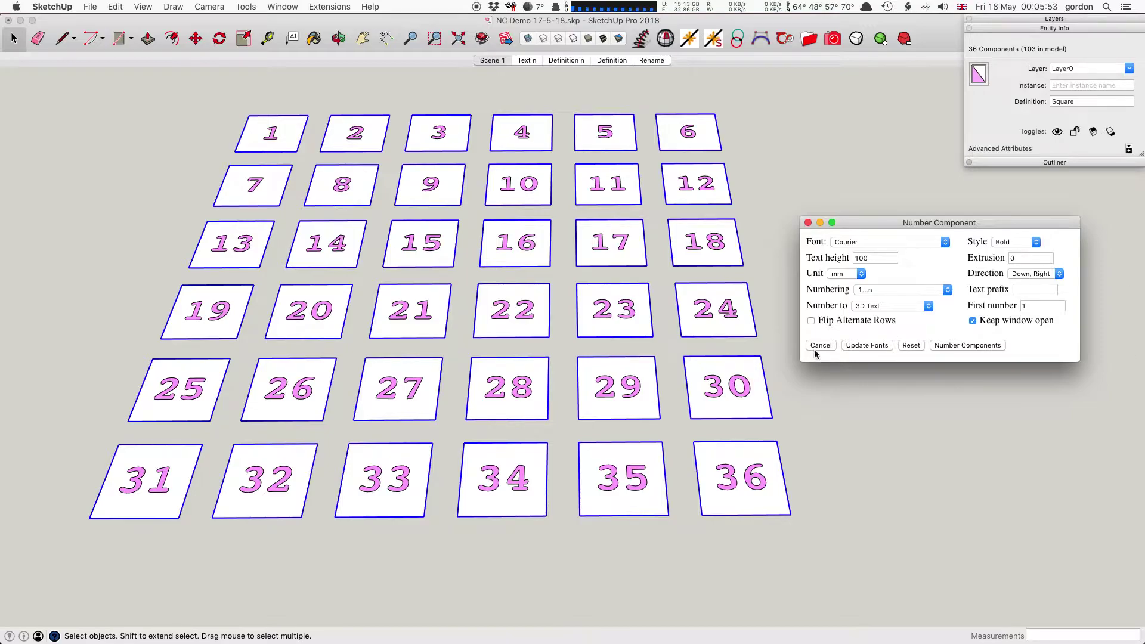
key("super+z")
double_click(1021, 258)
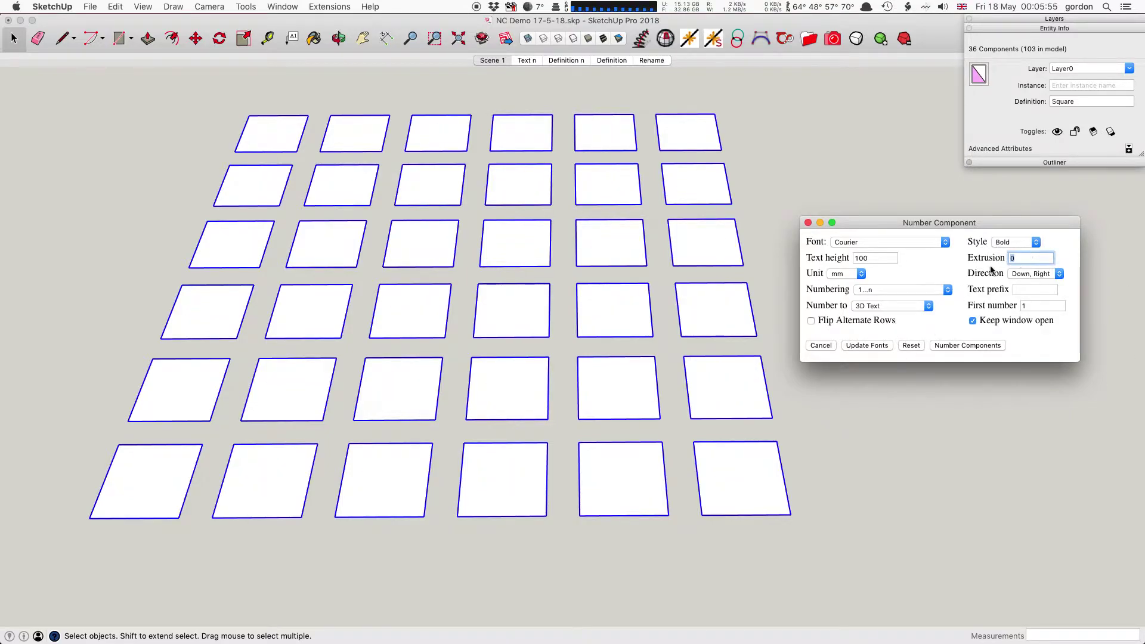
type("20")
left_click(989, 346)
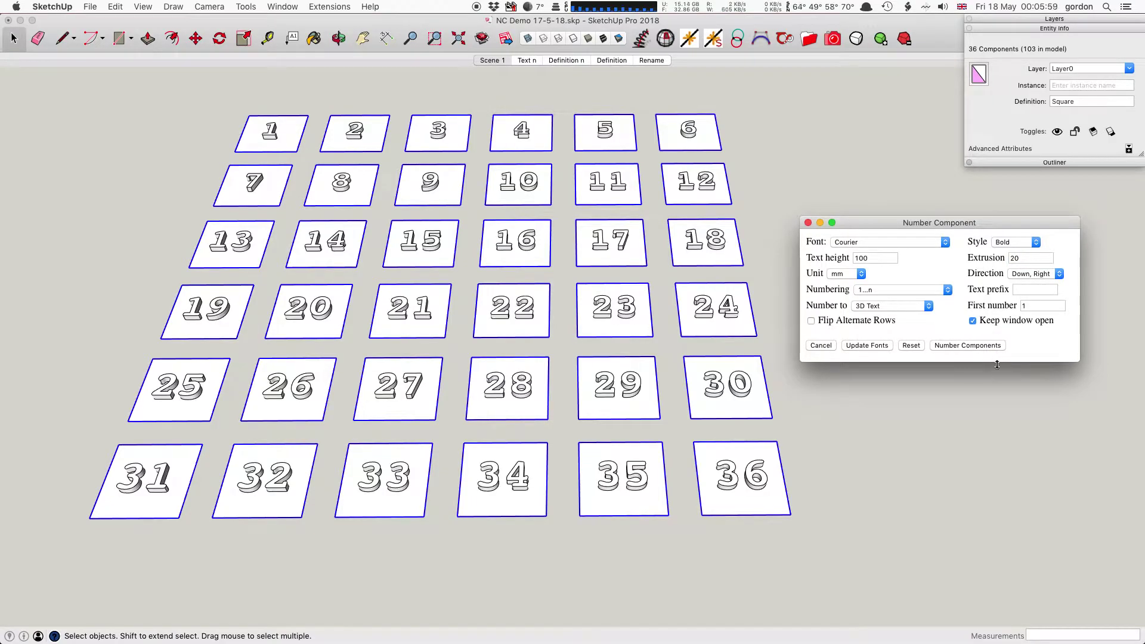
- Renumber the tiles in inches with text height 4 and extrusion 1
left_click(841, 274)
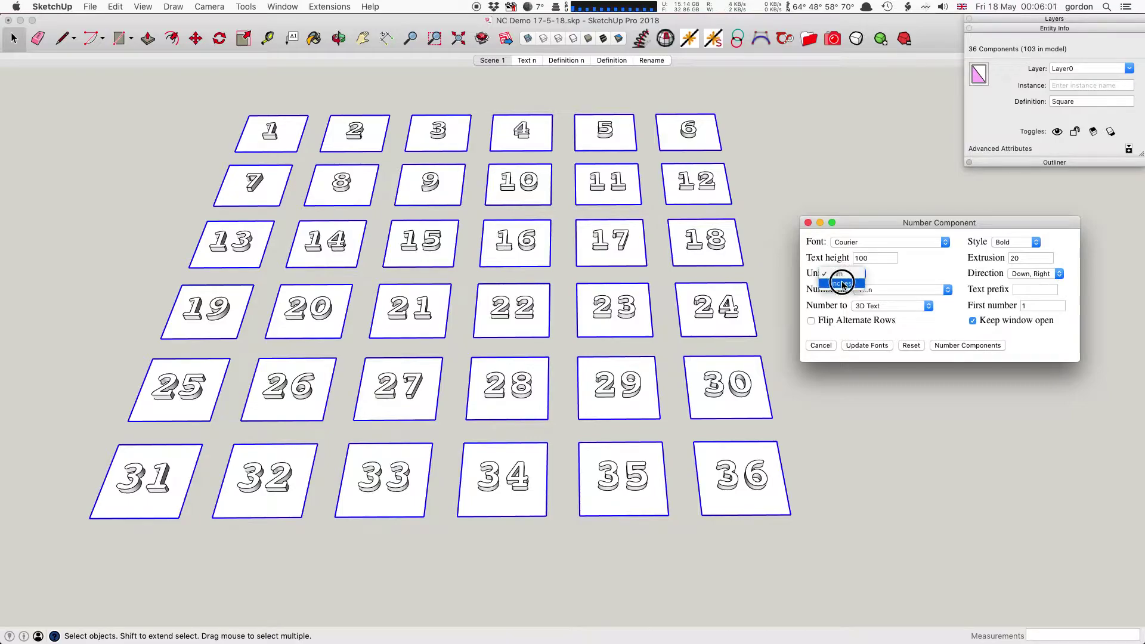
left_click(841, 289)
double_click(844, 258)
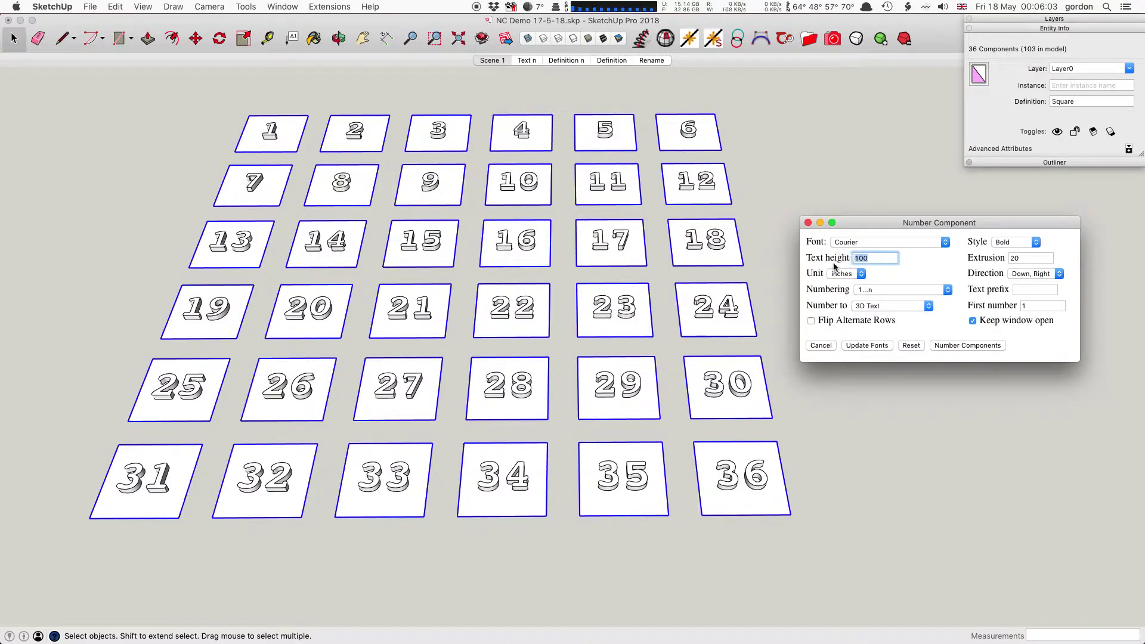
type("4")
key("Tab")
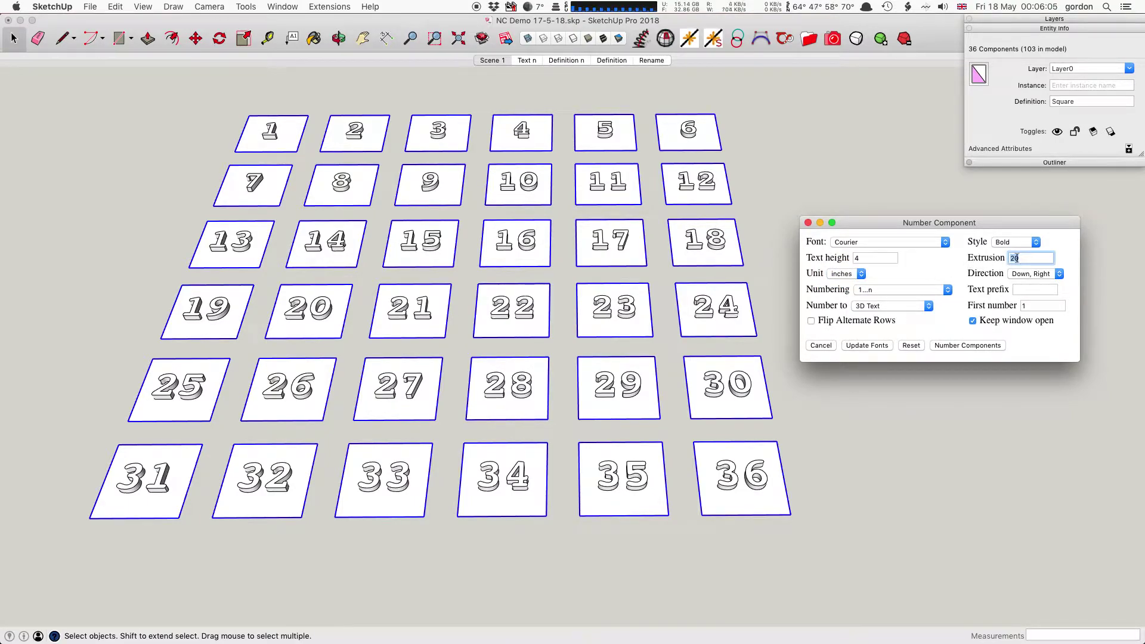
type("1")
left_click(978, 346)
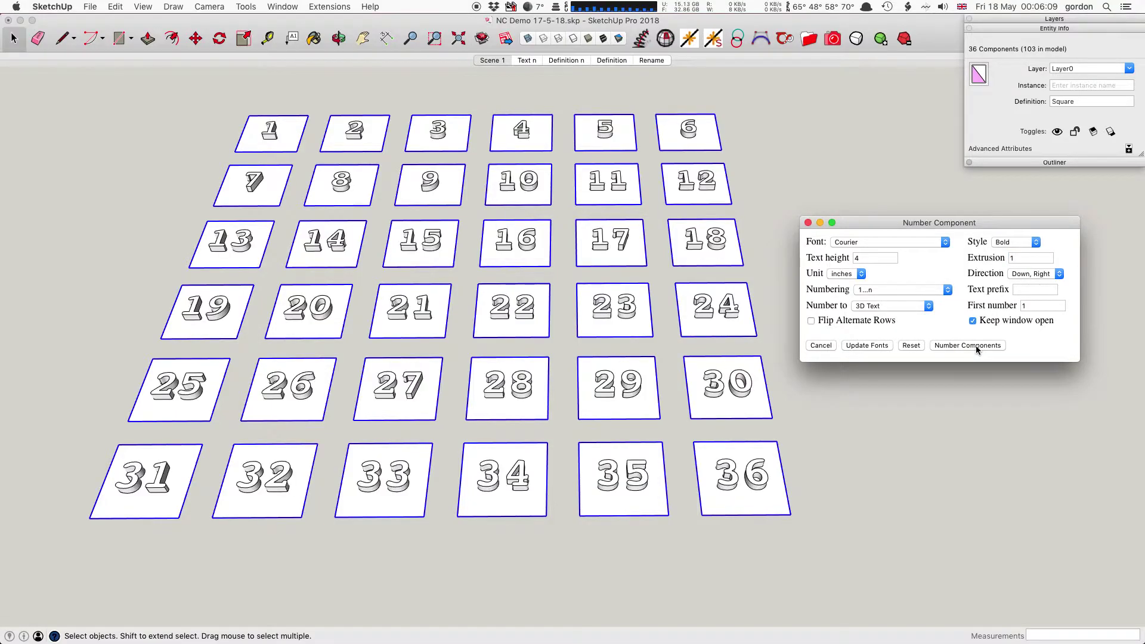
- Renumber the tiles in mm with text height 100 and extrusion 25
left_click(847, 274)
left_click(842, 281)
double_click(871, 258)
type("100")
key("Tab")
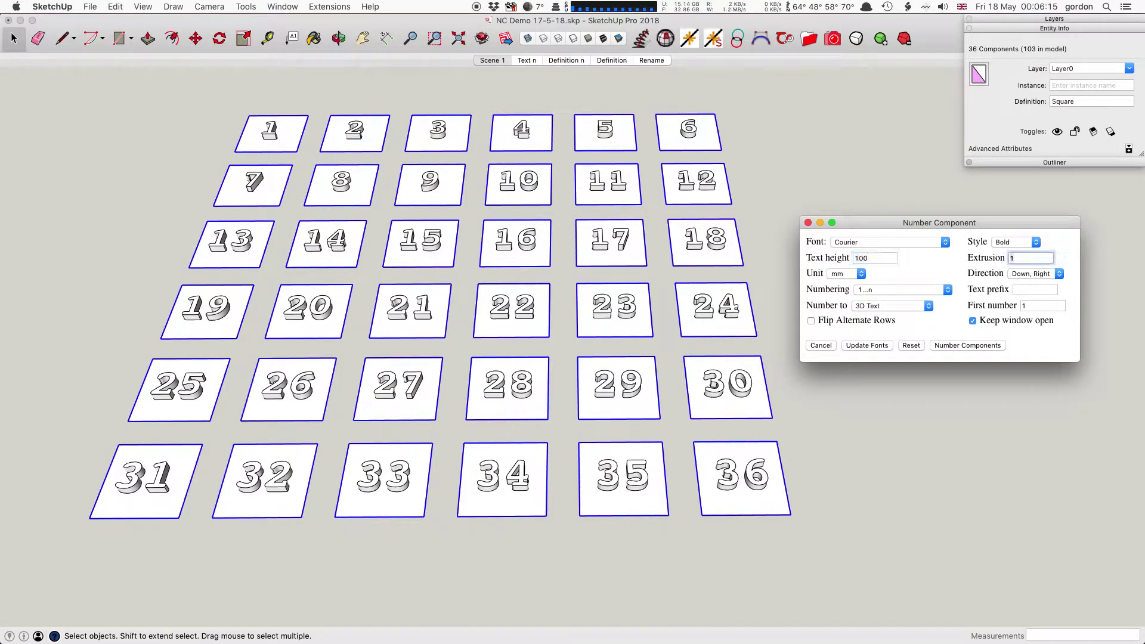
type("25")
left_click(958, 347)
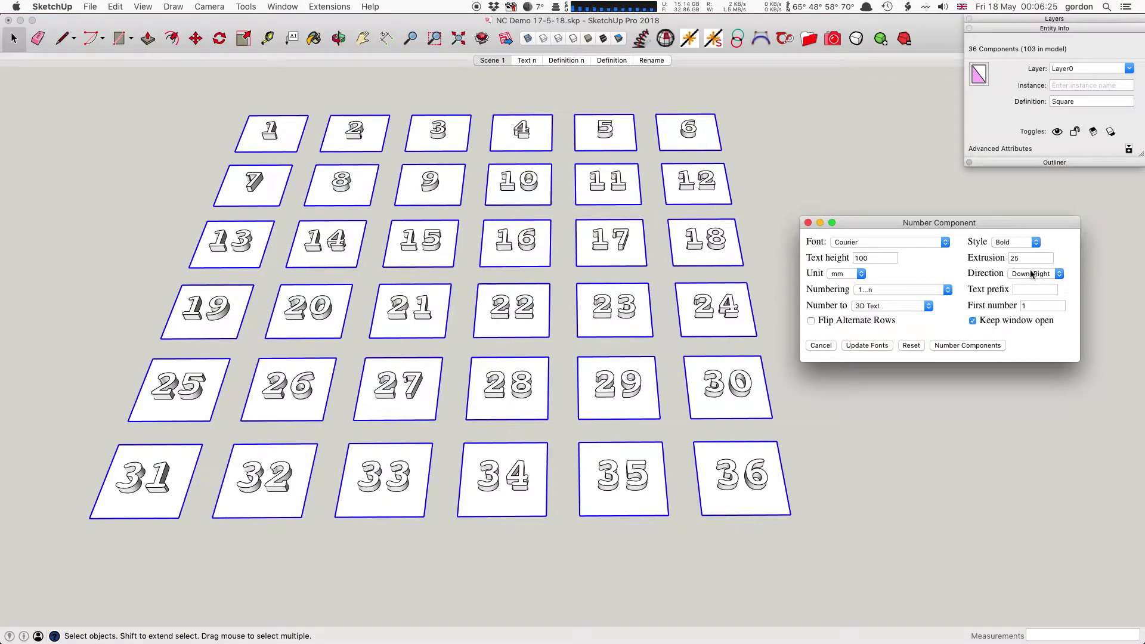
- Renumber the tiles in Down, Left order, then undo it
left_click(1032, 274)
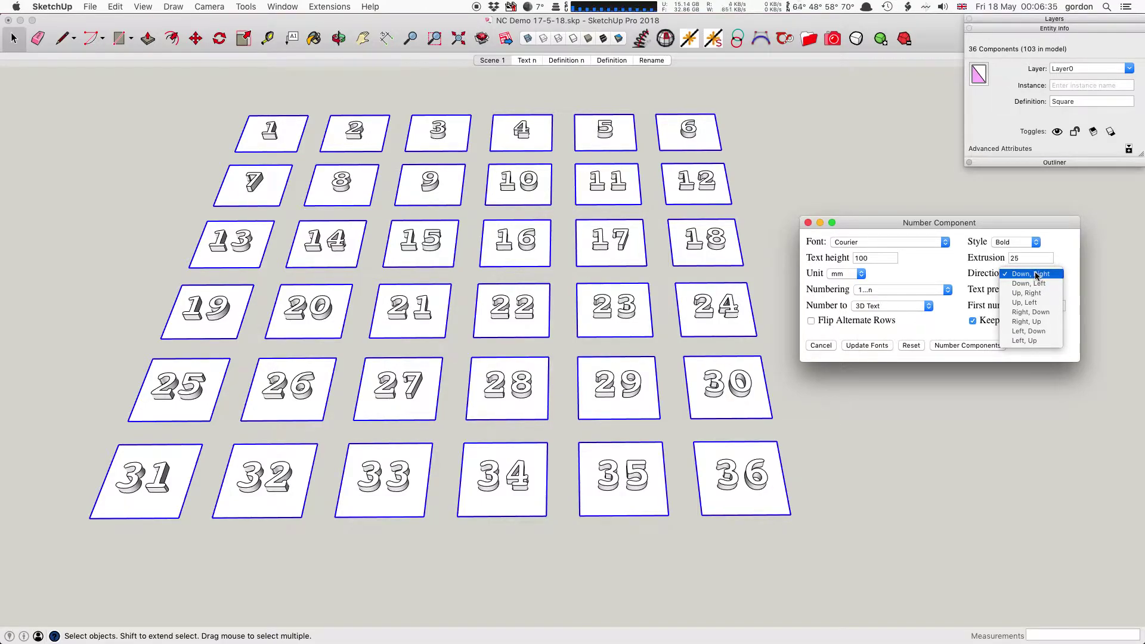
left_click(948, 270)
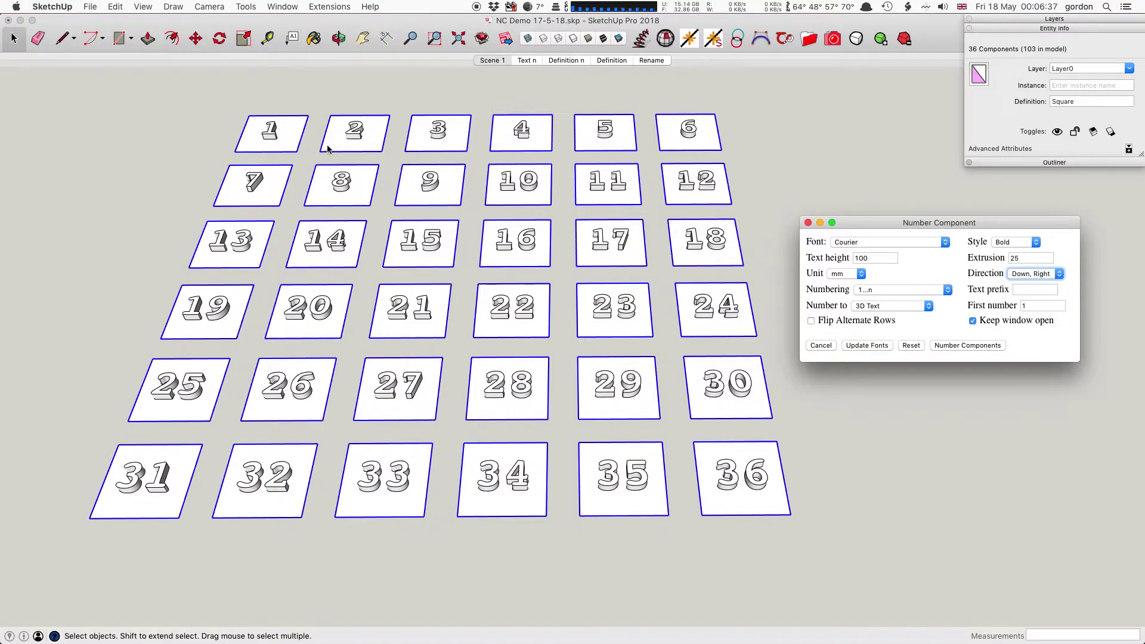
left_click(1043, 278)
left_click(1041, 285)
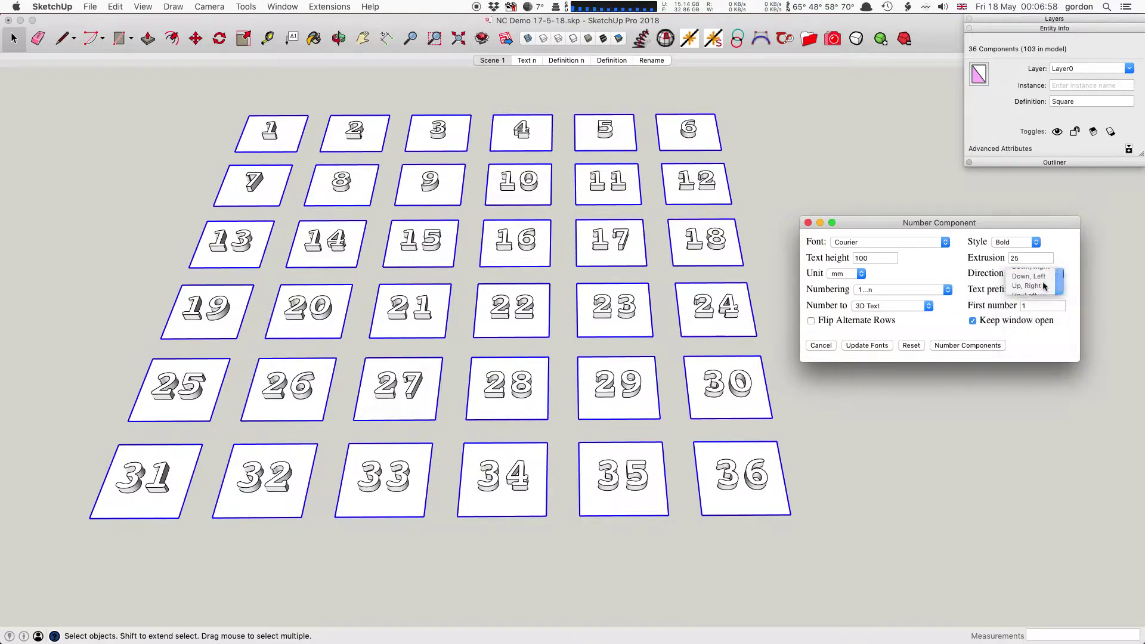
left_click(986, 346)
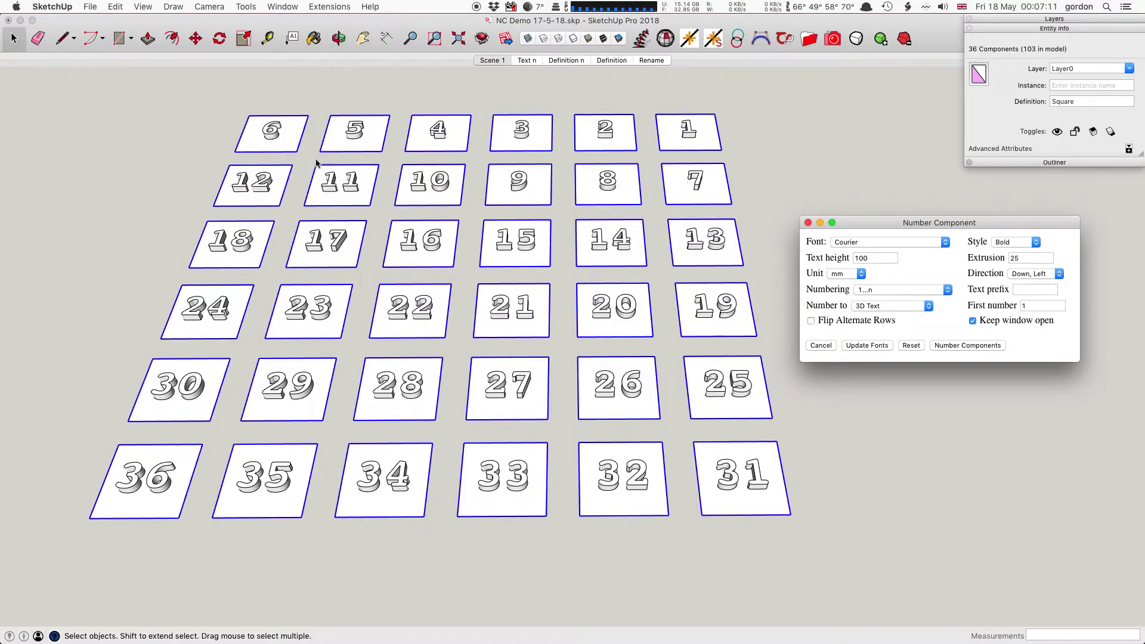
key("super+z")
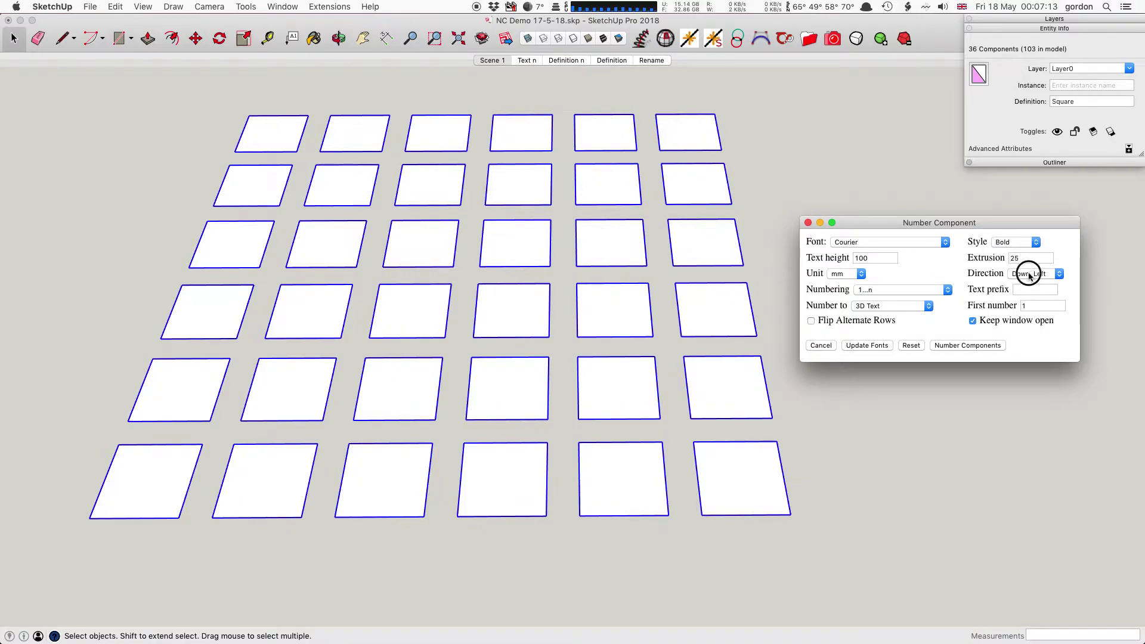
- Renumber in Up, Right and then Up, Left order, undoing the last
left_click(1047, 273)
left_click(1048, 290)
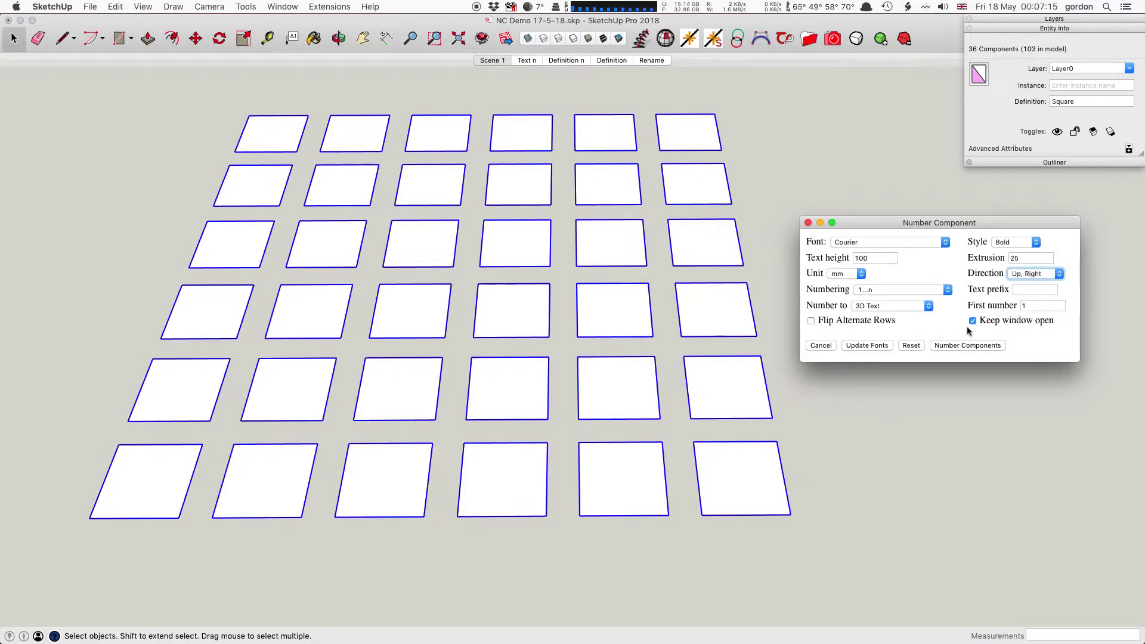
left_click(966, 345)
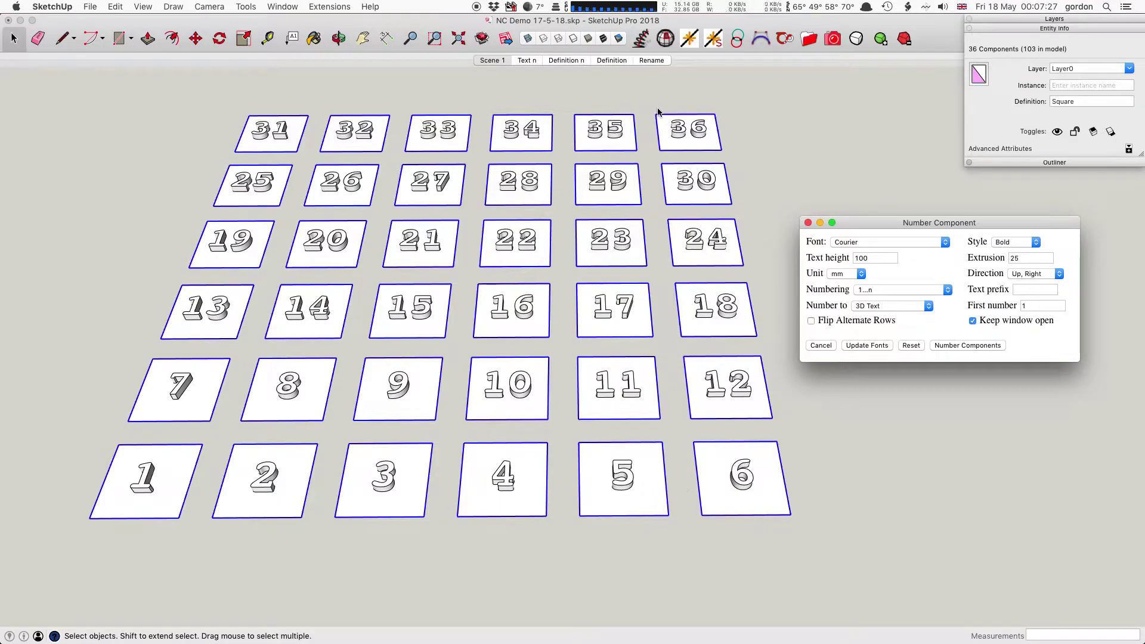
left_click(1037, 275)
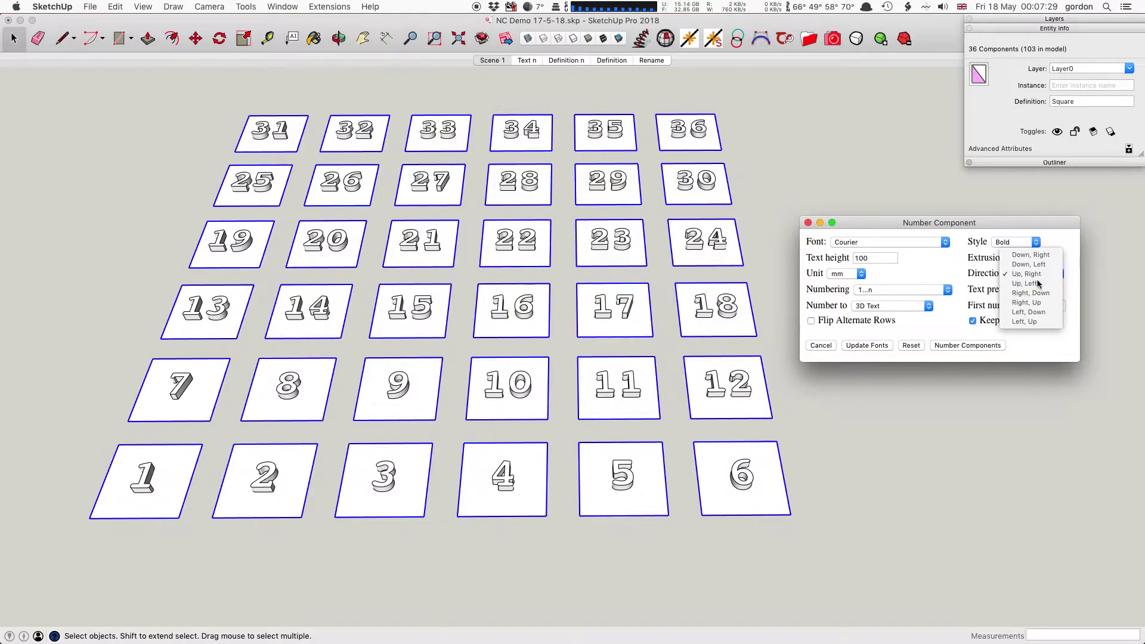
left_click(1038, 286)
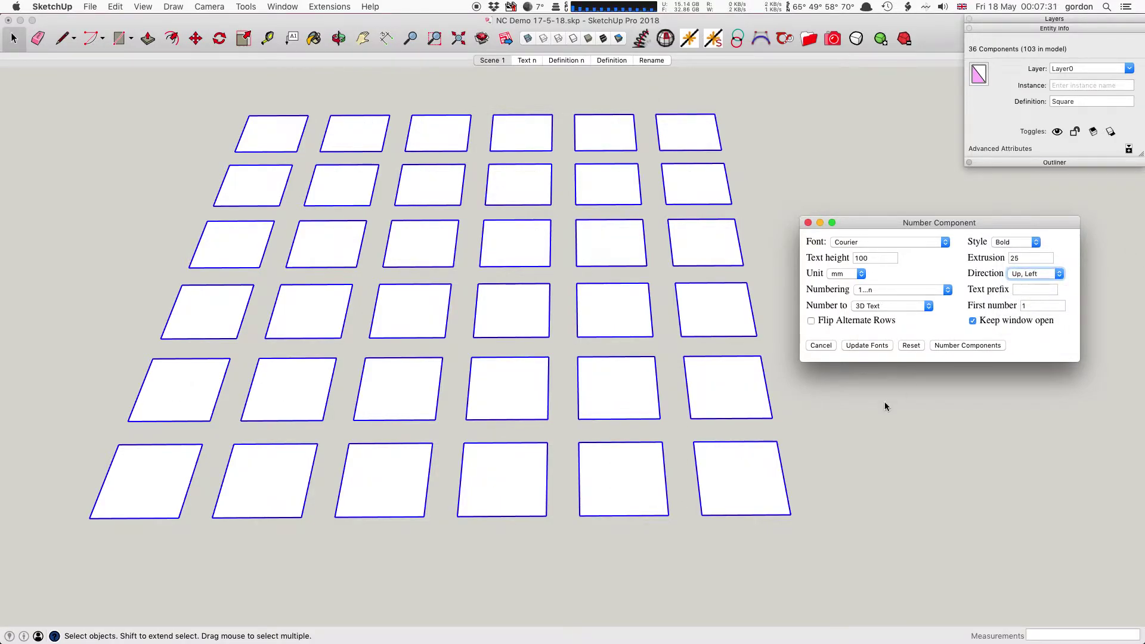
left_click(983, 346)
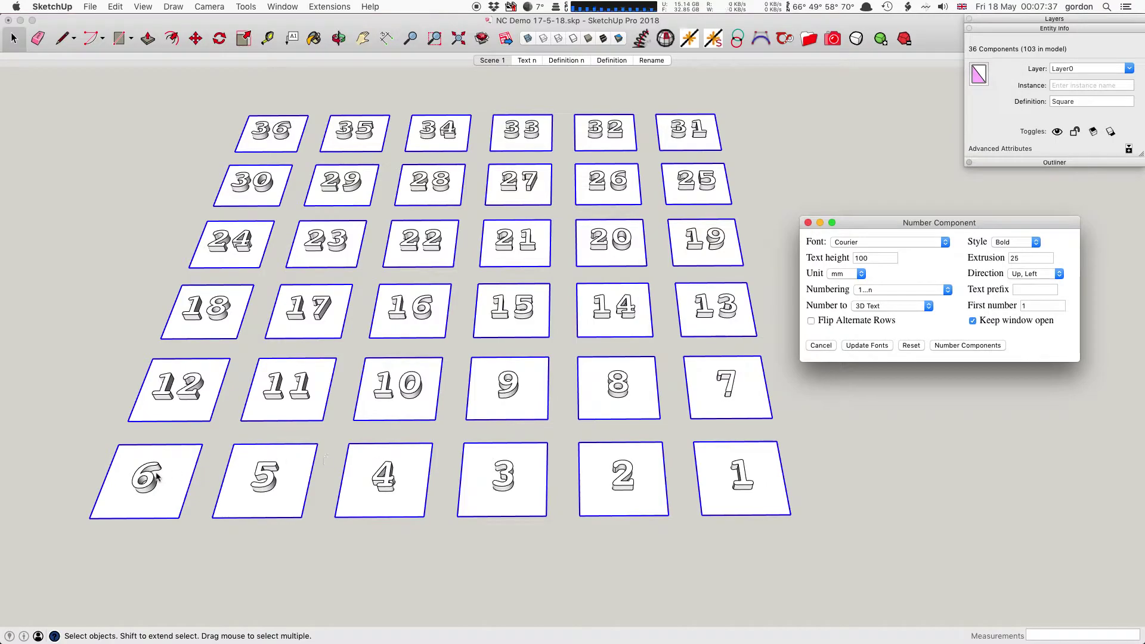
key("super+z")
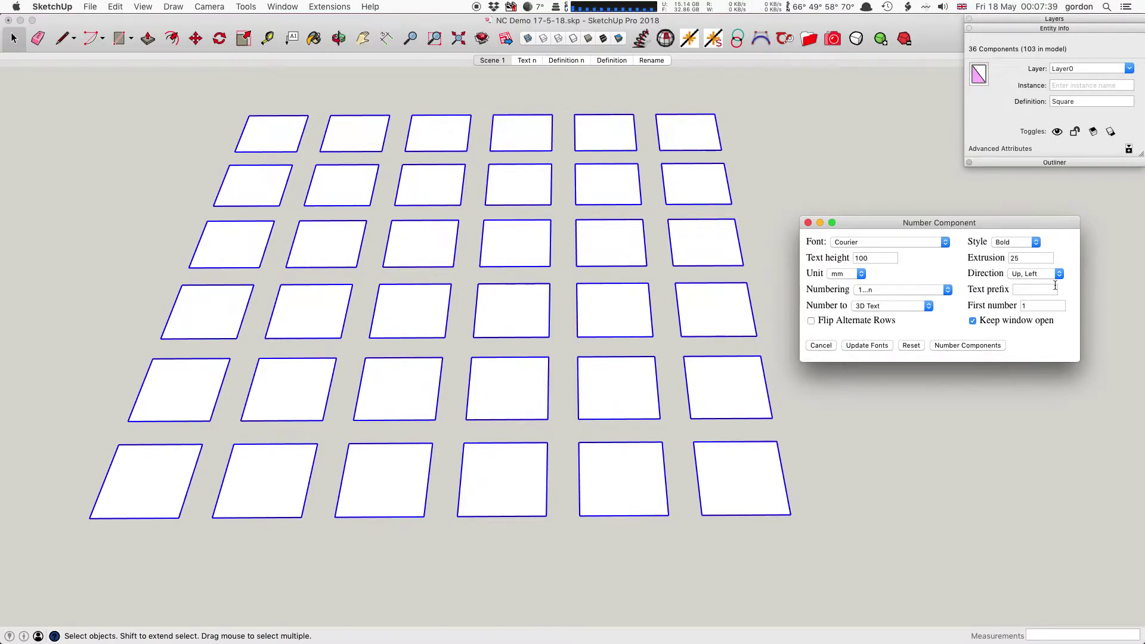
left_click(1059, 273)
- Renumber the tiles in Right, Down and then Right, Up order
left_click(1038, 274)
left_click(967, 348)
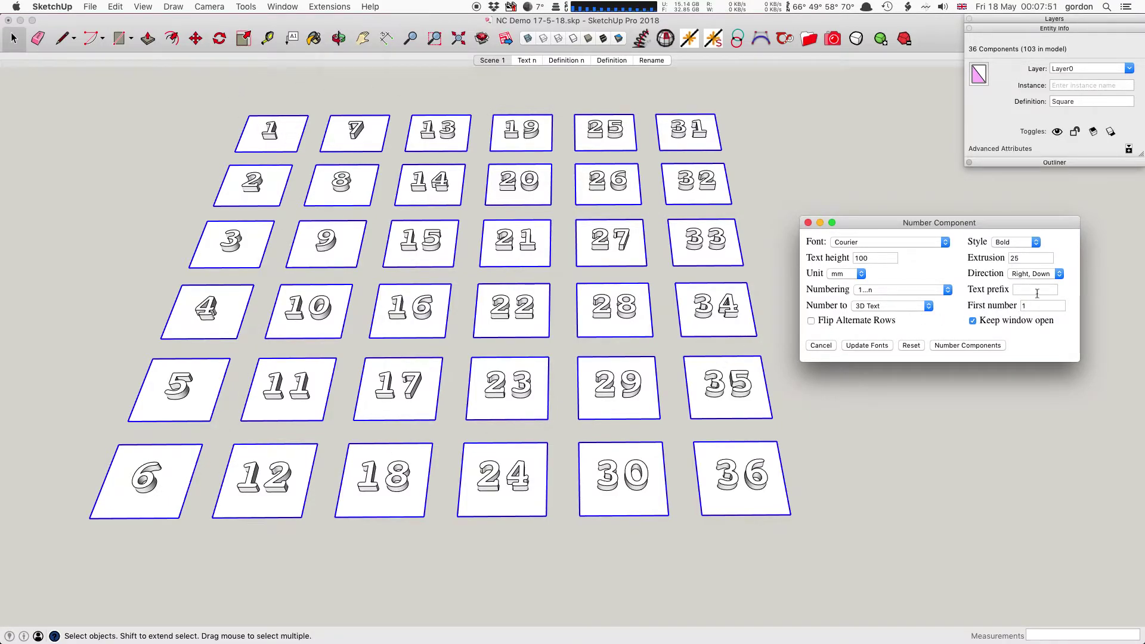
left_click(1047, 275)
left_click(1047, 284)
left_click(967, 346)
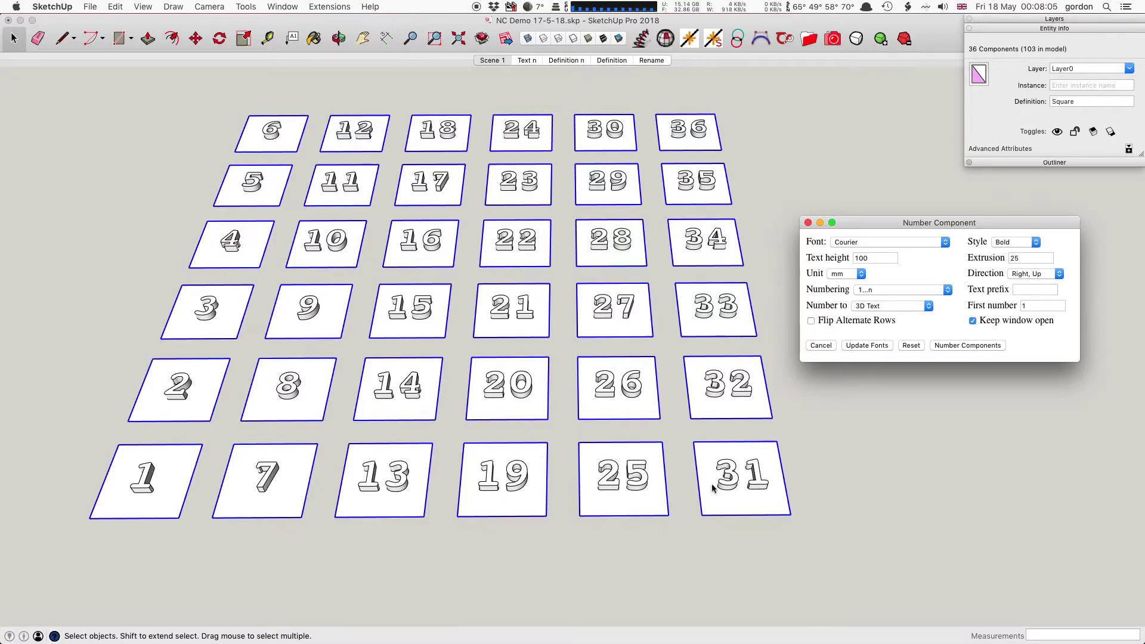
- Try Left, Down numbering, undo it, and renumber in Left, Up order
left_click(1041, 275)
left_click(1038, 284)
left_click(972, 345)
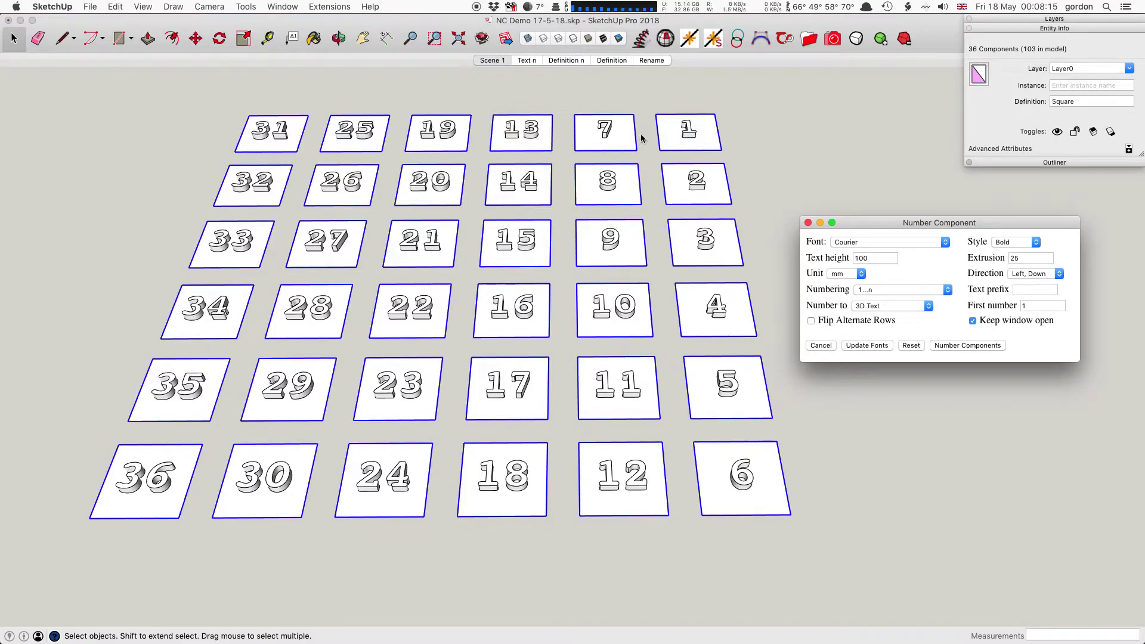
key("super+z")
left_click(1038, 274)
left_click(1041, 283)
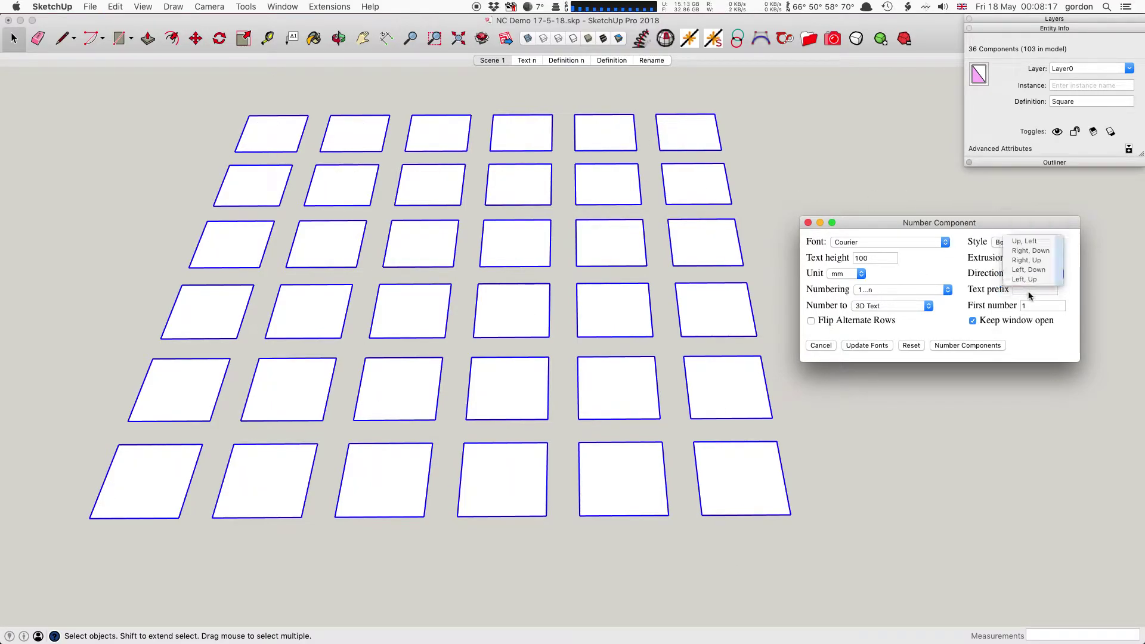
left_click(976, 347)
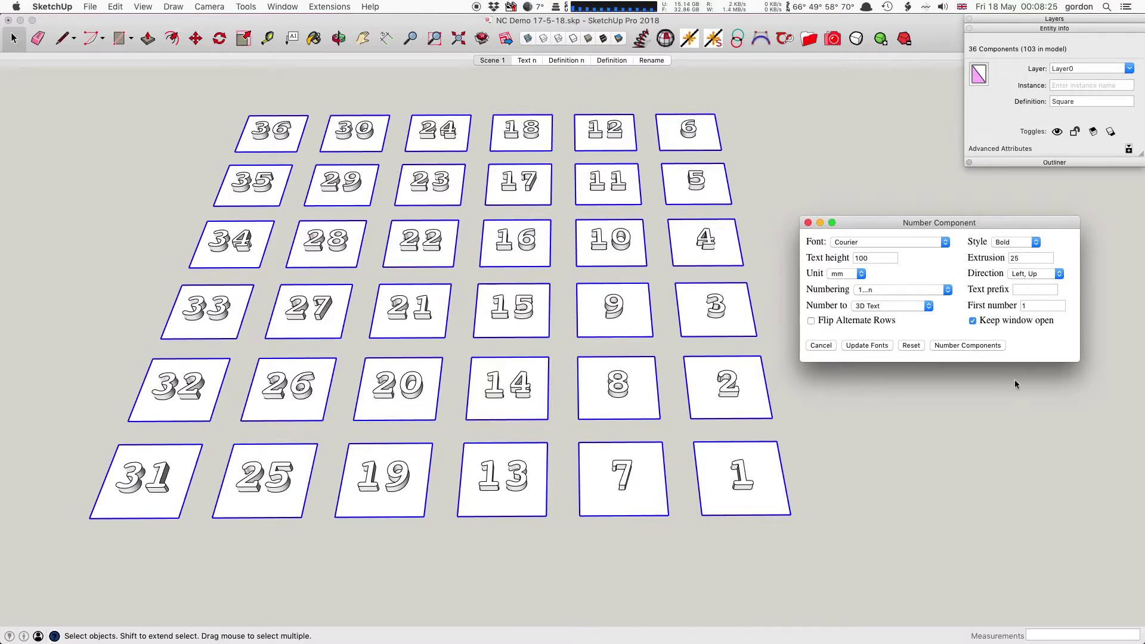
left_click(1051, 275)
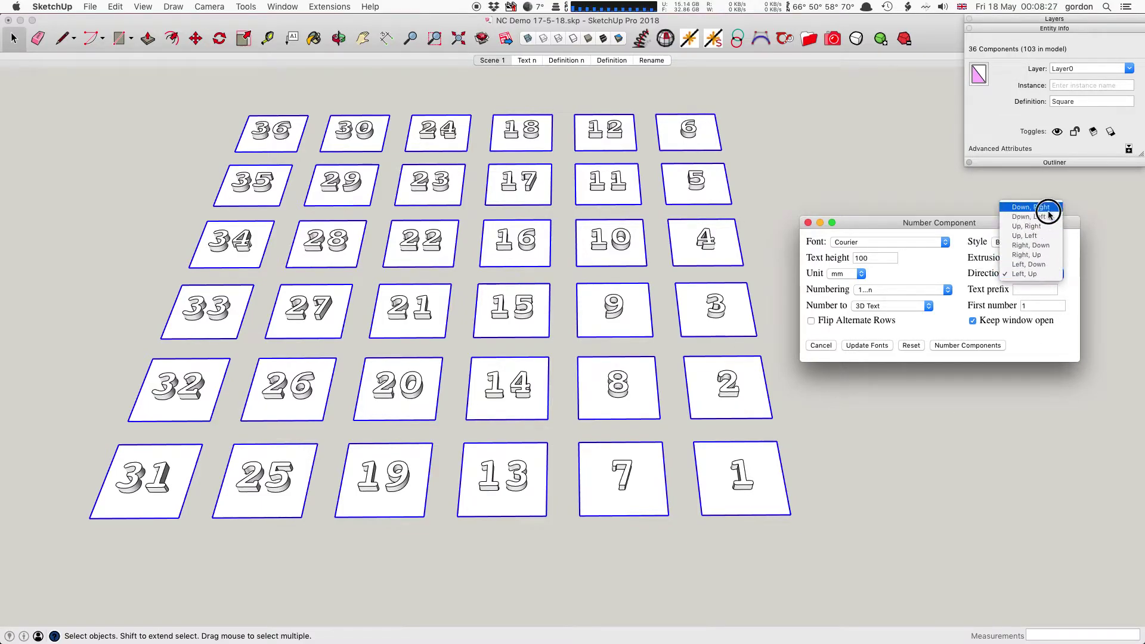
- Set direction to Down, Right, clear the old numbers and renumber the squares
left_click(1038, 233)
left_click(908, 346)
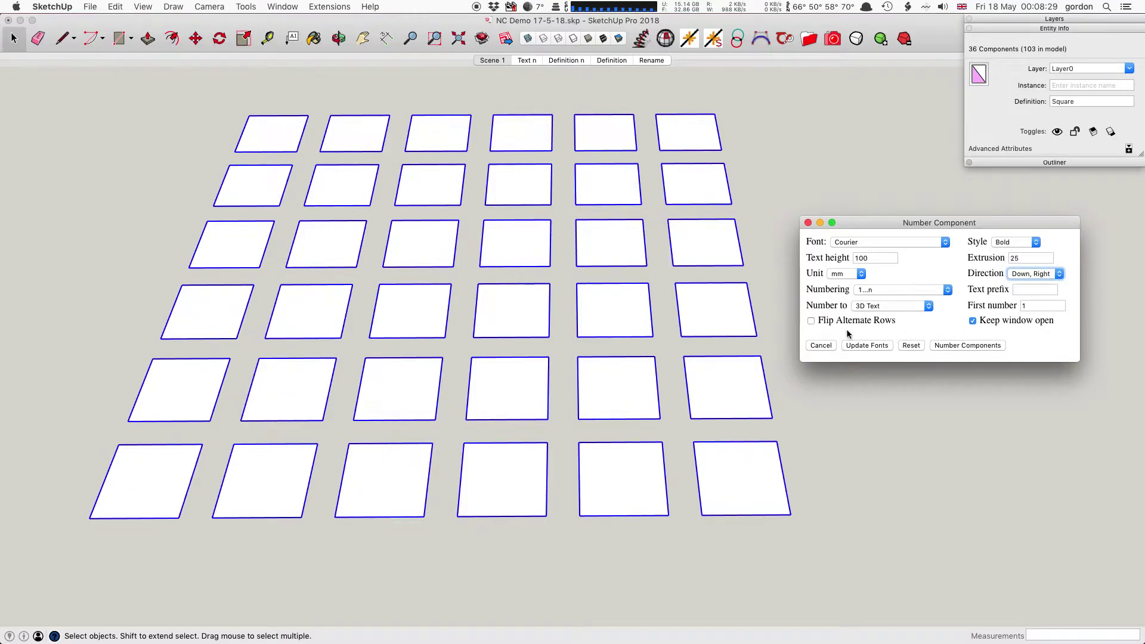
left_click(813, 321)
left_click(811, 321)
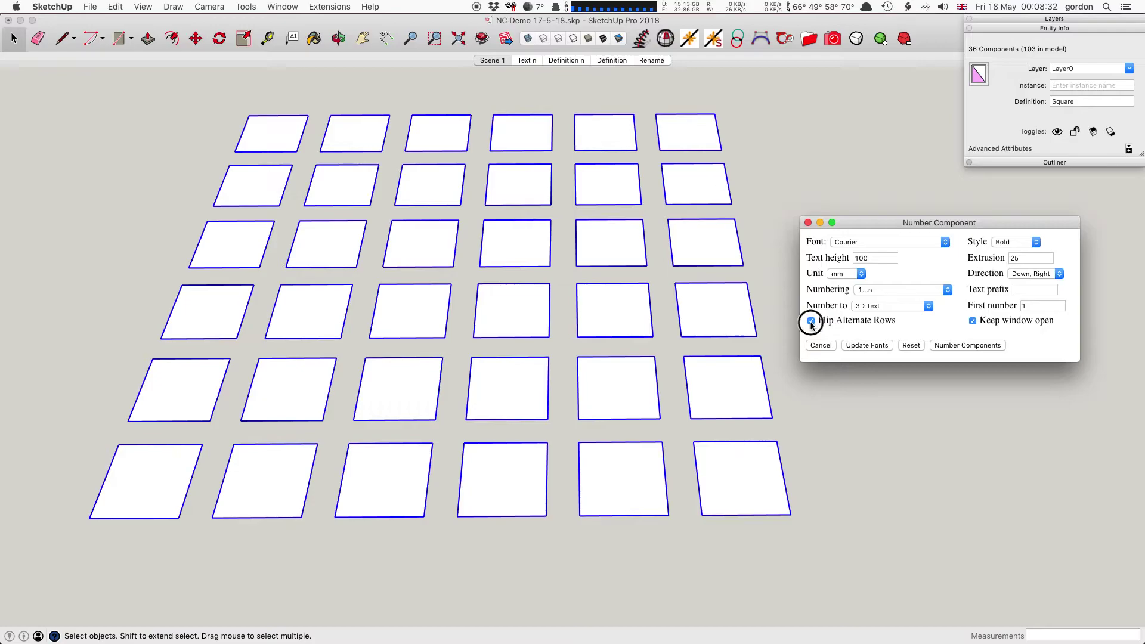
left_click(967, 346)
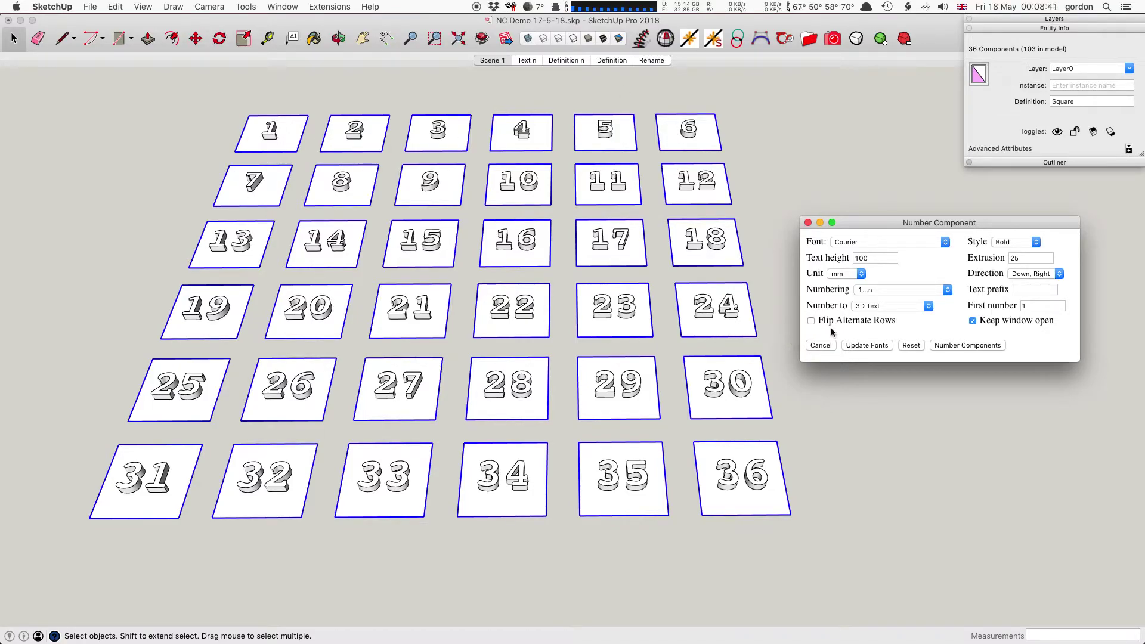
- Tick Flip Alternate Rows and renumber so every second row runs in reverse
left_click(812, 323)
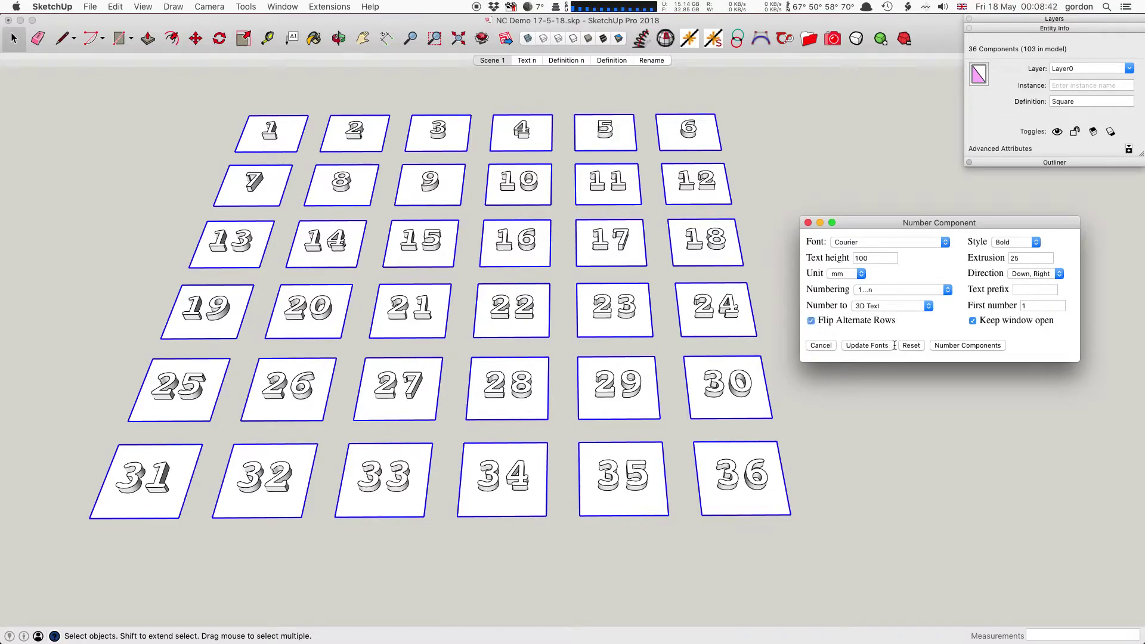
left_click(953, 346)
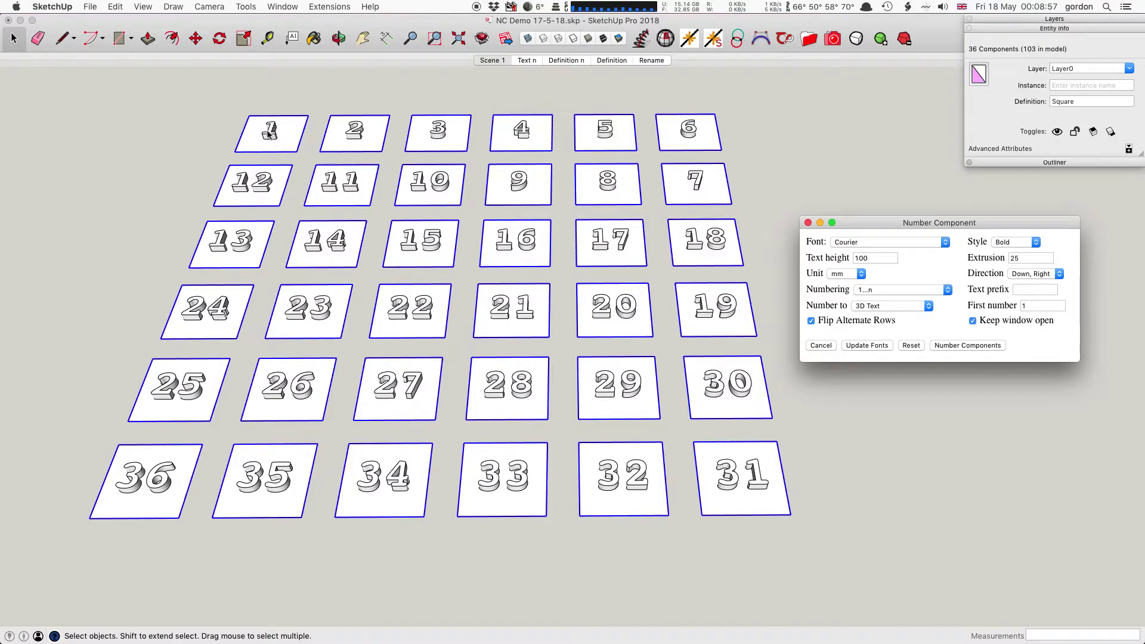
left_click(170, 389)
left_click(110, 352)
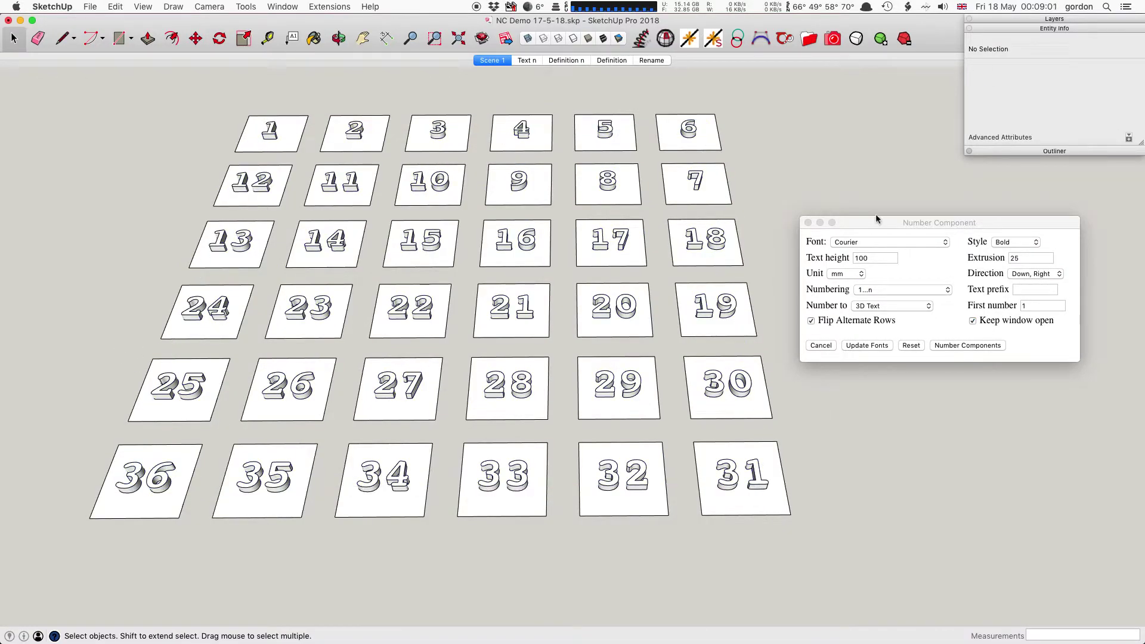
- Untick Flip Alternate Rows after reviewing the direction and numbering style lists
left_click(1049, 278)
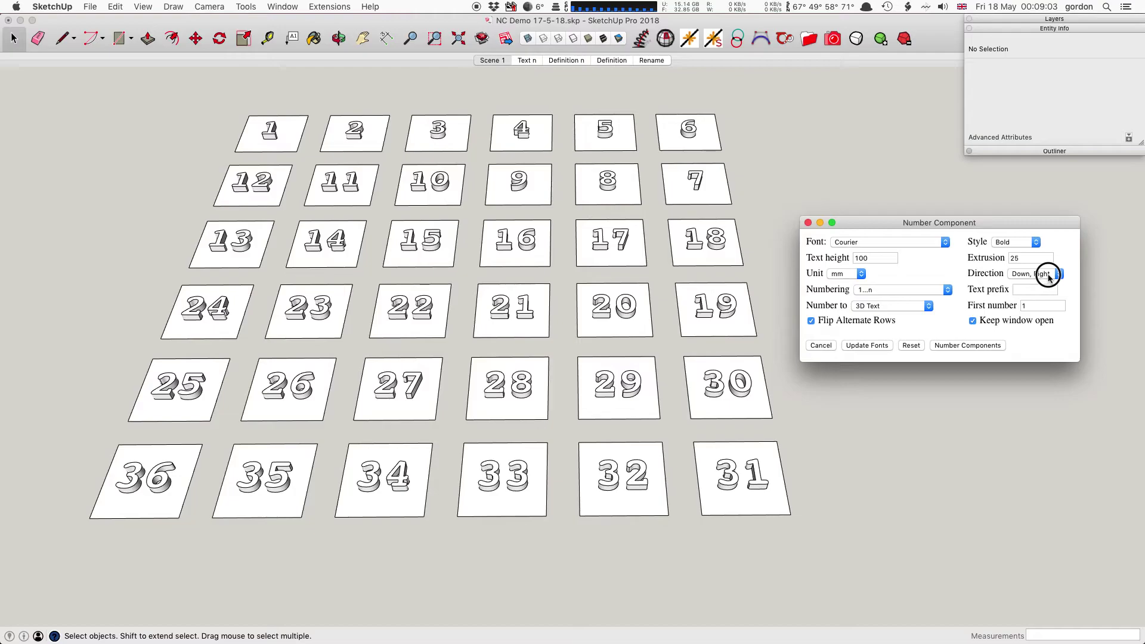
left_click(1049, 278)
left_click(1048, 274)
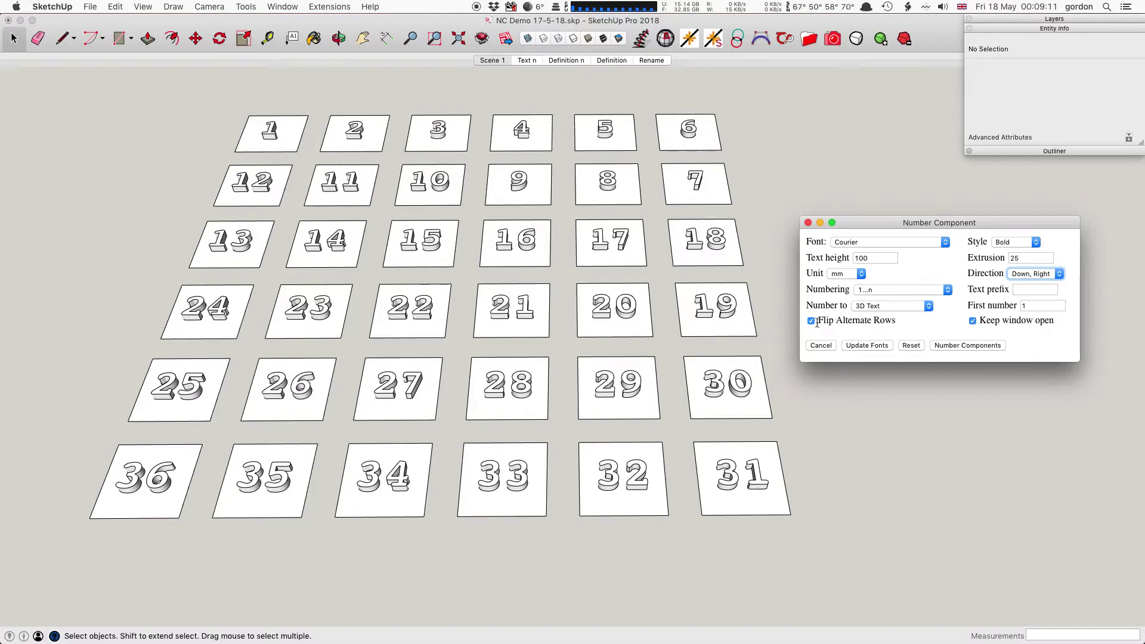
left_click(1030, 275)
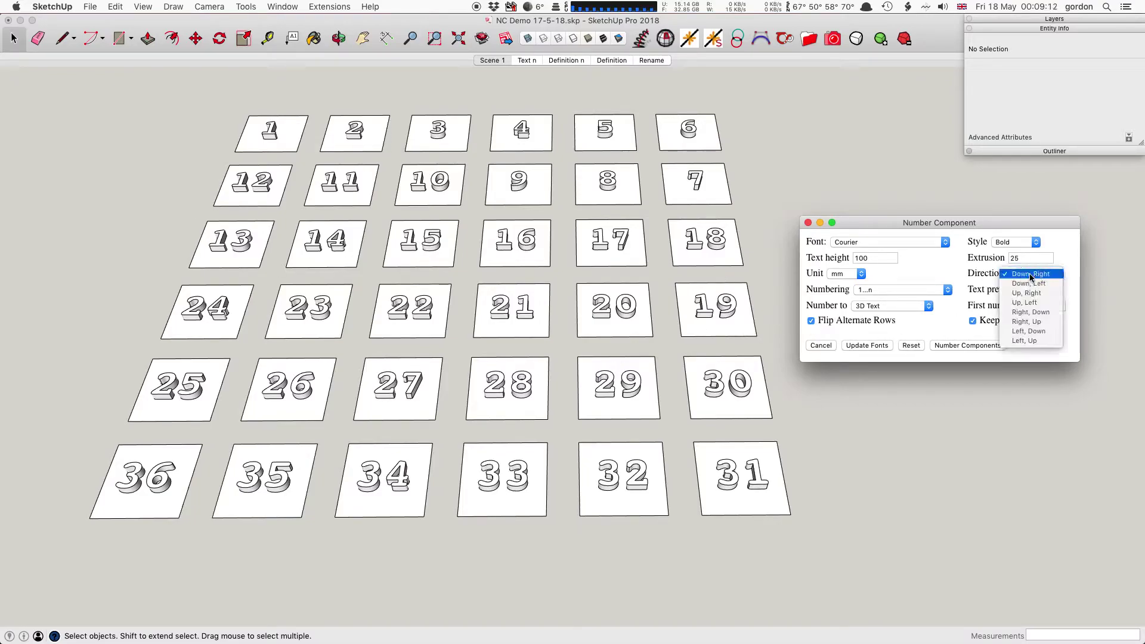
left_click(929, 331)
left_click(813, 324)
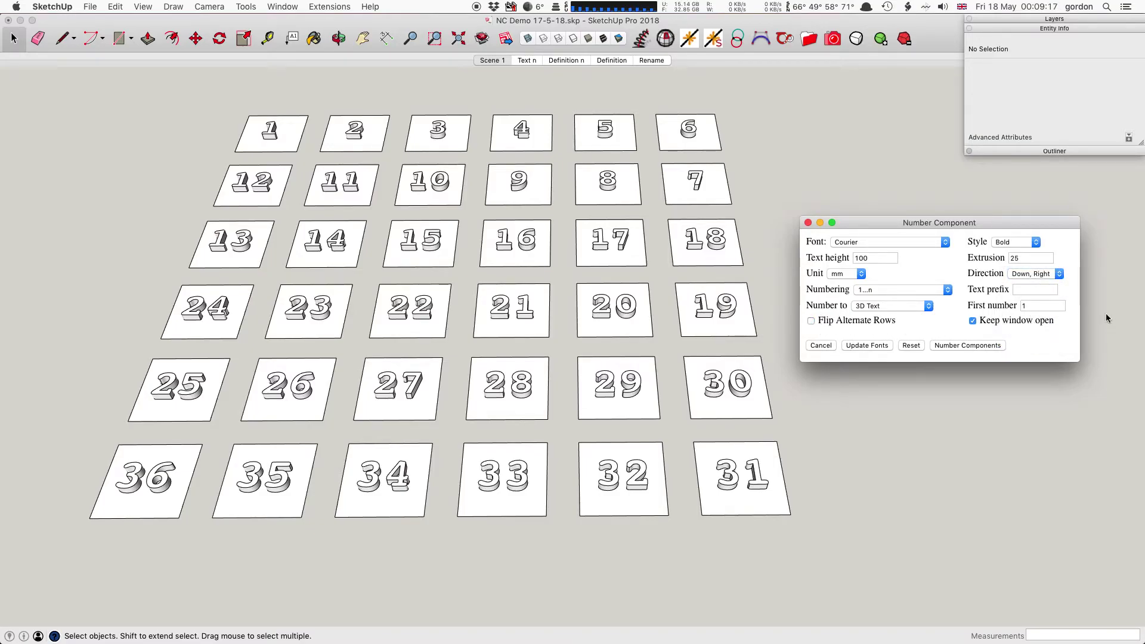
left_click(916, 291)
left_click(919, 292)
- Choose the A1...Zn numbering style and dismiss the nothing-selected warning
left_click(885, 291)
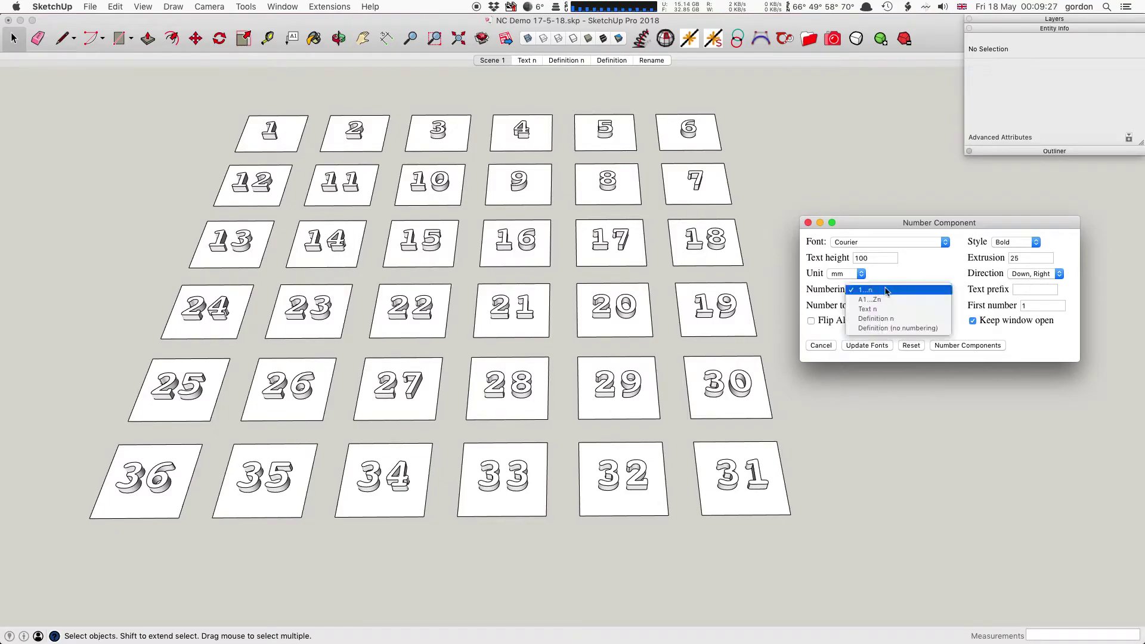
left_click(886, 301)
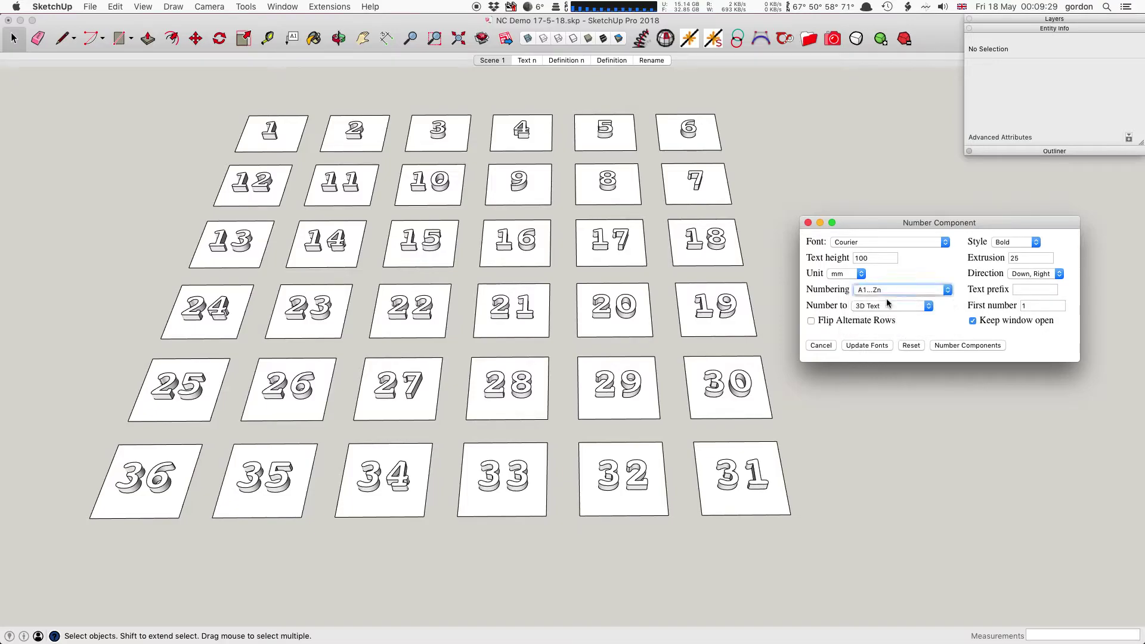
left_click(981, 346)
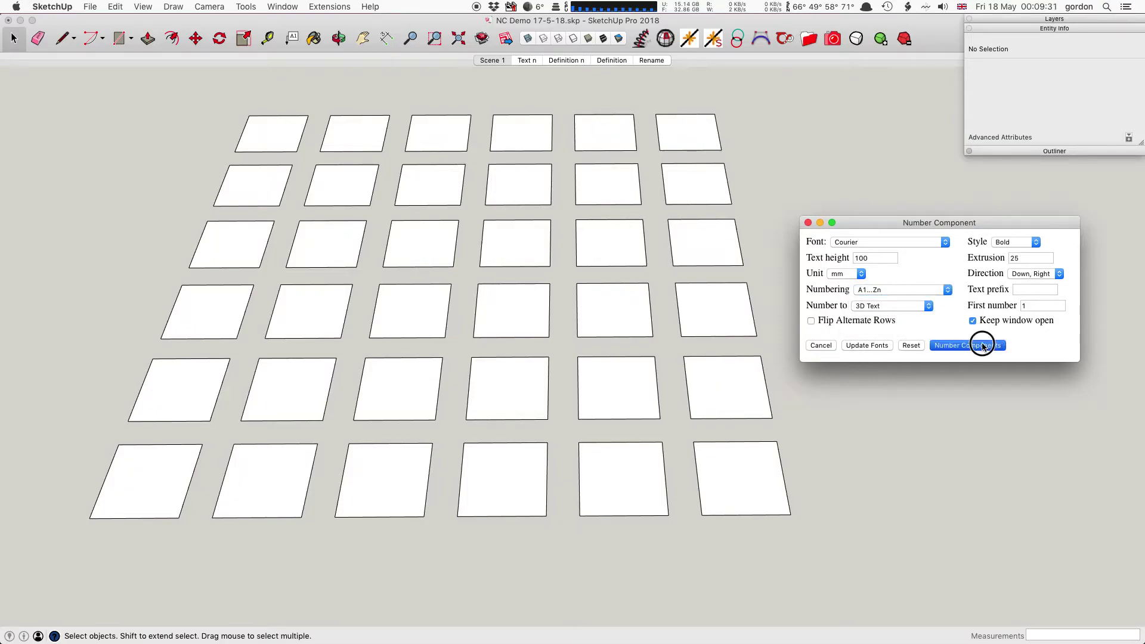
left_click(667, 223)
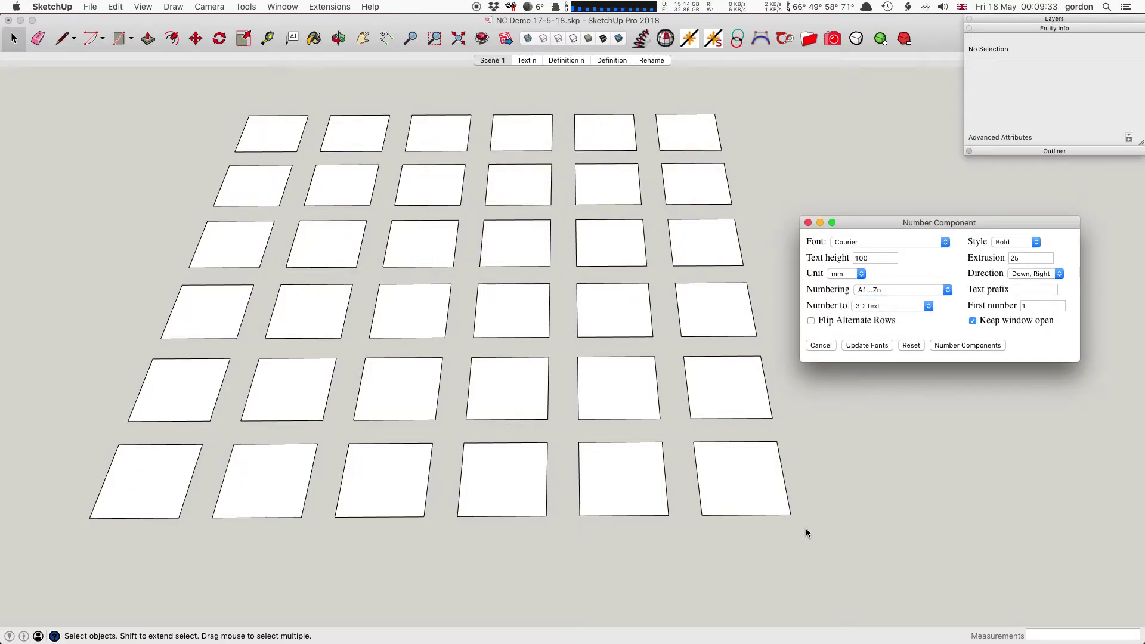
- Label all 36 squares A1 to F6, then switch numbering to Text n
left_click_drag(791, 539, 137, 69)
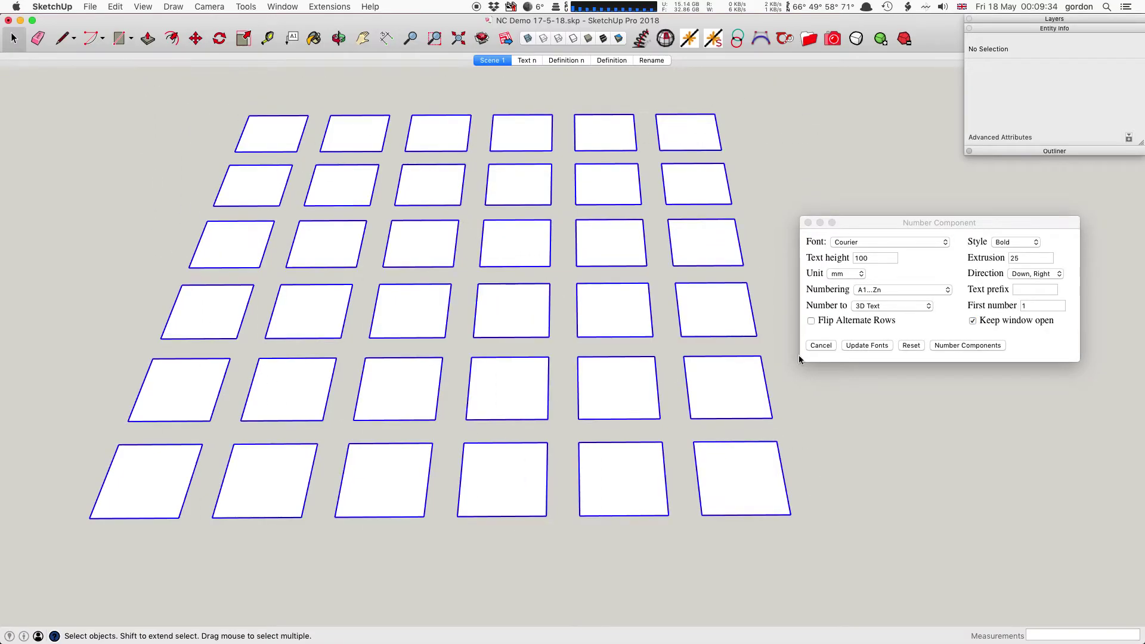
left_click(966, 346)
left_click(966, 346)
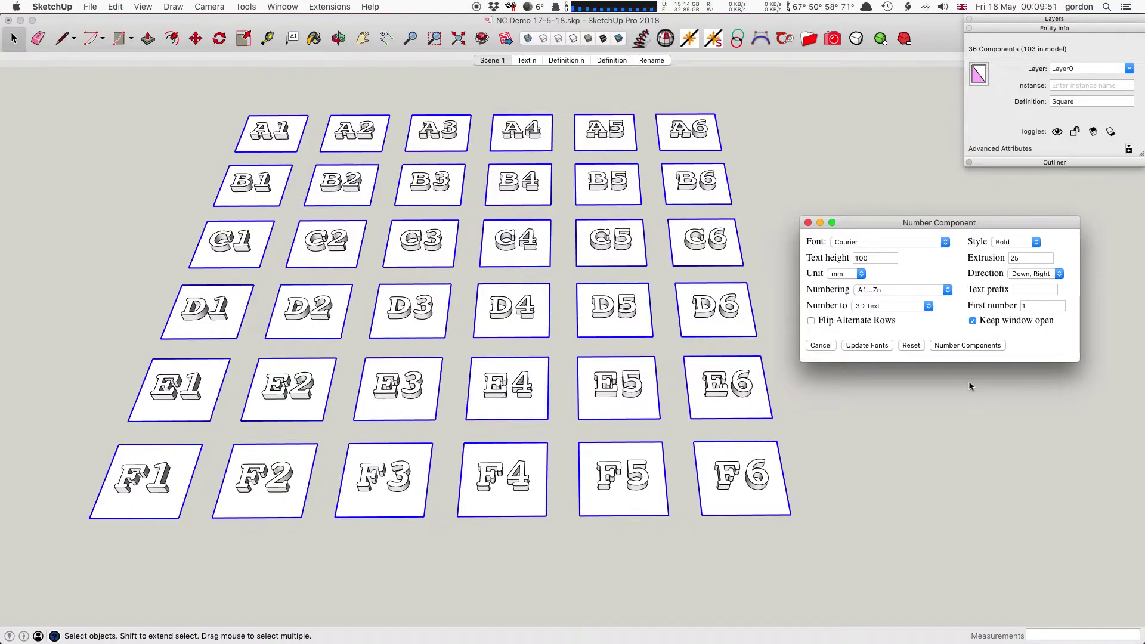
left_click(933, 290)
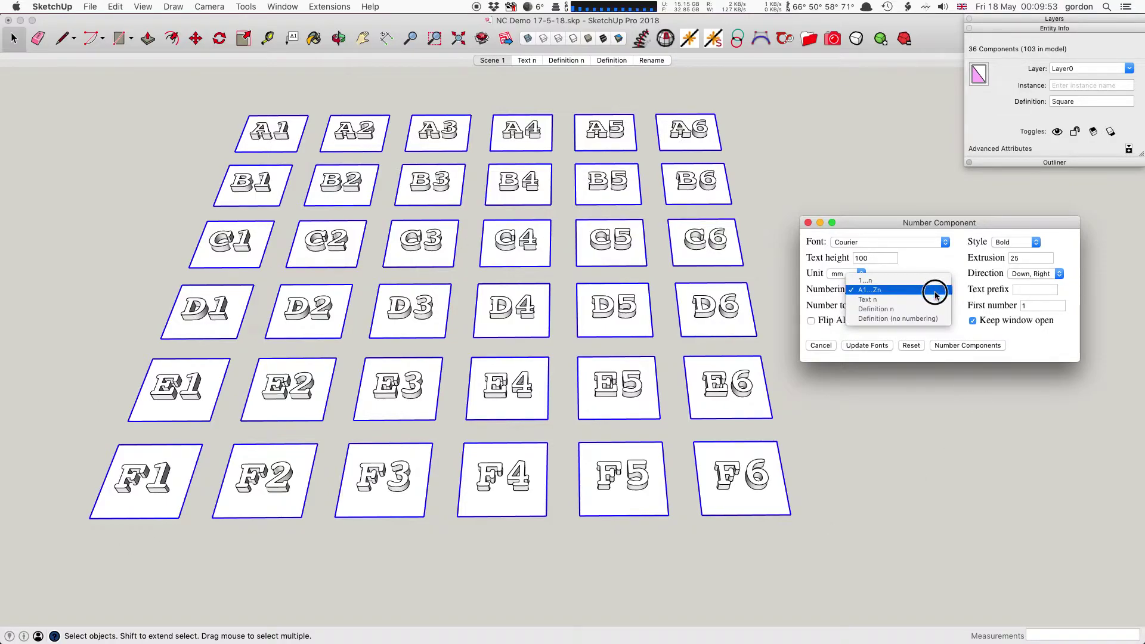
left_click(936, 302)
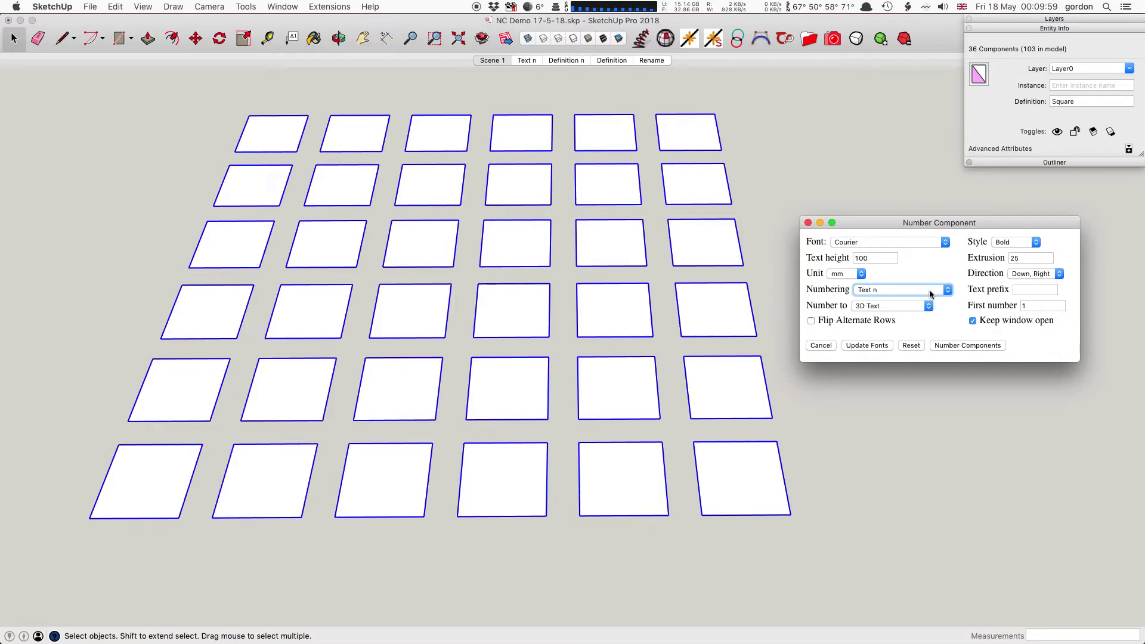
- Enter A as the text prefix and label the squares A1 to A36
left_click(1027, 291)
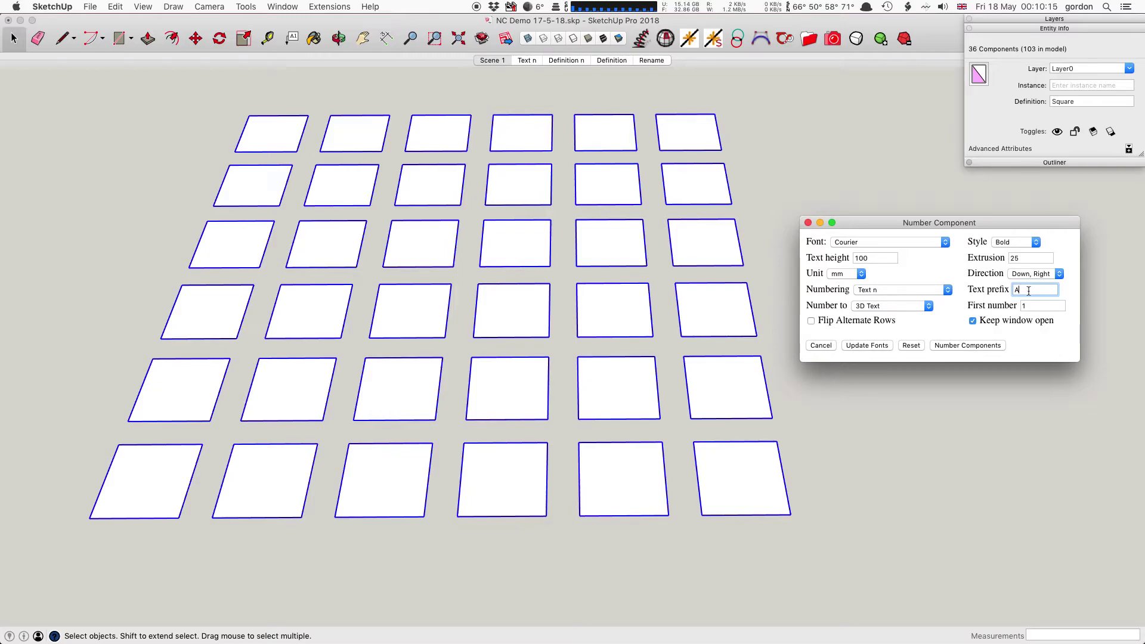
left_click(905, 291)
left_click(905, 290)
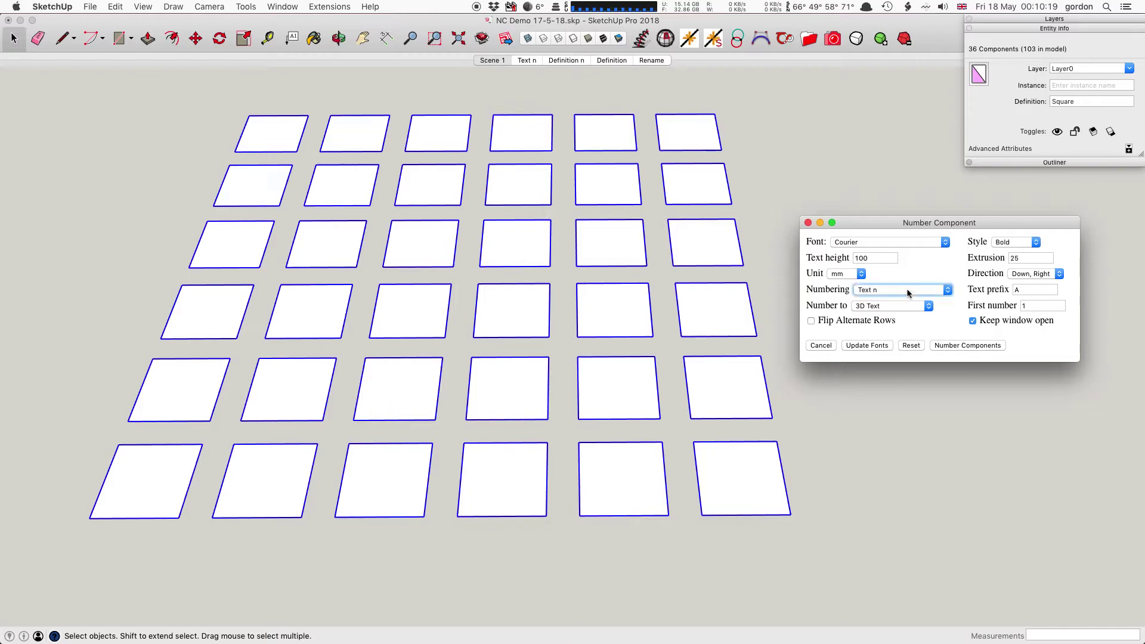
left_click(968, 346)
- Change the prefix to X and clear the prefixed labels from the squares
left_click(1021, 292)
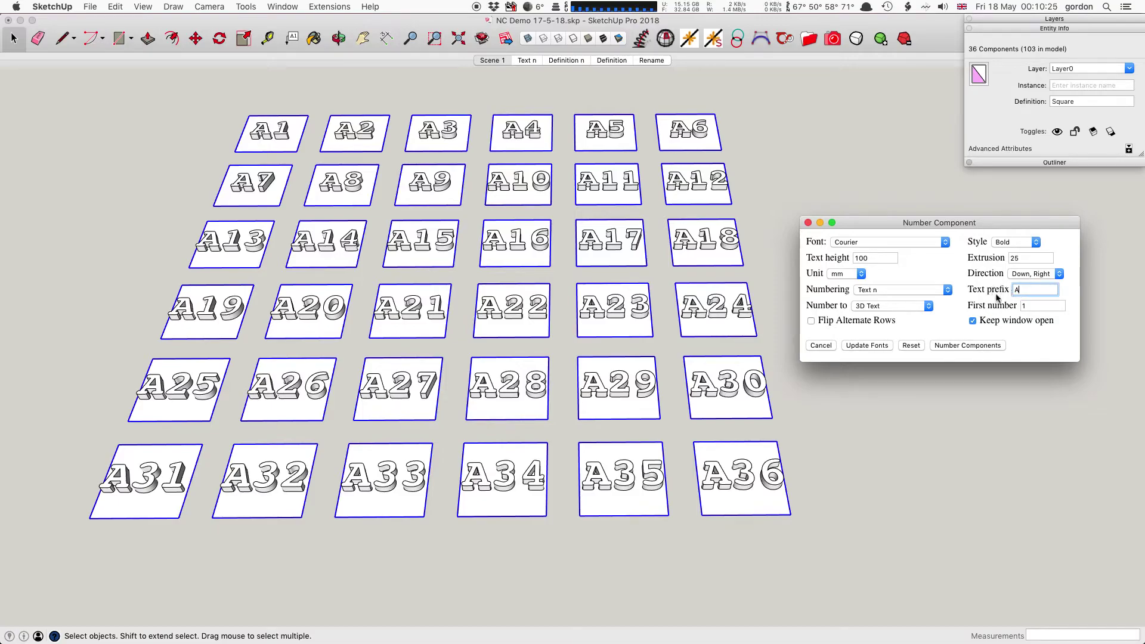
key("BackSpace")
type("X")
left_click(952, 346)
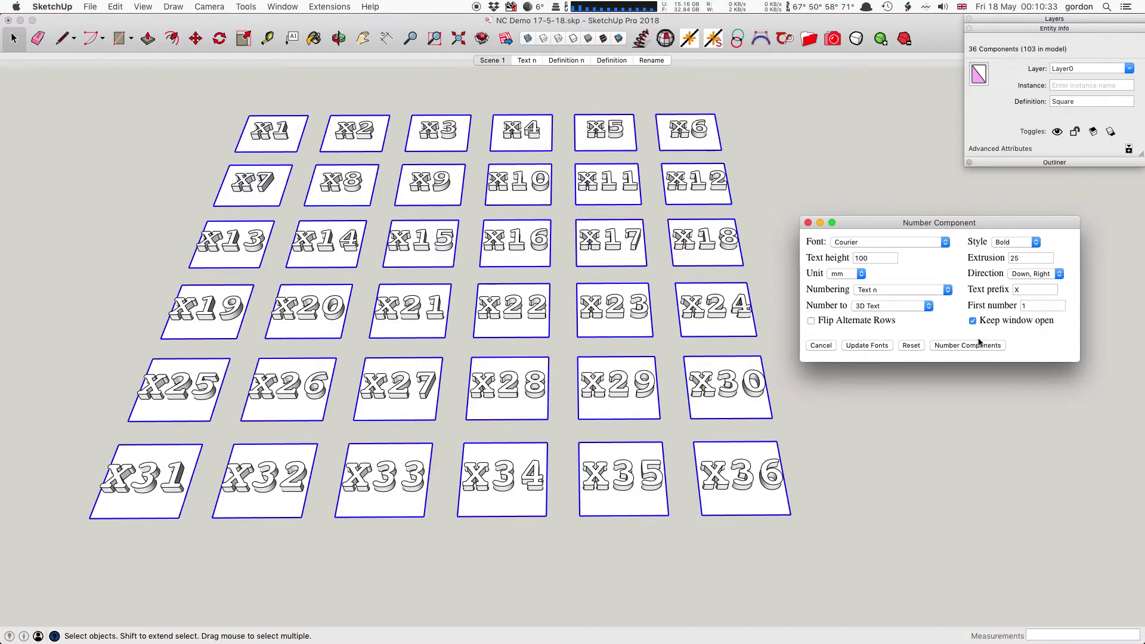
left_click(526, 60)
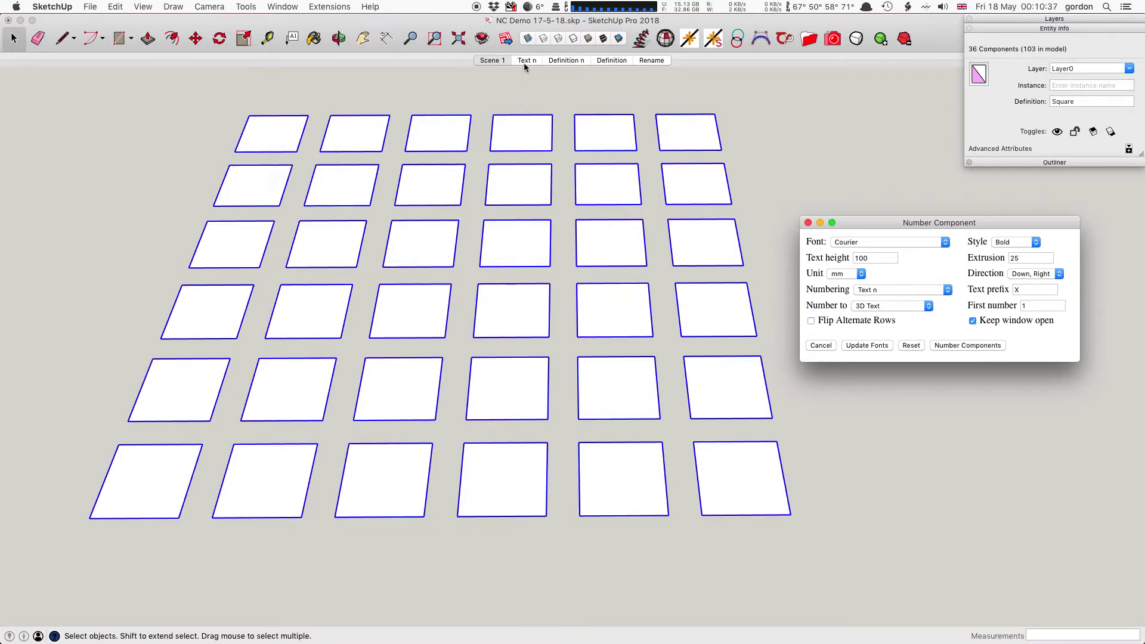
- Label the 31 squares in the Text n scene x1 to x31 with the X prefix, then clear the labels
left_click(526, 61)
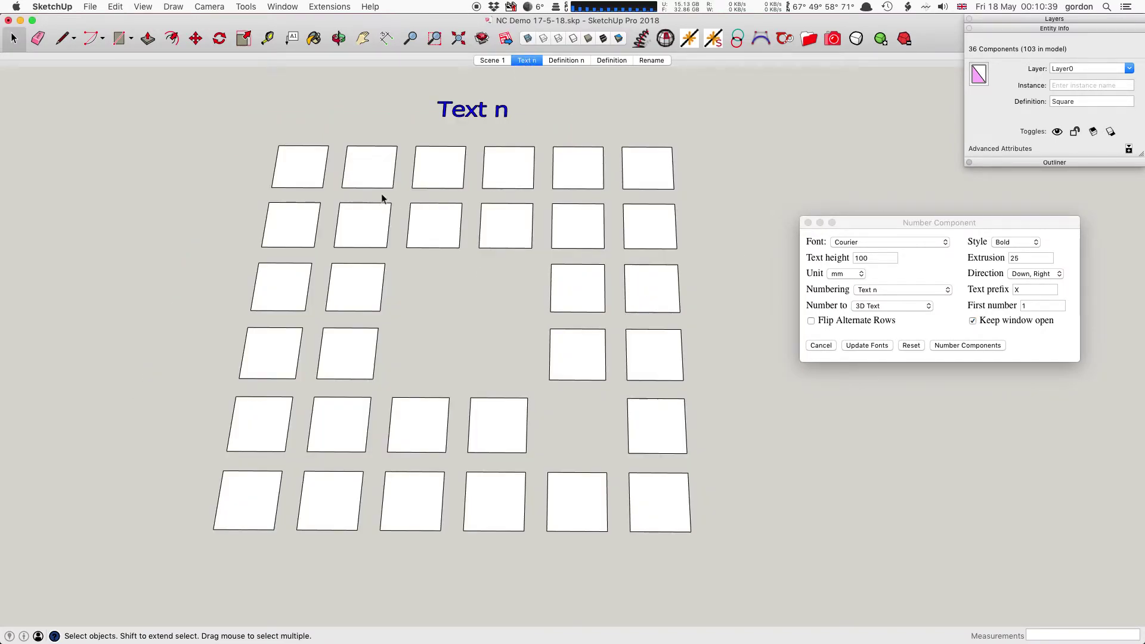
left_click_drag(183, 141, 710, 571)
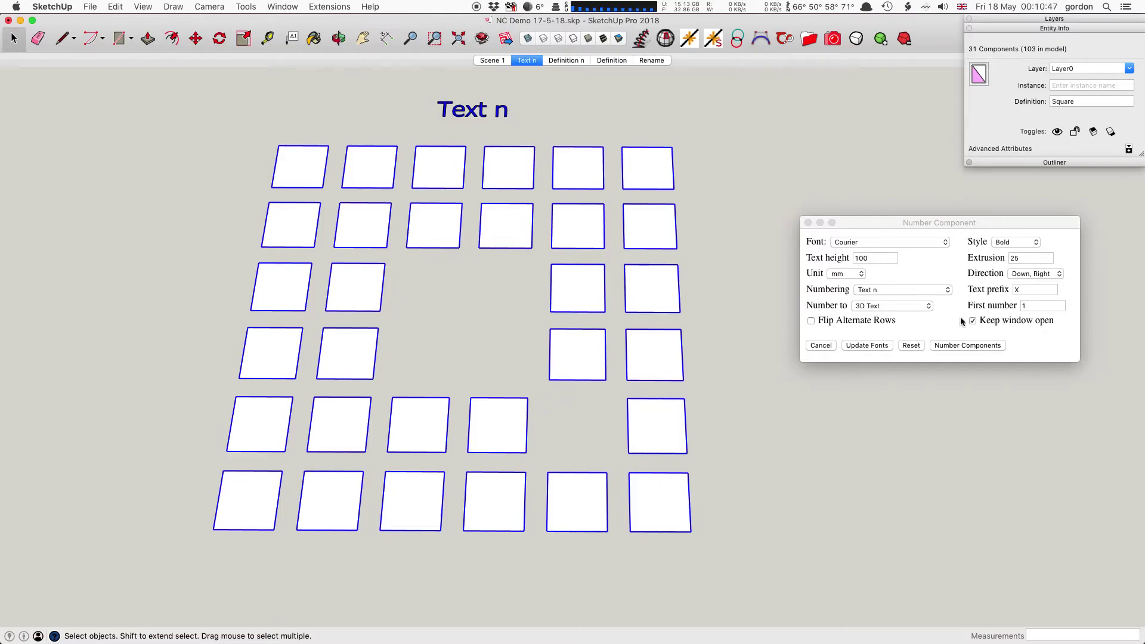
left_click(971, 349)
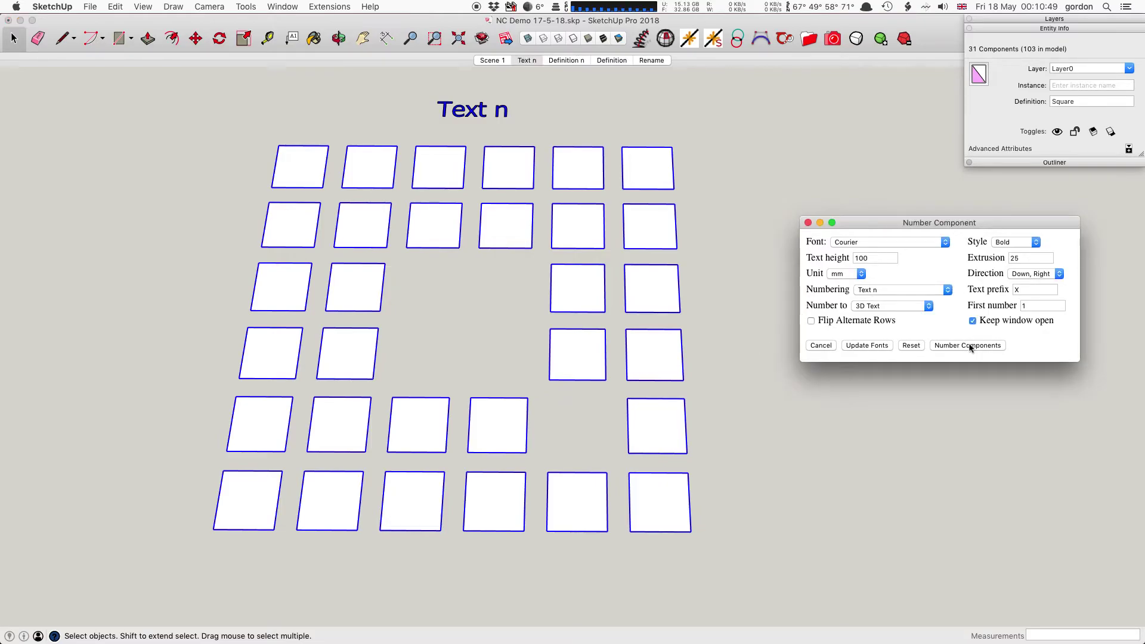
left_click(969, 349)
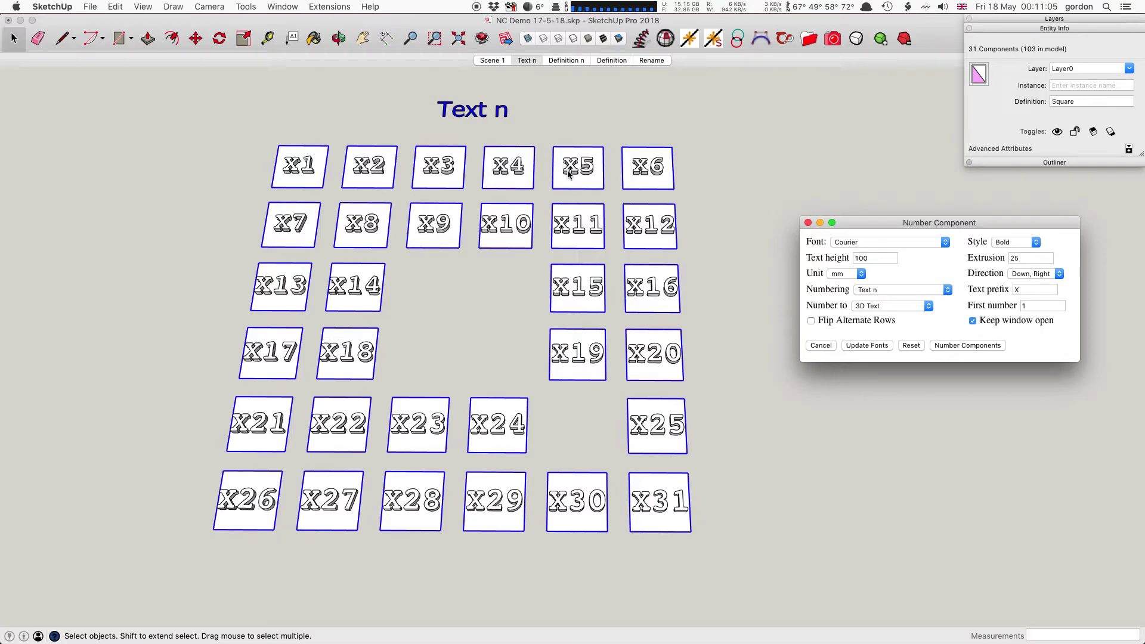
left_click(615, 62)
- Open the Definition n scene and set the numbering style to Definition n
left_click(587, 60)
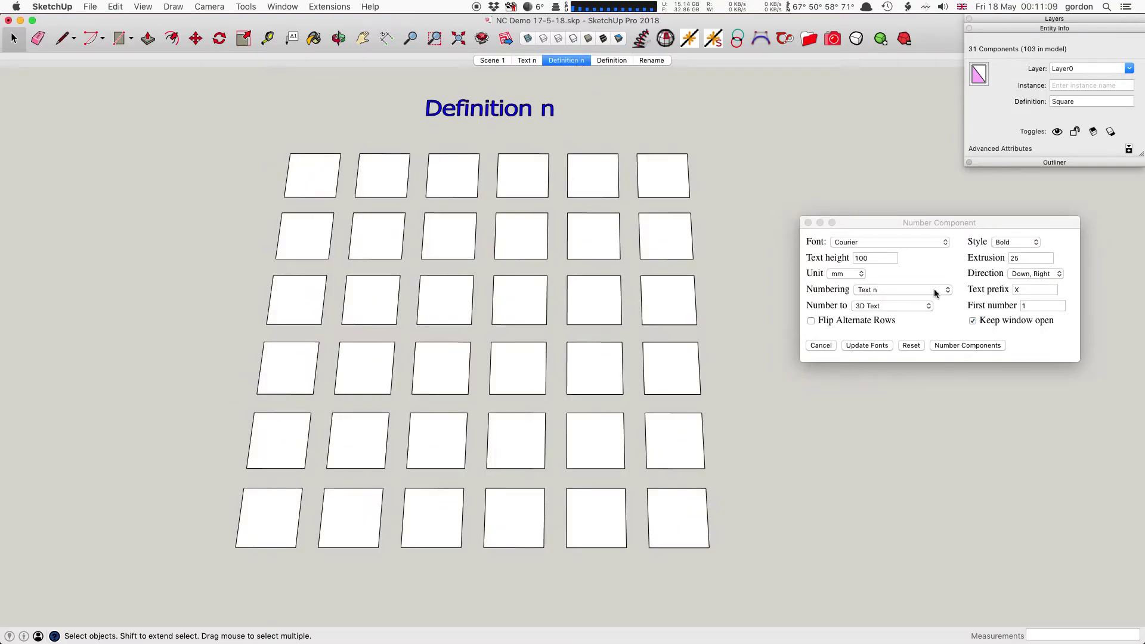
left_click(935, 288)
left_click(934, 289)
left_click(937, 299)
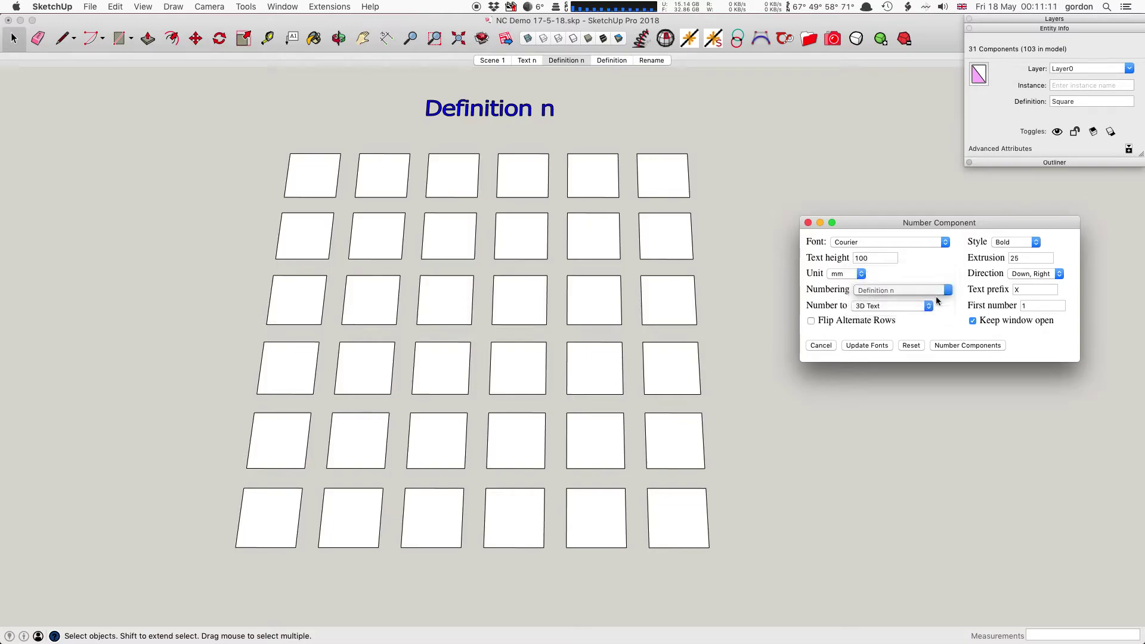
- Inspect two squares in Entity Info to confirm their definition name is Square
left_click(650, 185)
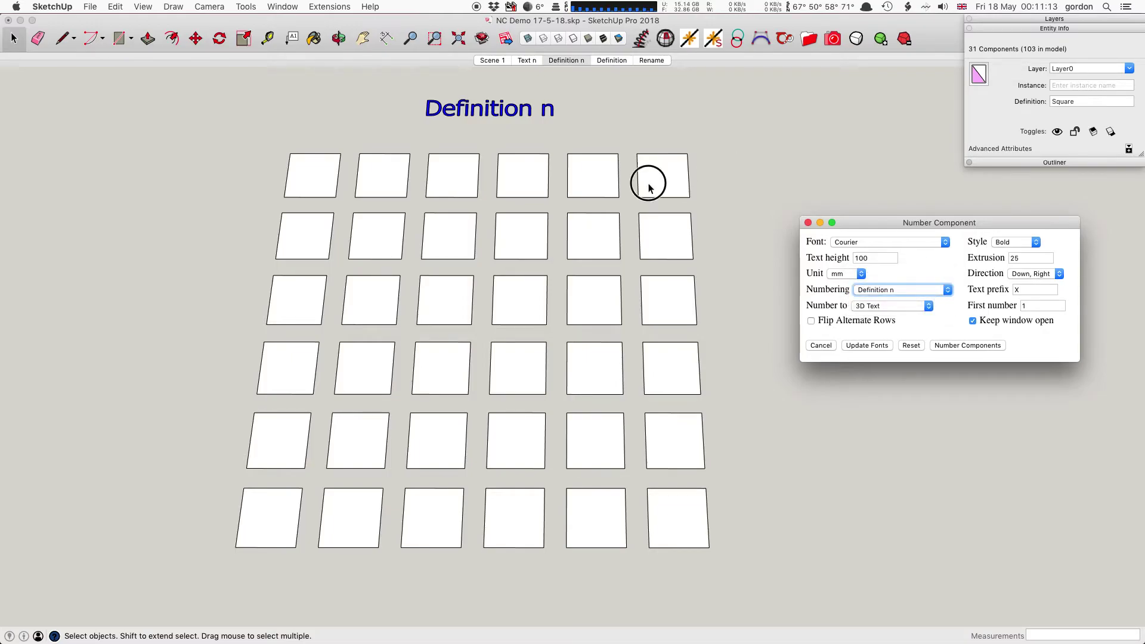
double_click(1094, 106)
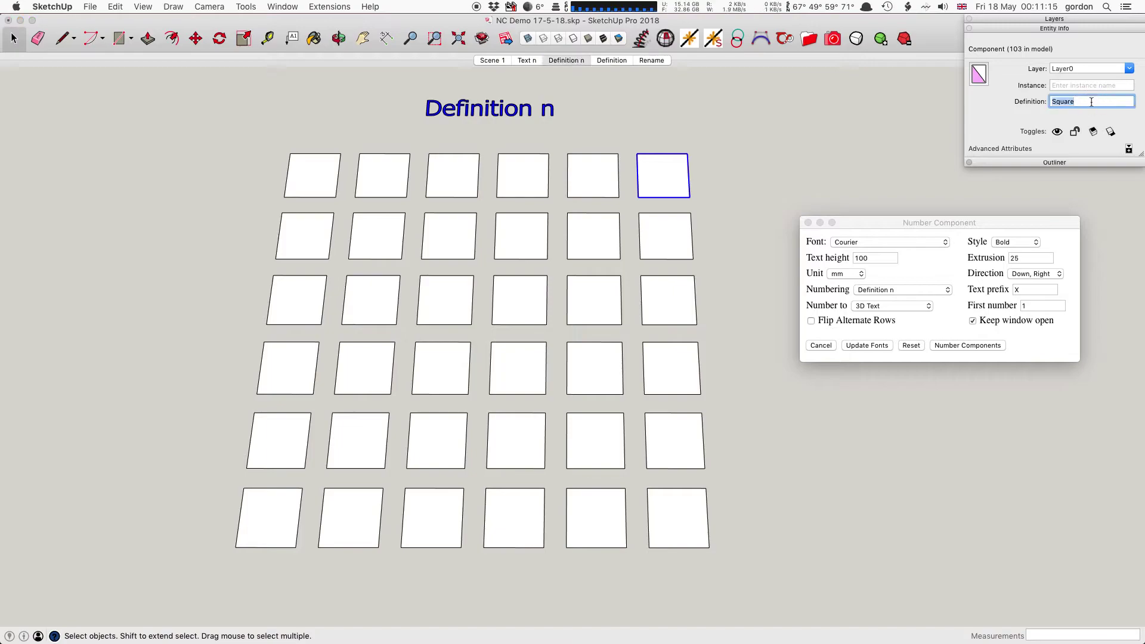
left_click(574, 178)
double_click(1094, 99)
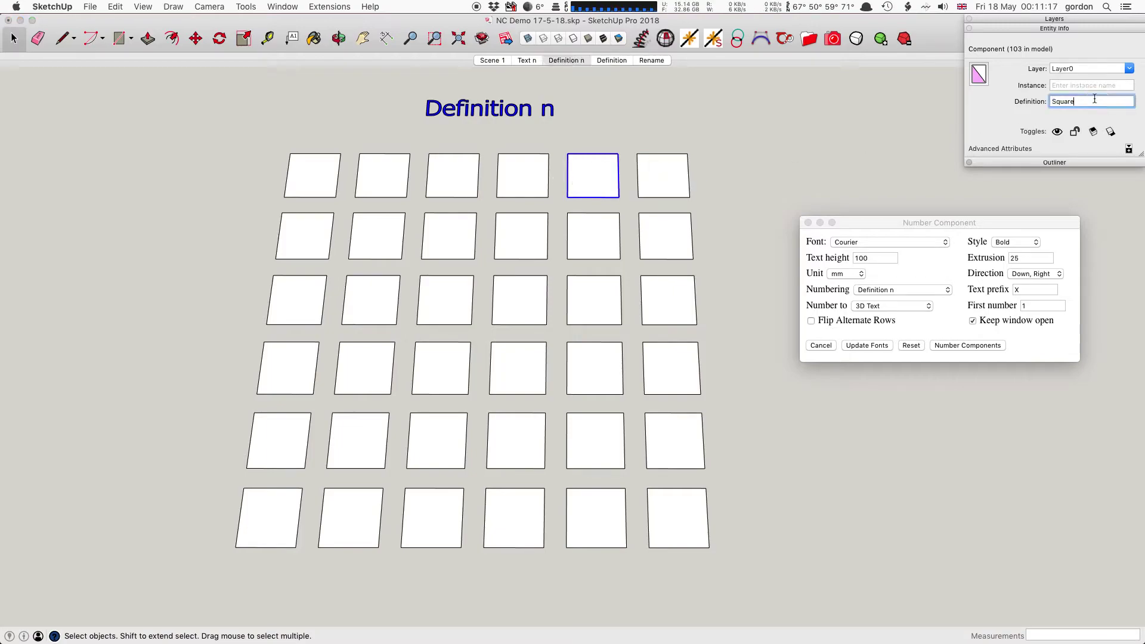
- Box-select all 36 squares, keeping Definition n as the numbering method
left_click(912, 291)
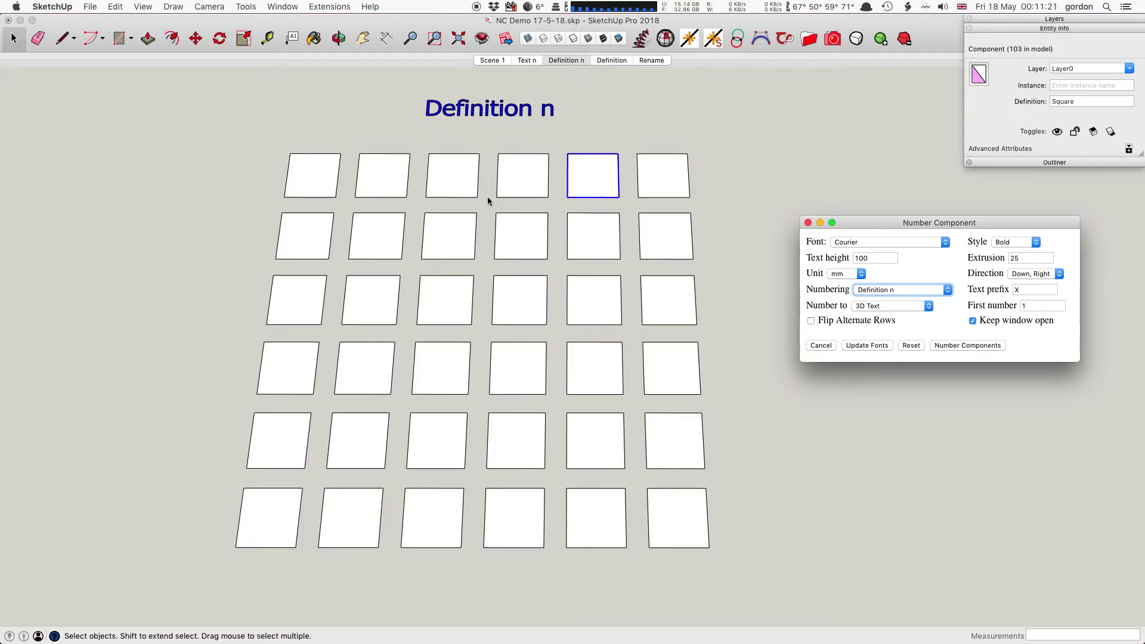
left_click_drag(161, 145, 782, 605)
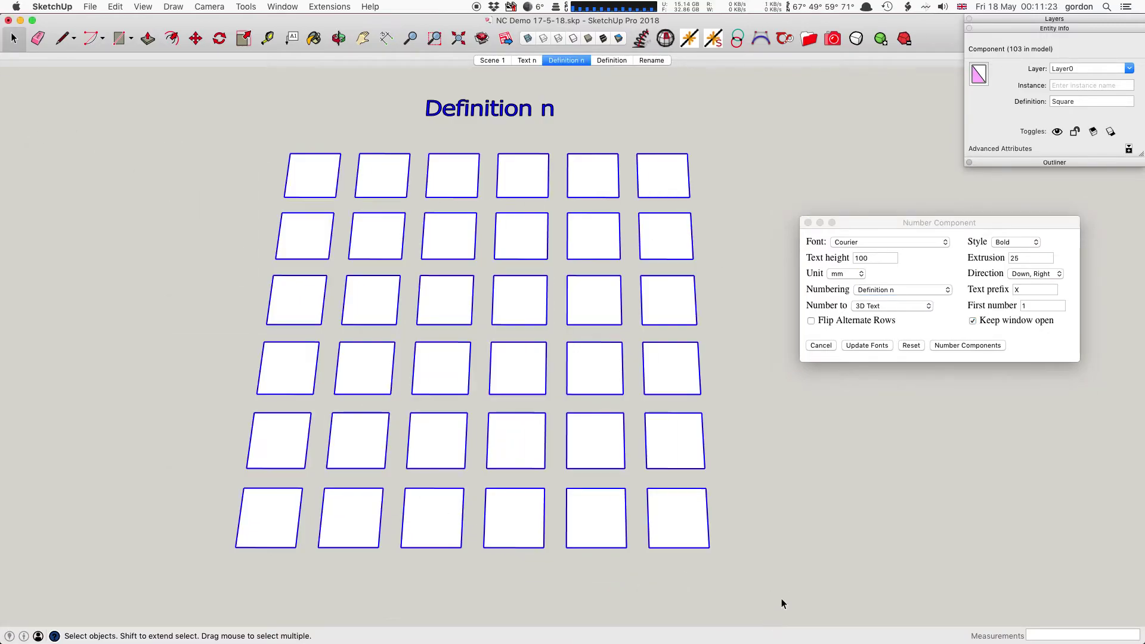
left_click(922, 293)
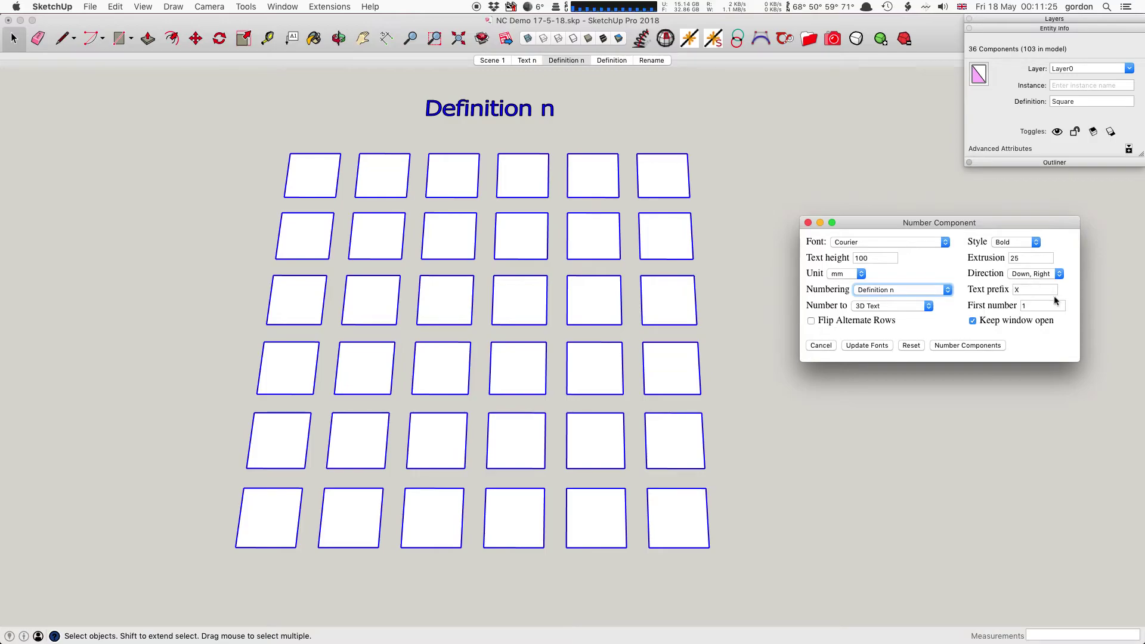
left_click(1034, 291)
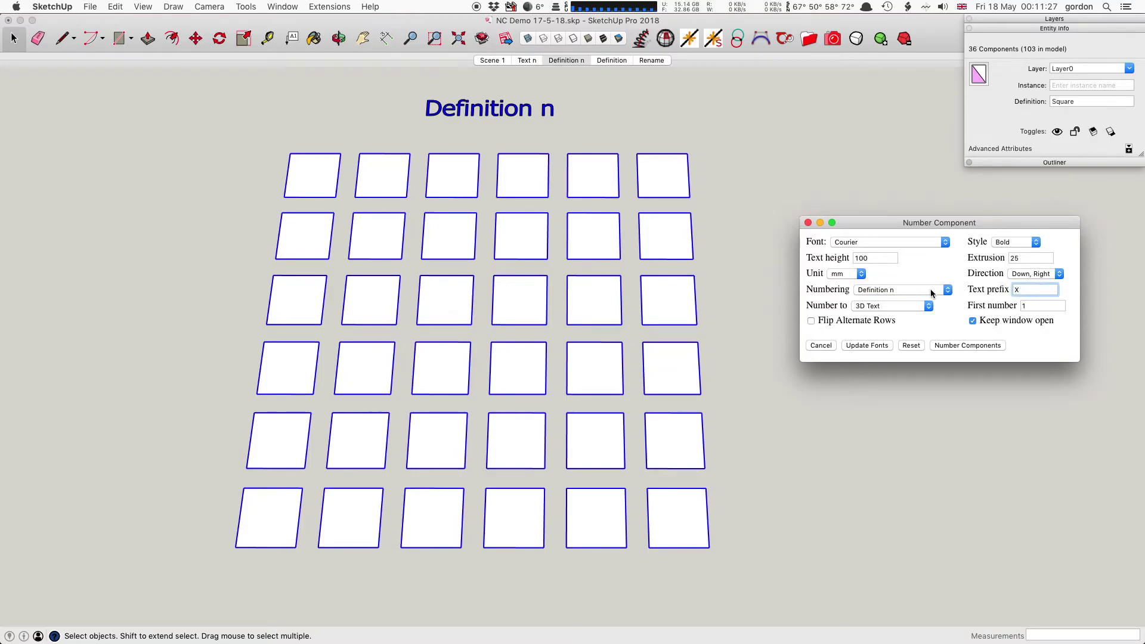
left_click(933, 293)
left_click(933, 294)
- Label the squares with 3D definition-name numbers, then redo them at text height 25
left_click(969, 347)
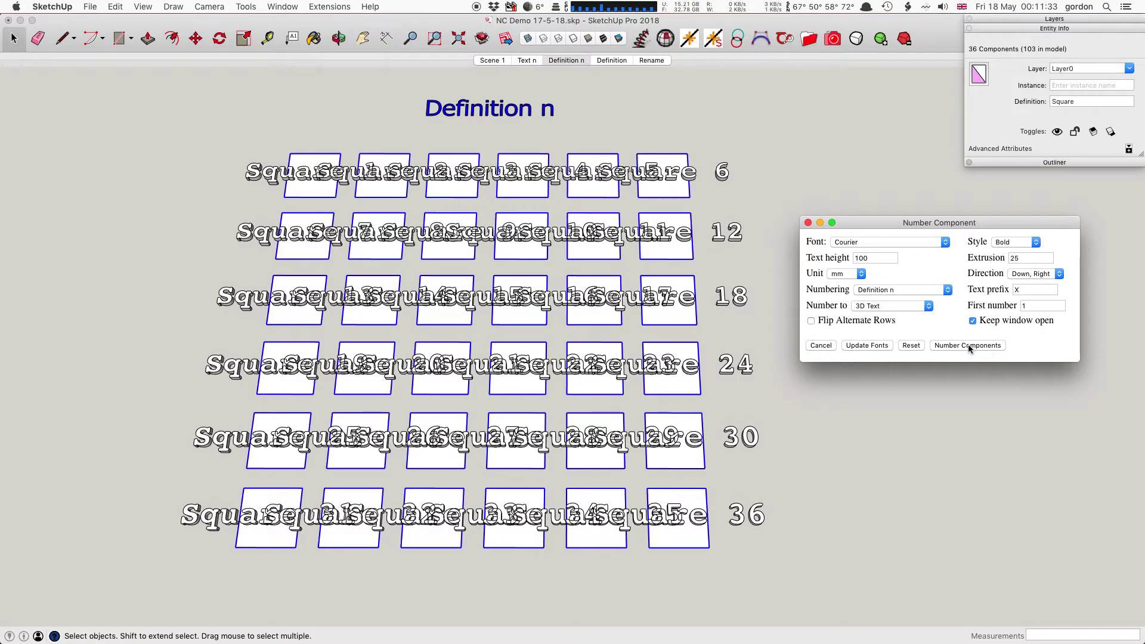
left_click(842, 257)
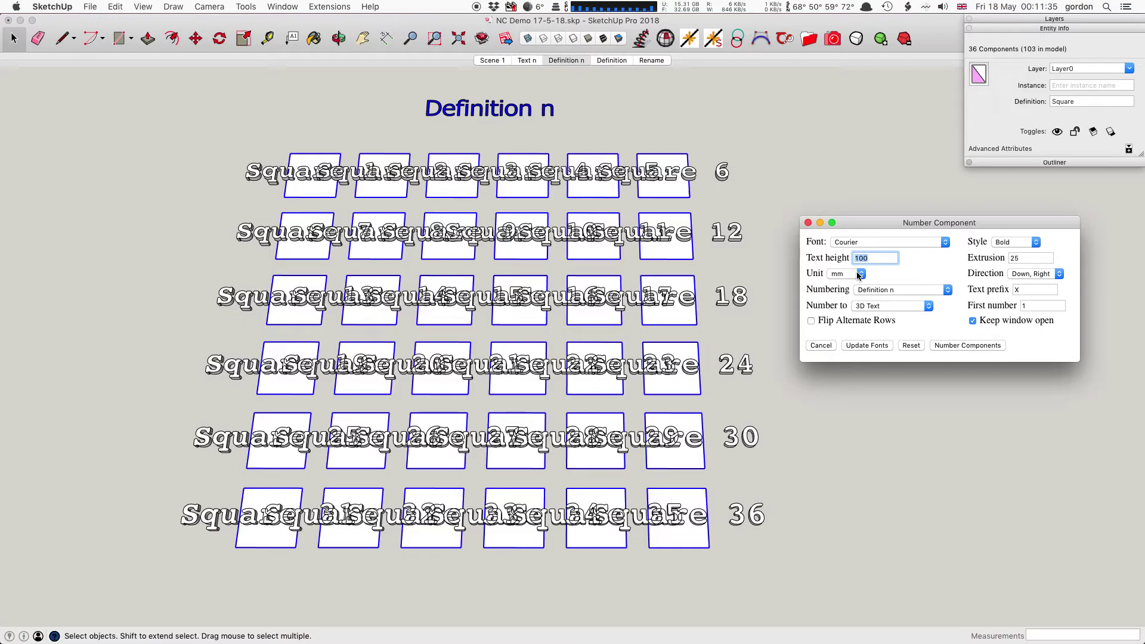
type("25")
key("Return")
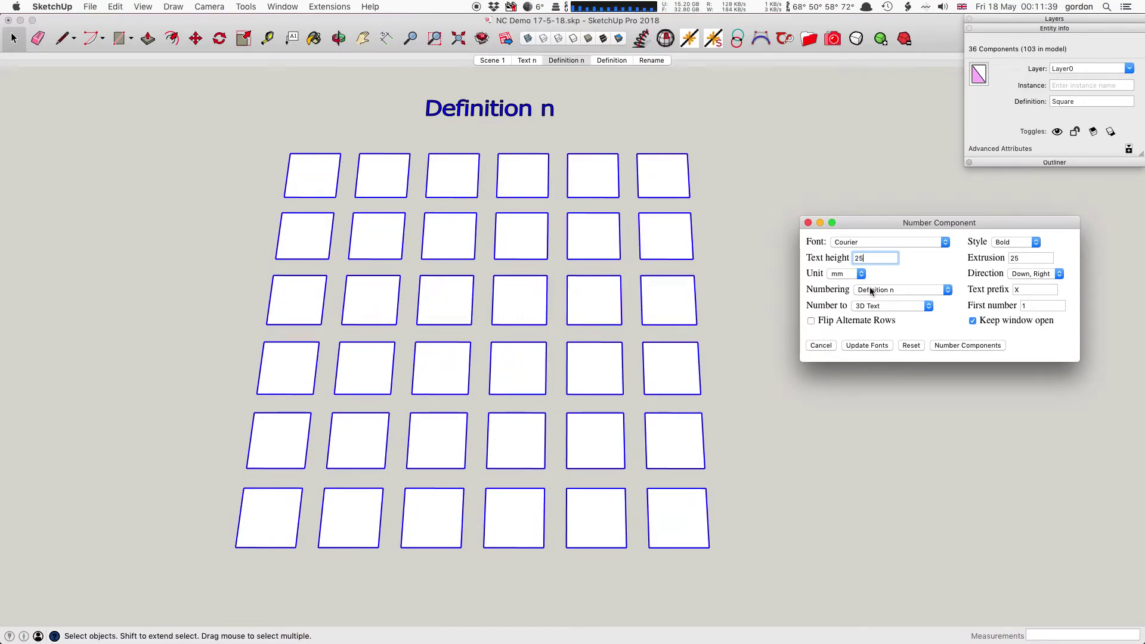
left_click(969, 348)
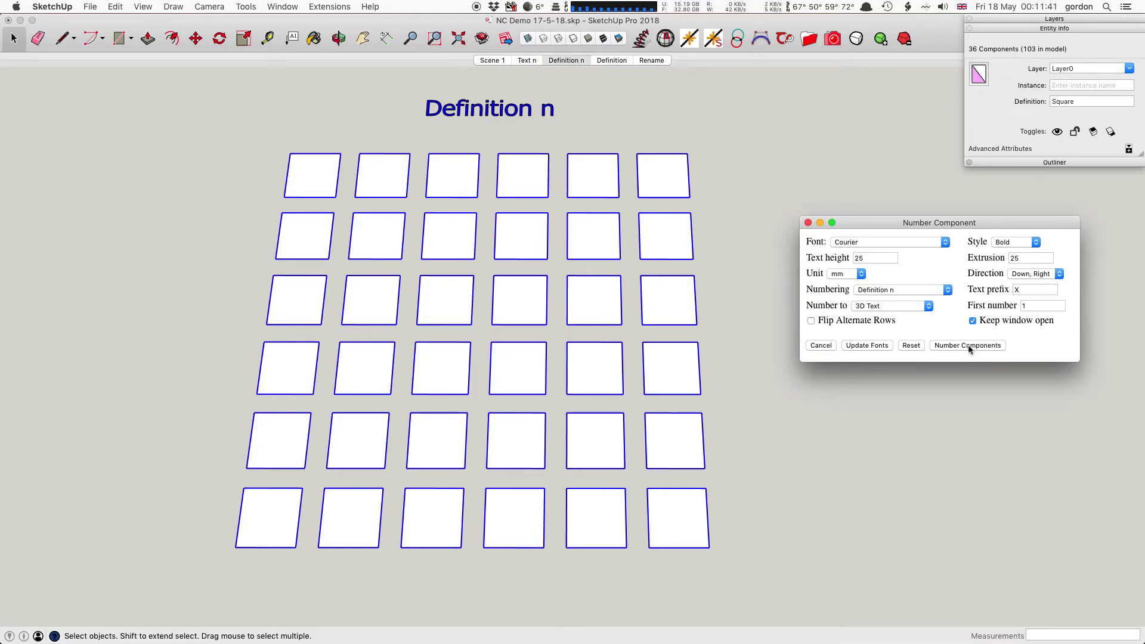
left_click(969, 348)
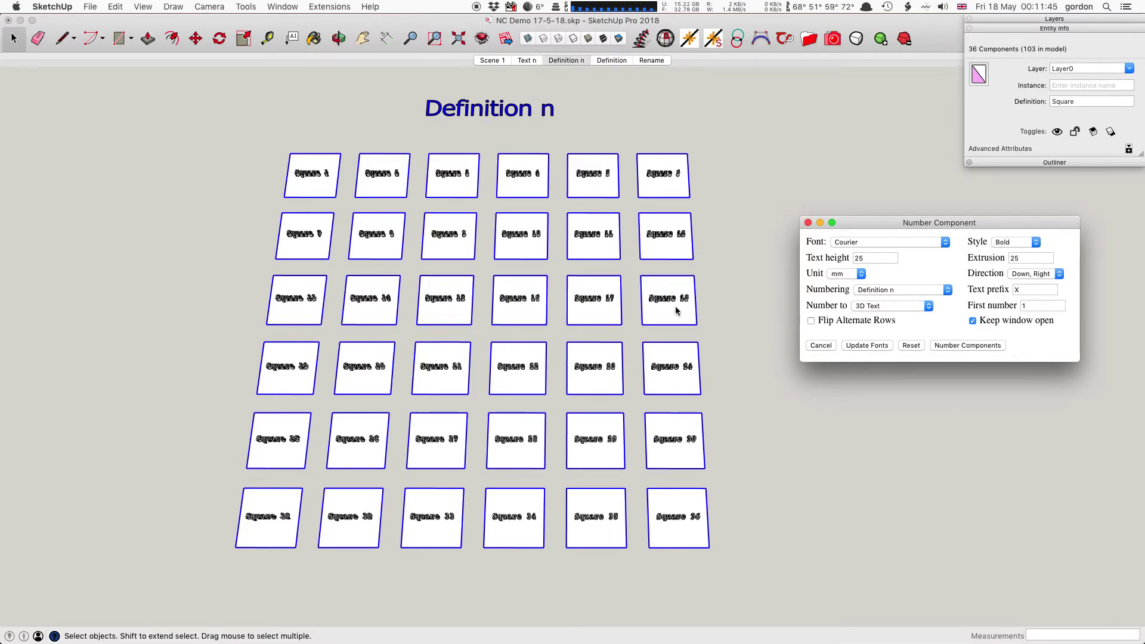
- Regenerate the Square 1–36 labels at text height 40, then undo them
scroll(675, 307, "up", 3)
scroll(675, 307, "down", 3)
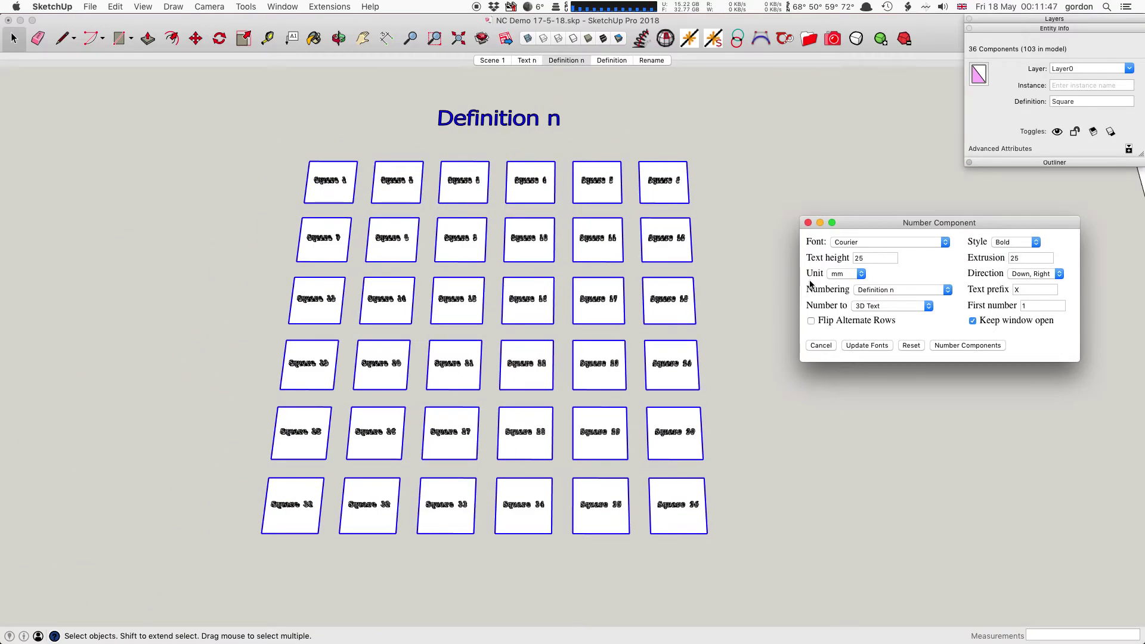
left_click_drag(870, 258, 800, 259)
type("40")
key("super+z")
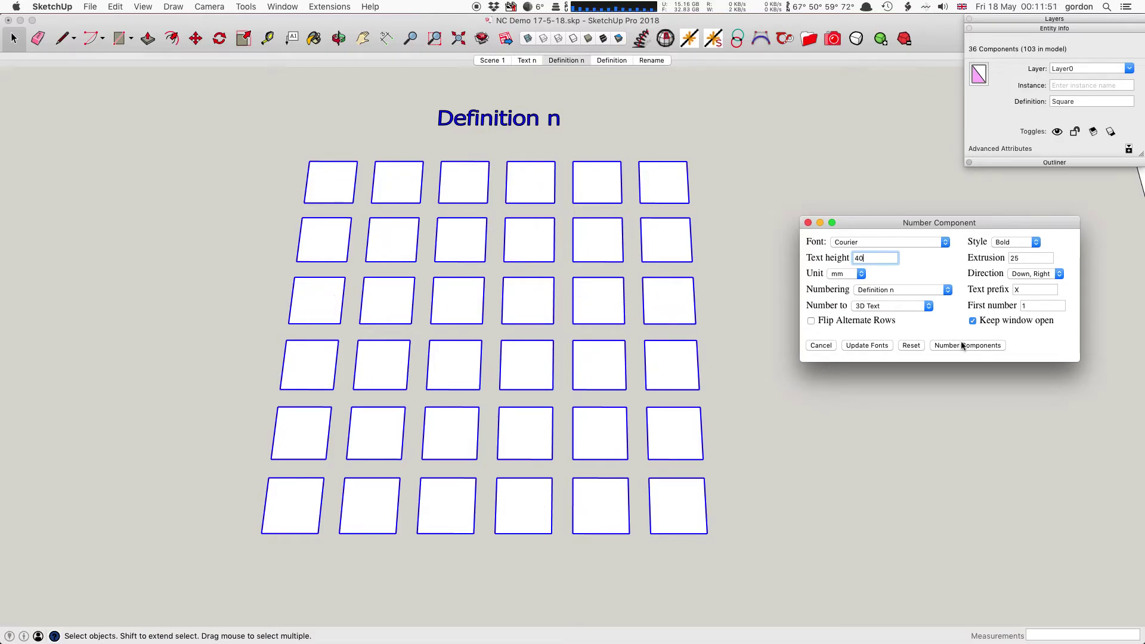
left_click(965, 347)
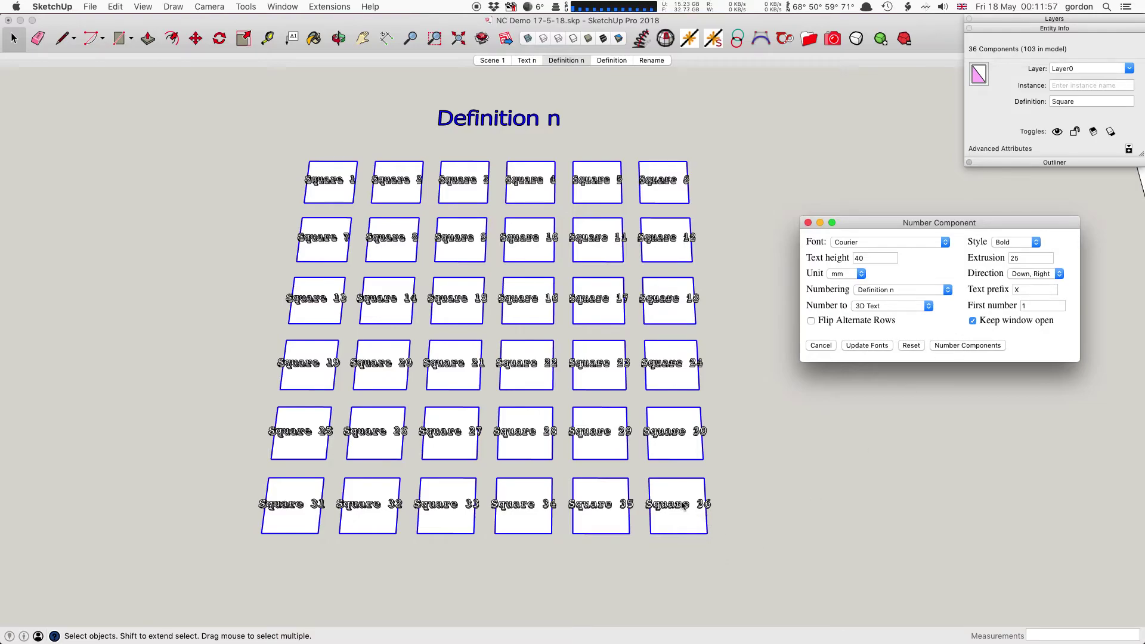
key("super+z")
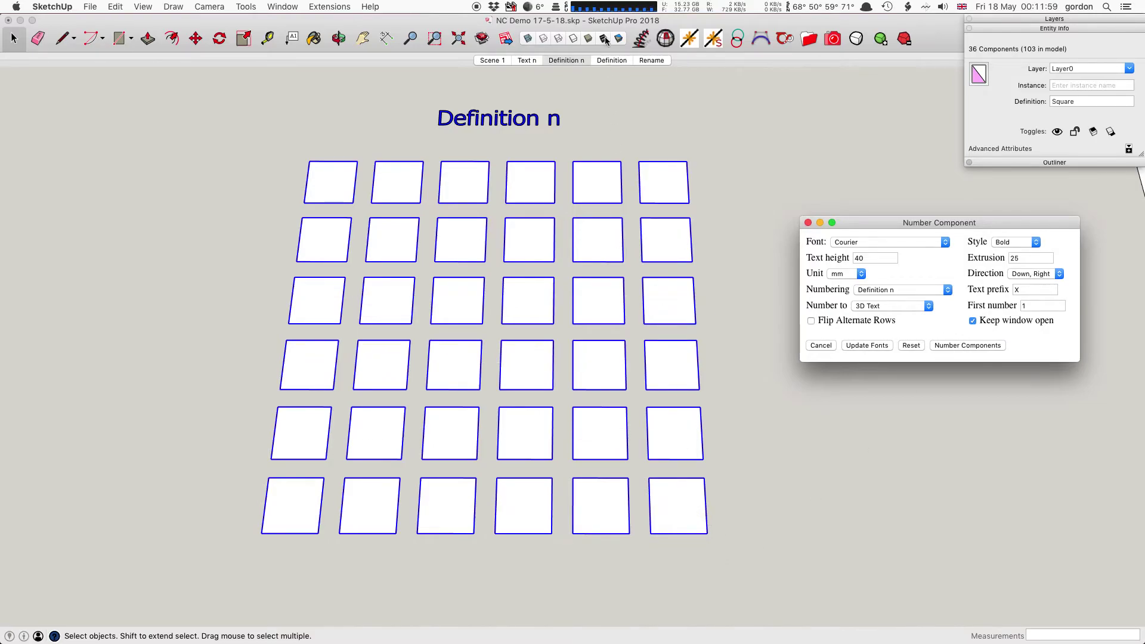
- Open the Definition scene, tilt the view, and update the scene with it
left_click(615, 60)
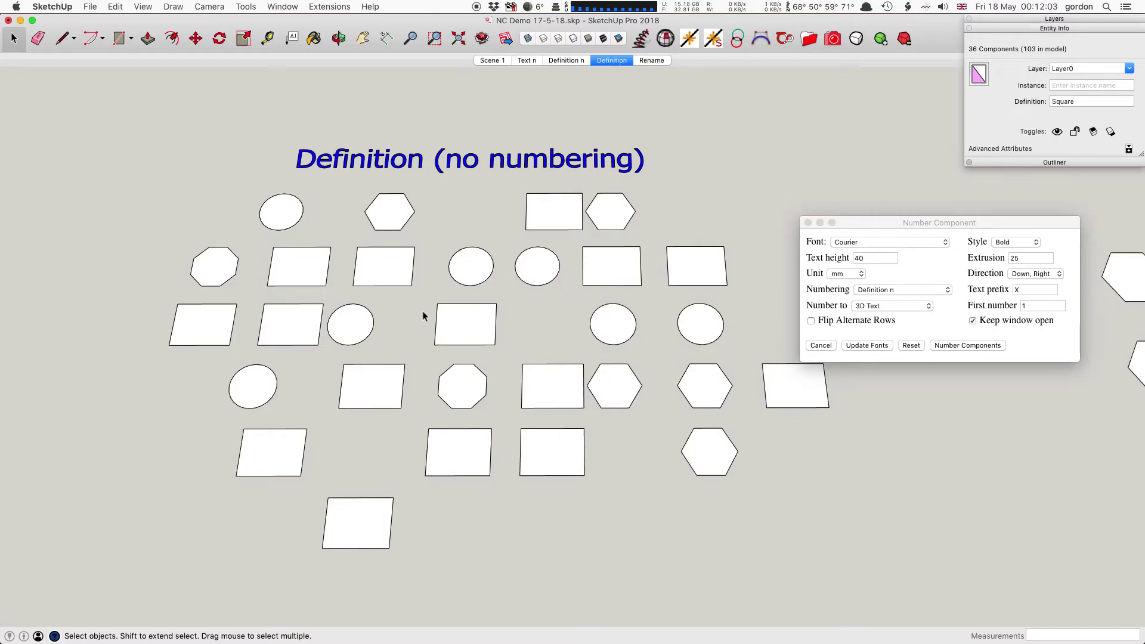
middle_click_drag(424, 312, 489, 297)
right_click(610, 62)
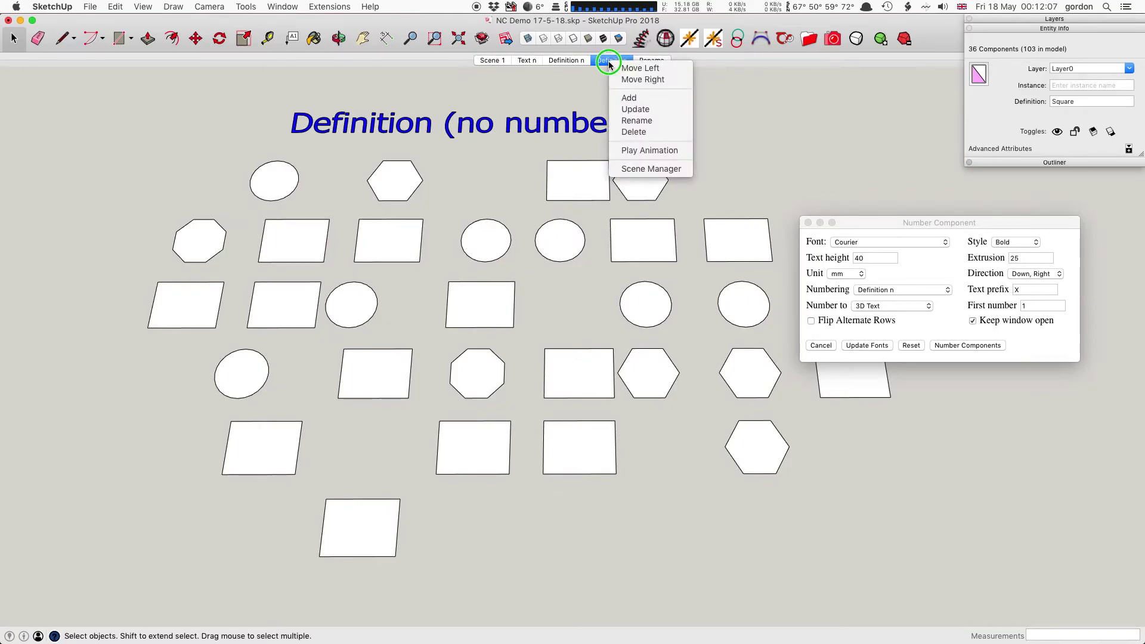
left_click(628, 108)
- Check the Hex, Rect, Circle and Oct definitions, then box-select all 29 shape components
left_click(655, 192)
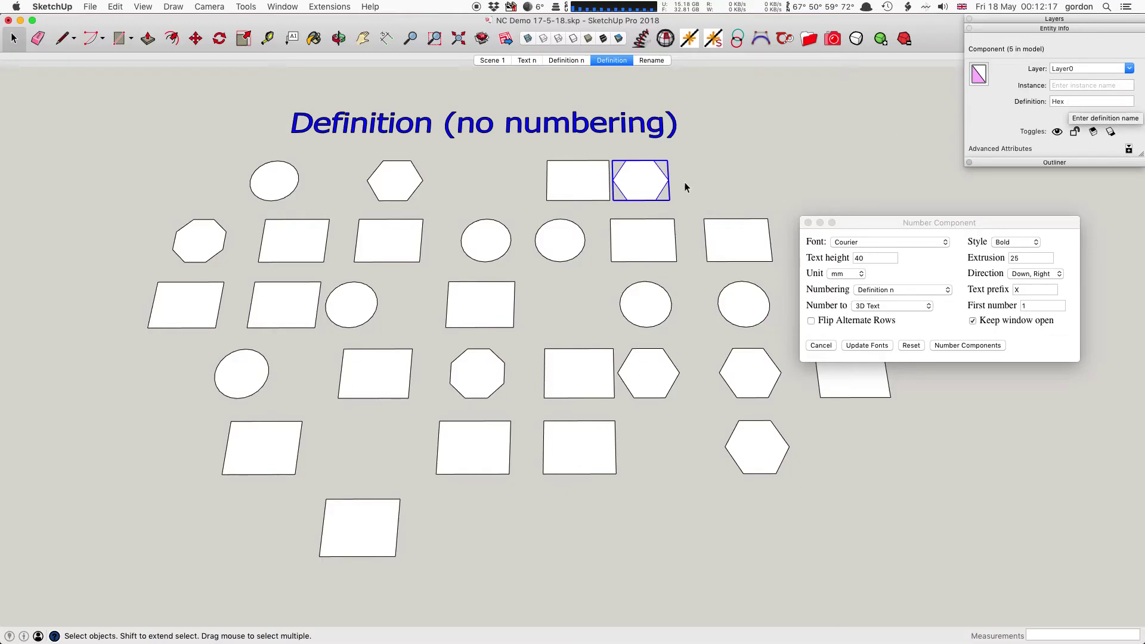
left_click(578, 184)
left_click(561, 244)
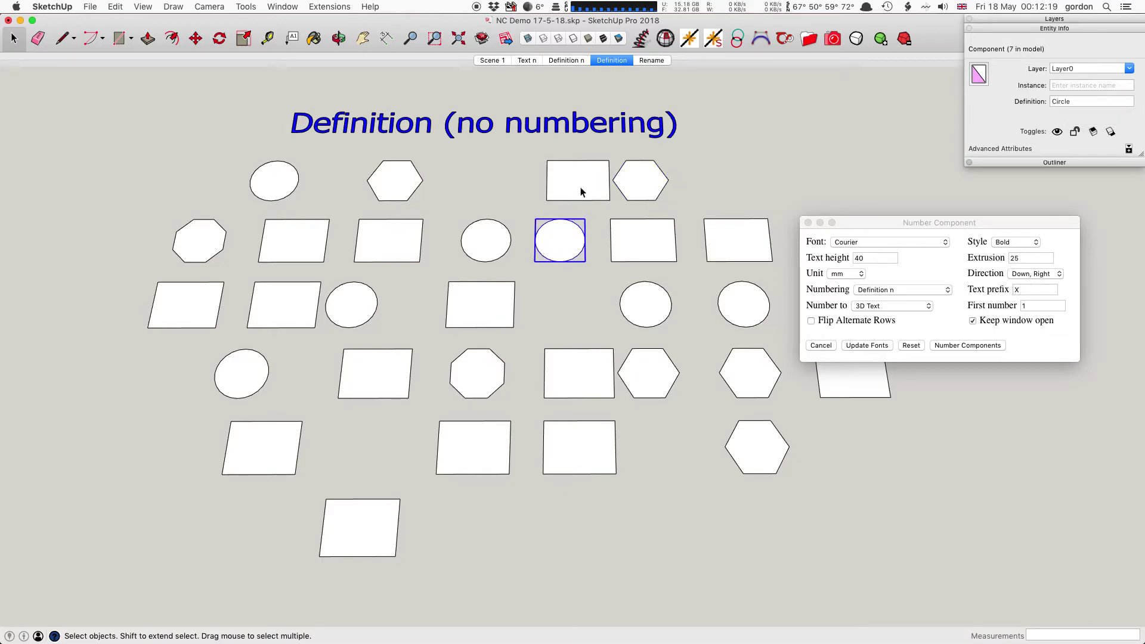
left_click(582, 192)
left_click(570, 246)
left_click(582, 407)
left_click(487, 385)
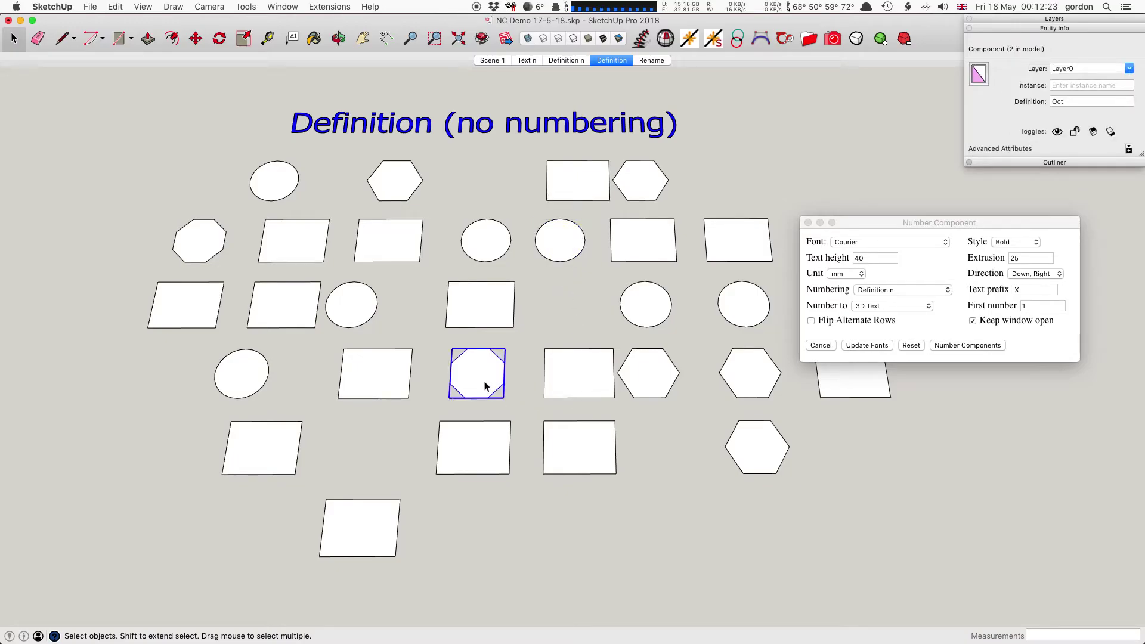
left_click(352, 305)
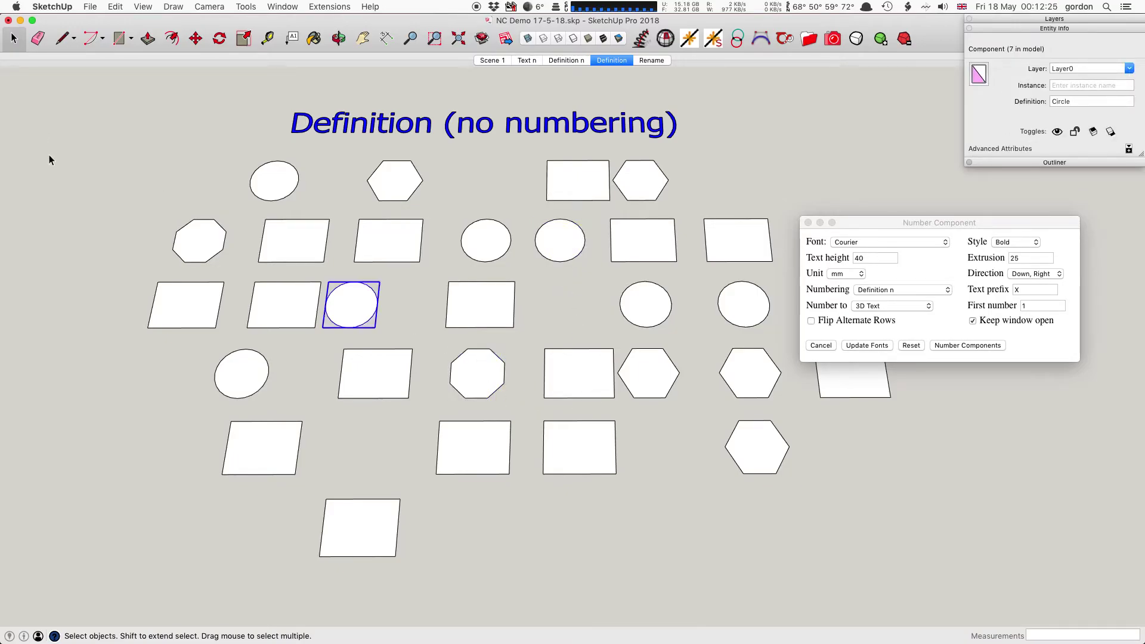
left_click_drag(57, 147, 947, 597)
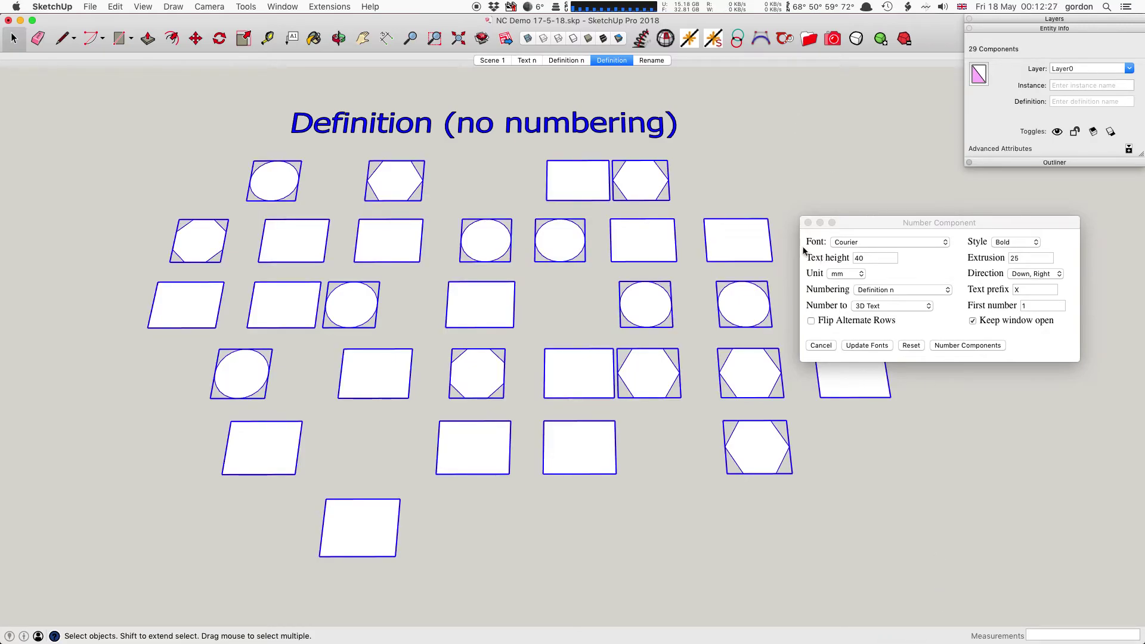
left_click_drag(971, 226, 1020, 197)
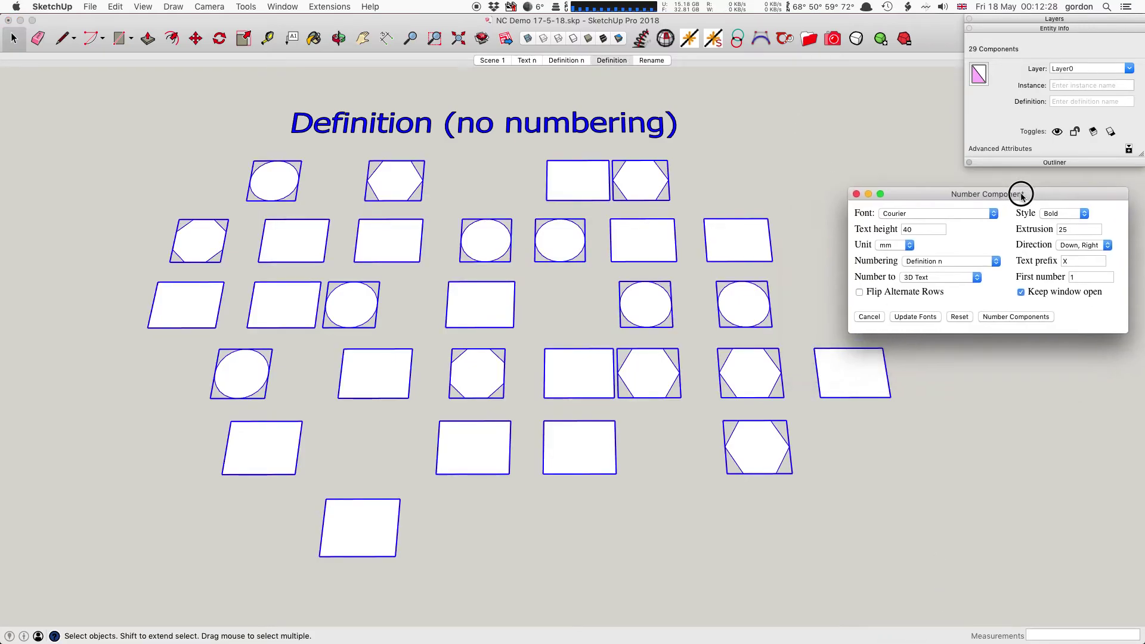
- Label the shapes with their definition names using Definition (no numbering)
left_click(936, 261)
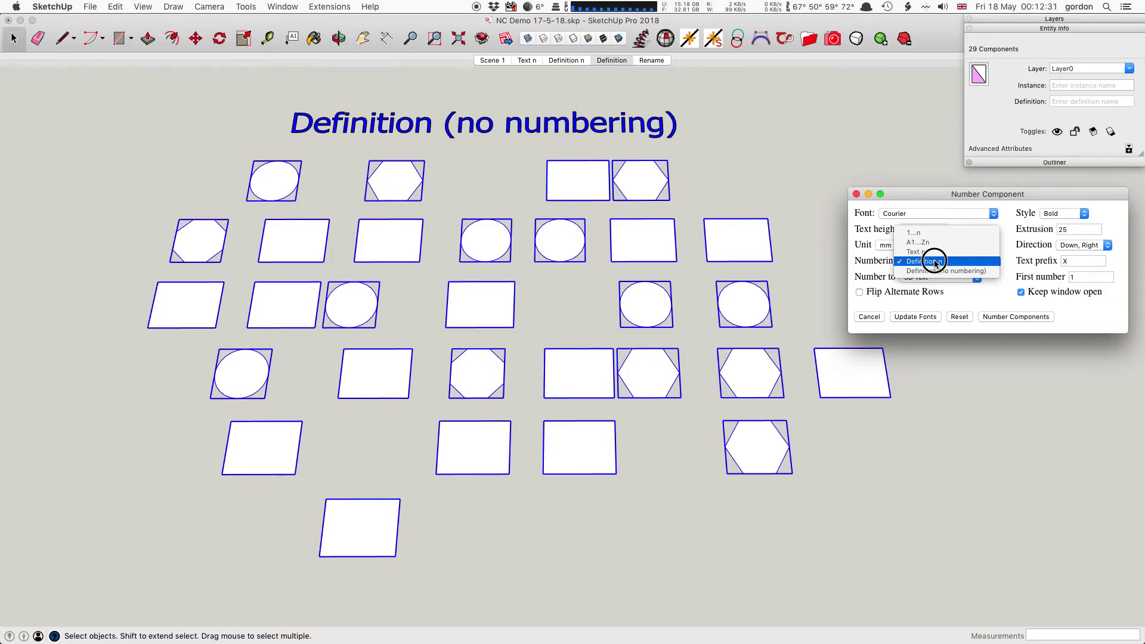
left_click(939, 271)
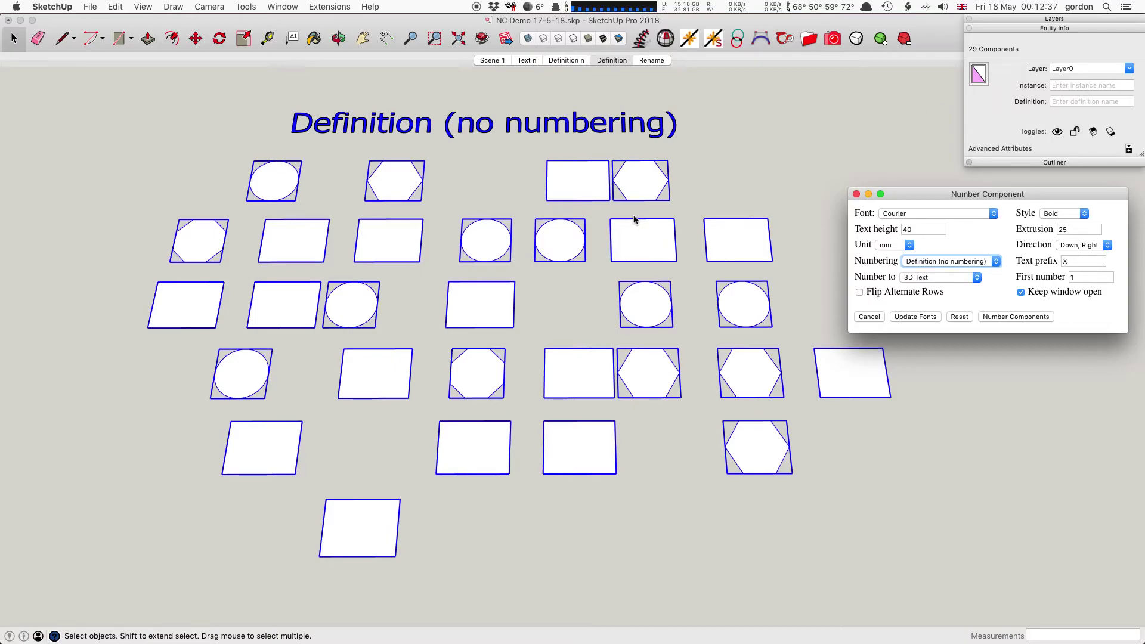
left_click(1032, 318)
- Relabel the shapes at text height 60, then undo and go to the Rename scene
left_click(904, 229)
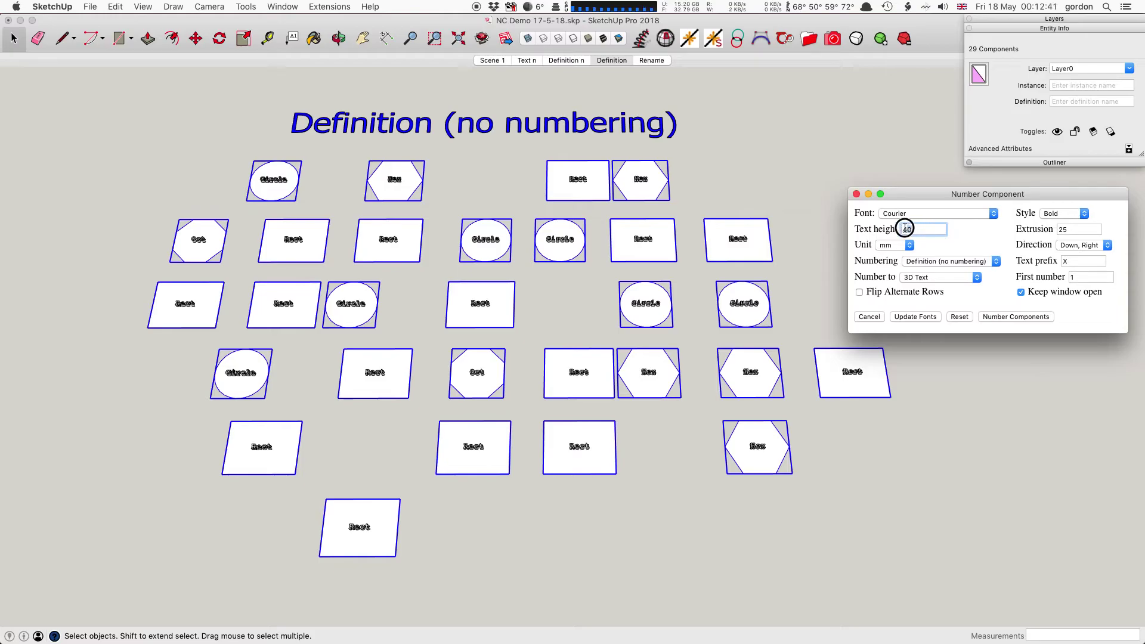
double_click(905, 228)
type("6")
left_click(1026, 319)
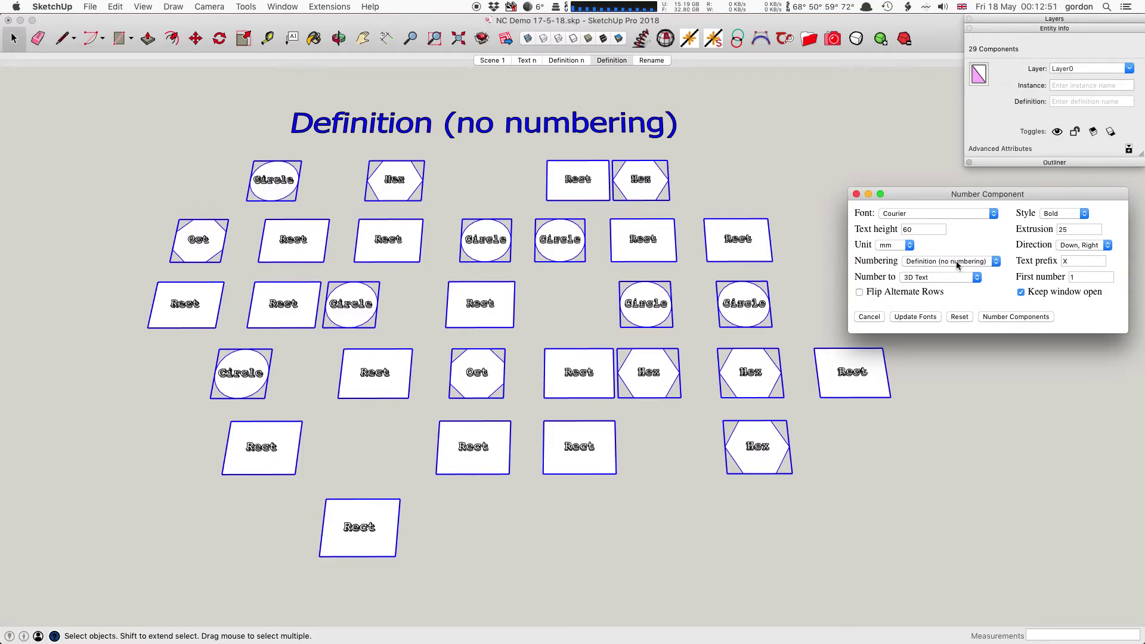
key("super+z")
left_click(652, 60)
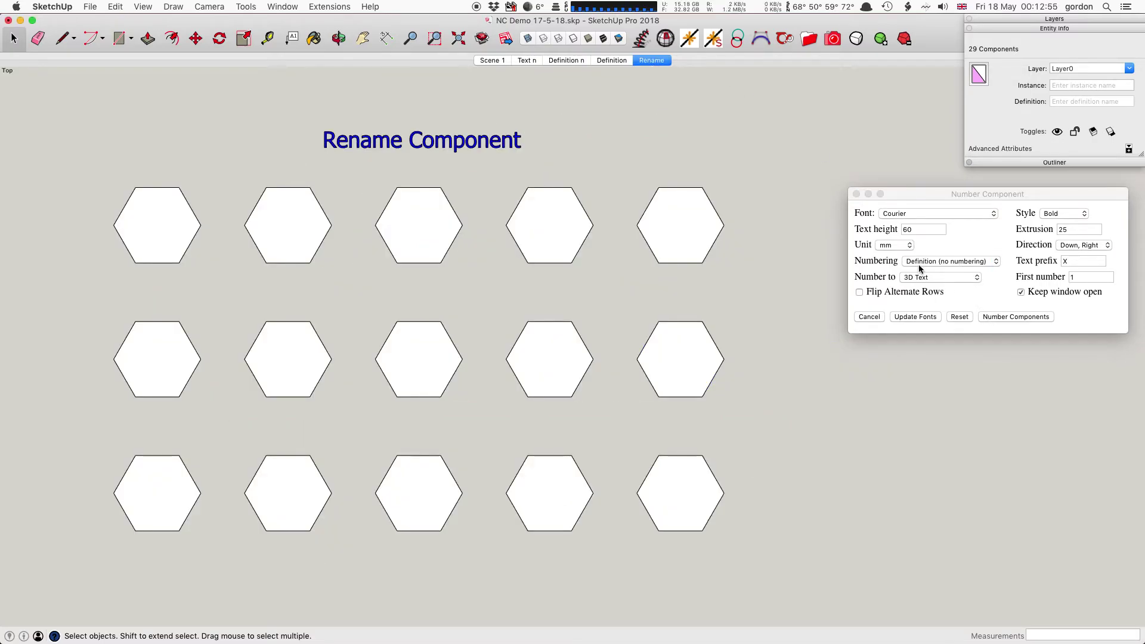
- Set the numbering scheme to Text n with text prefix Hex
left_click(948, 261)
left_click(949, 261)
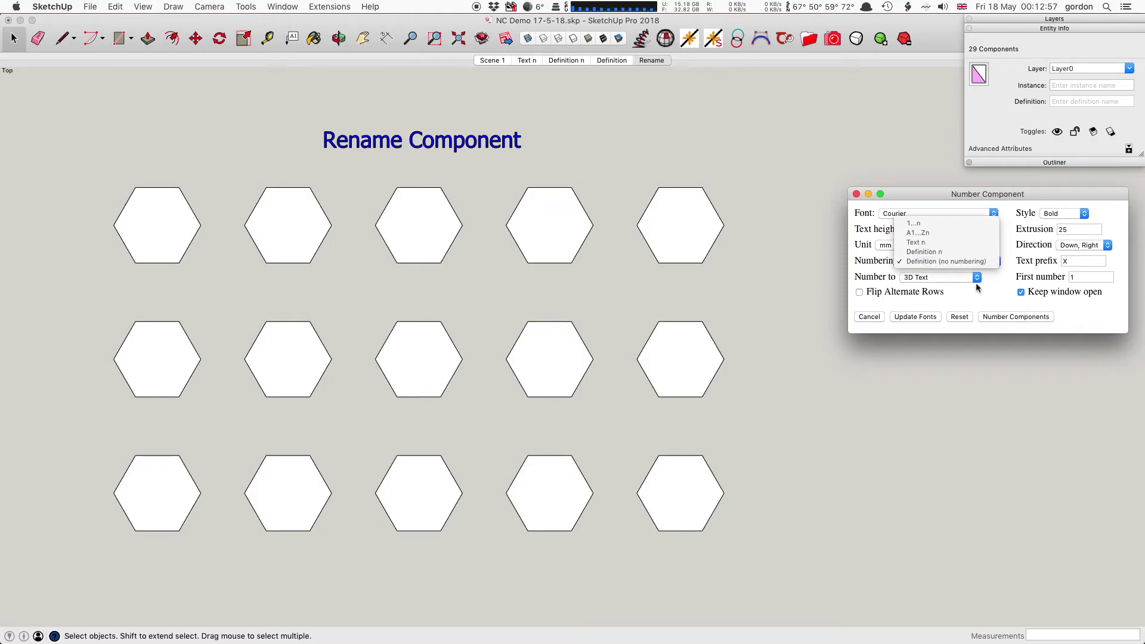
left_click(985, 310)
left_click(961, 262)
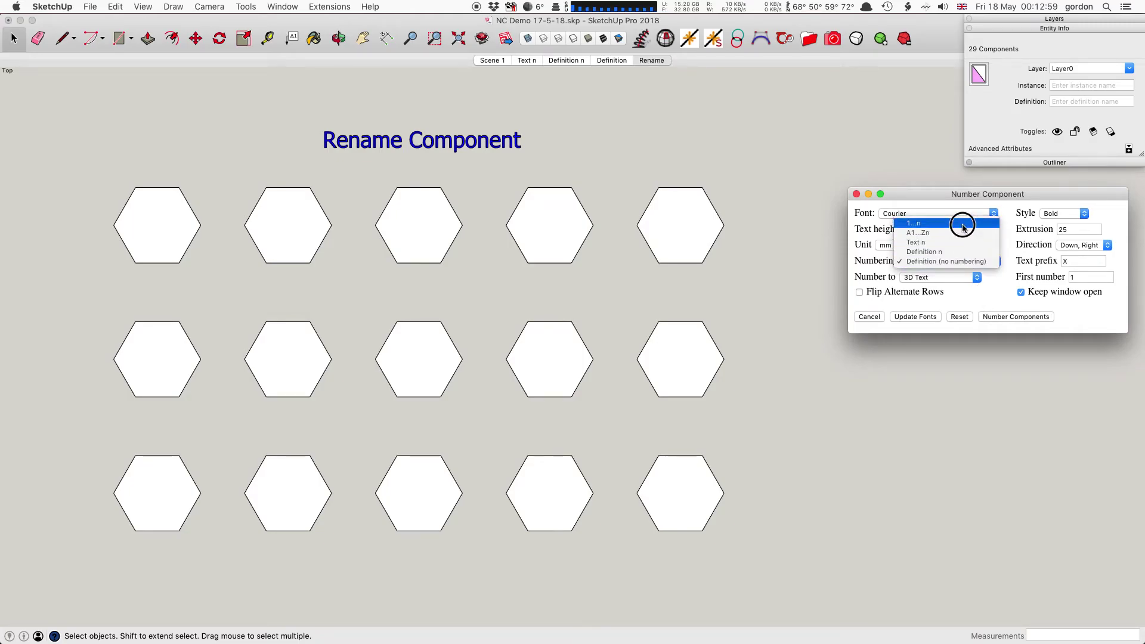
left_click(962, 224)
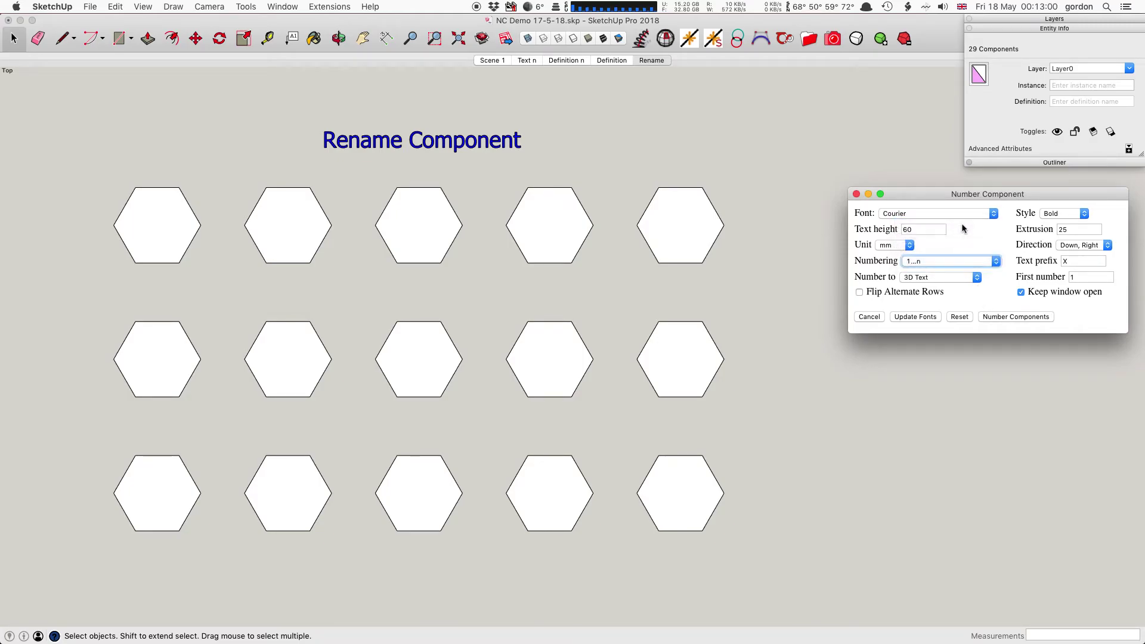
left_click(945, 262)
left_click(947, 273)
left_click(1071, 260)
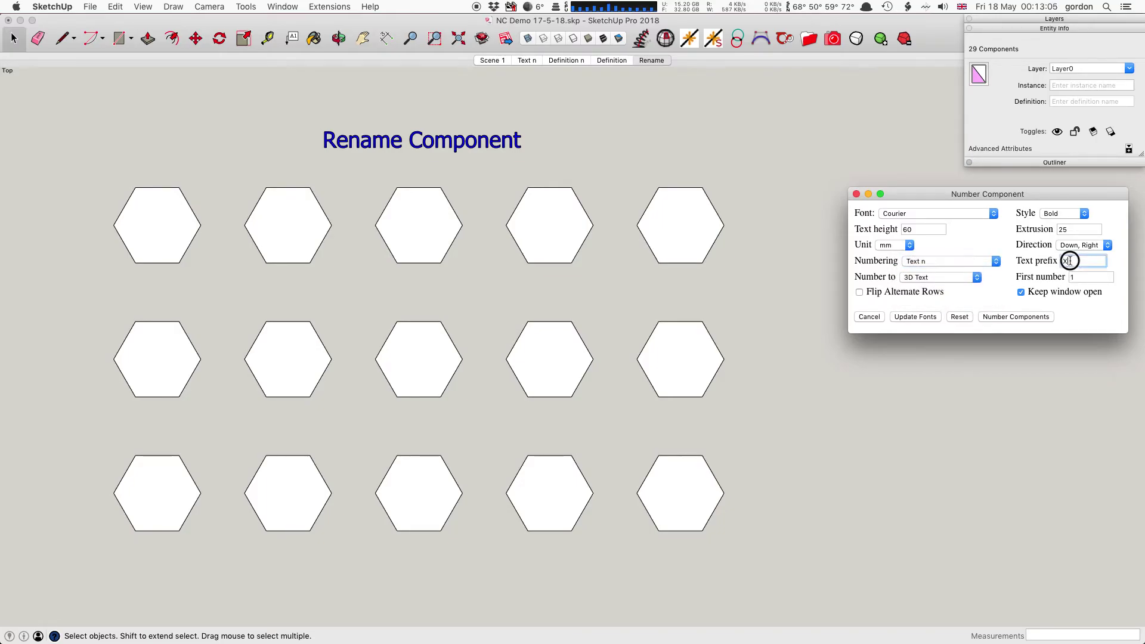
double_click(1070, 261)
type("He")
- Label the 15 selected hexagons Hex 1 to Hex 15, then undo the labels
left_click_drag(54, 177, 740, 560)
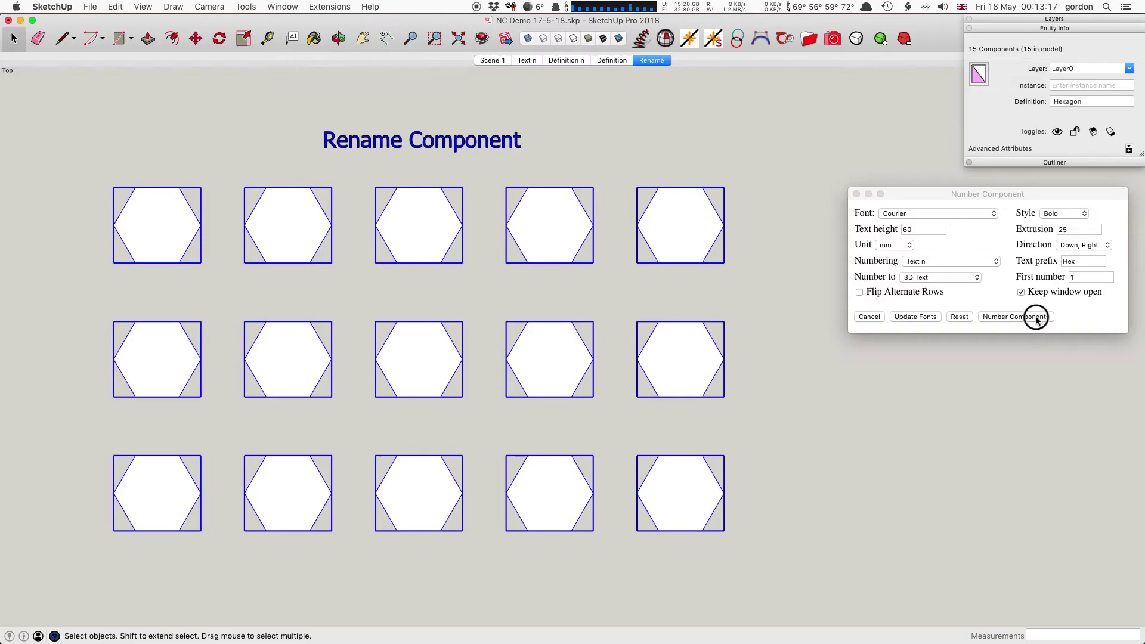
left_click(1038, 320)
left_click(1038, 319)
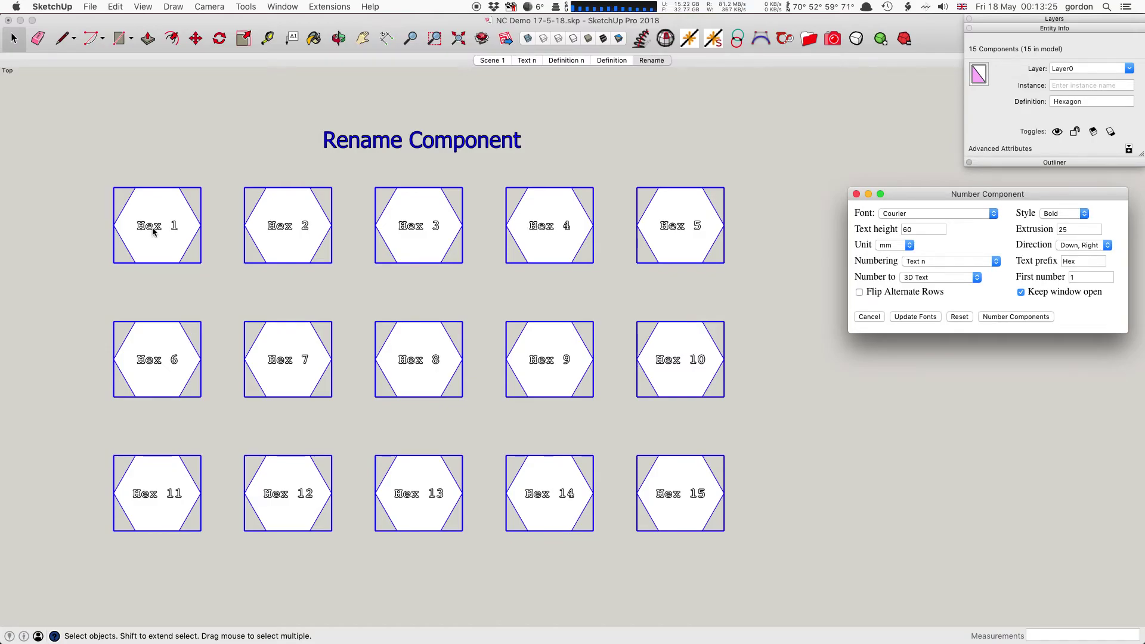
left_click(799, 291)
key("Page_Down")
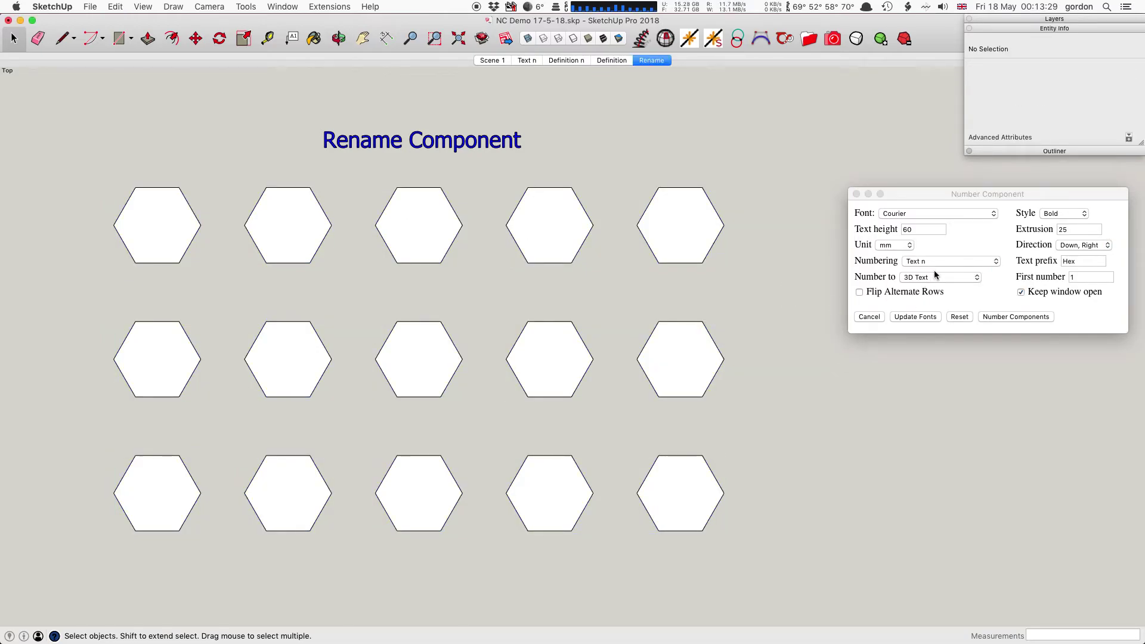
- Set the numbering target to Rename Component and dismiss the no-selection warning
left_click(935, 275)
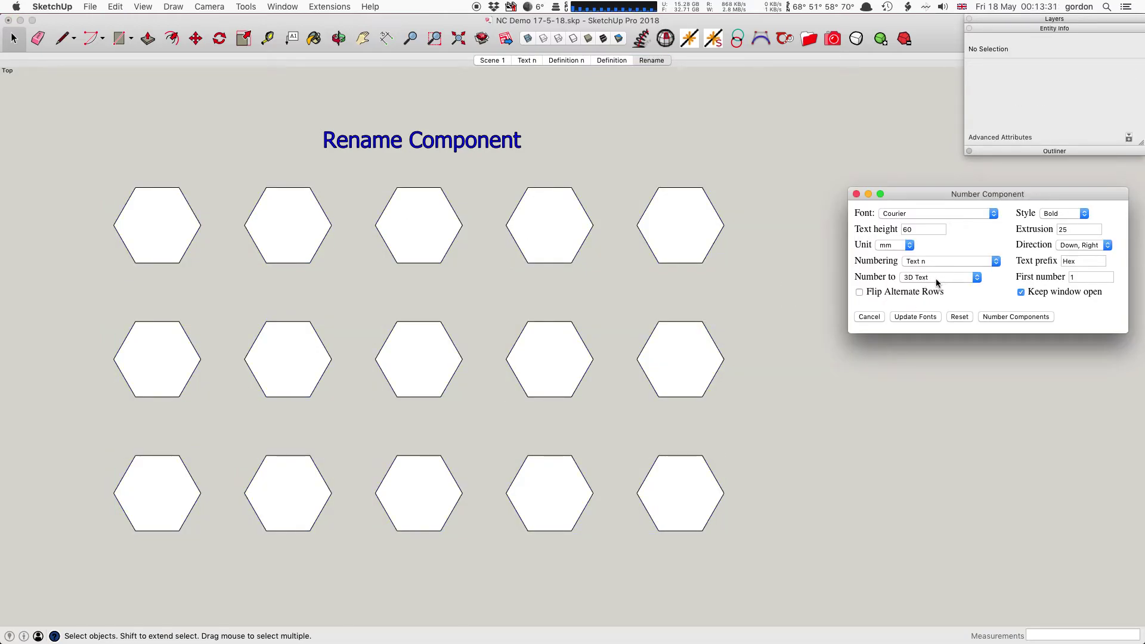
left_click(936, 278)
left_click(942, 291)
left_click(1018, 317)
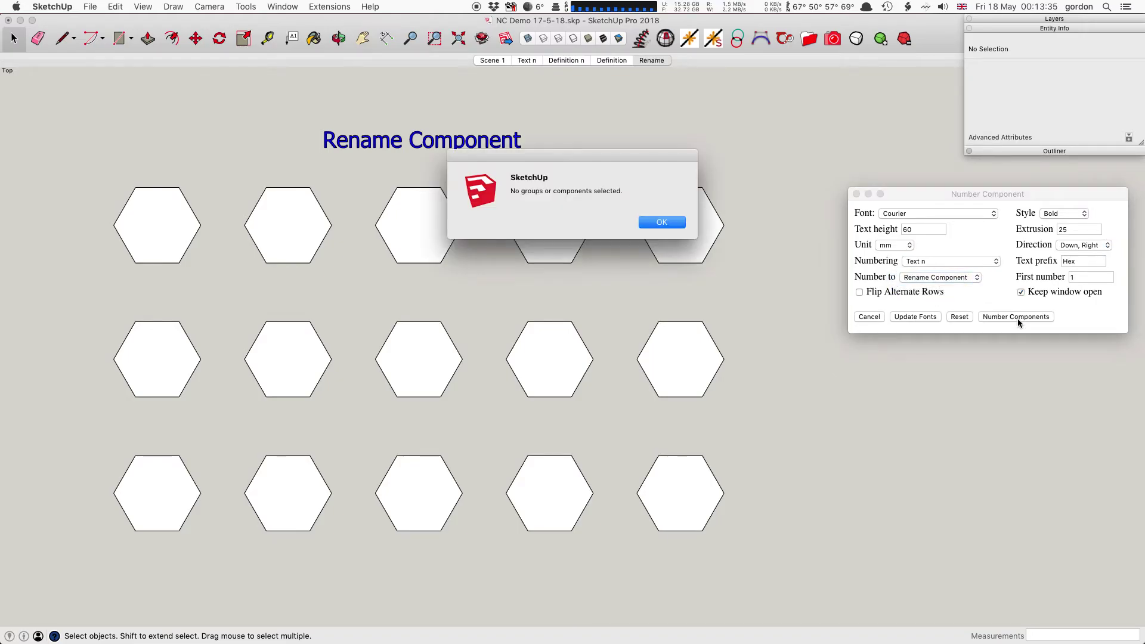
left_click(653, 223)
- Rename all 15 selected hexagon instances Hex 1 to Hex 15
left_click_drag(62, 179, 813, 596)
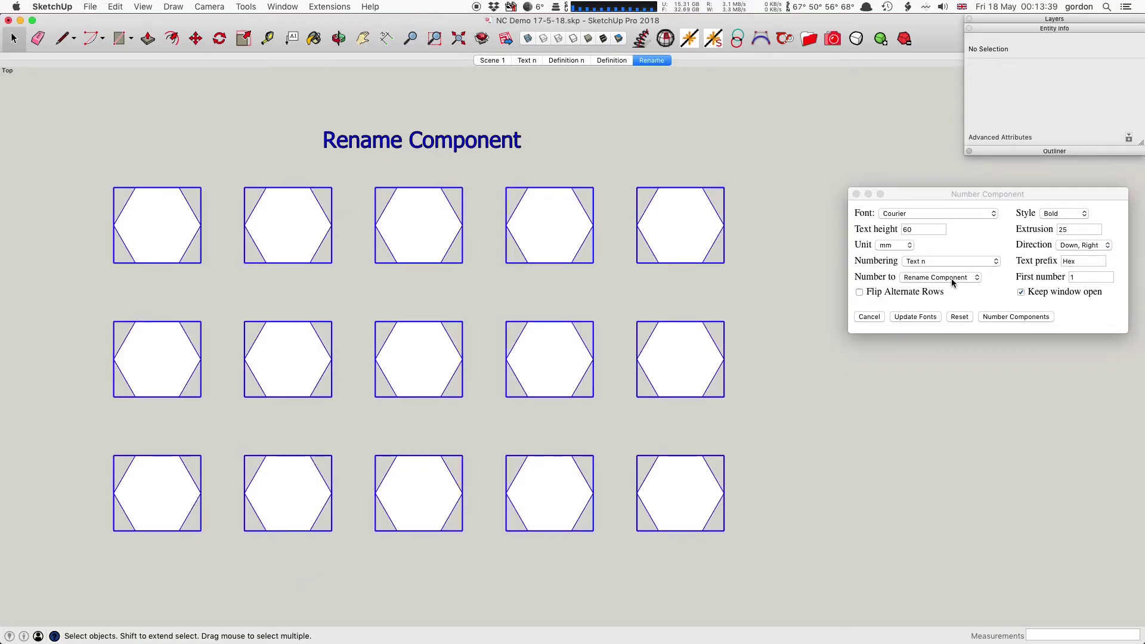
left_click(1036, 320)
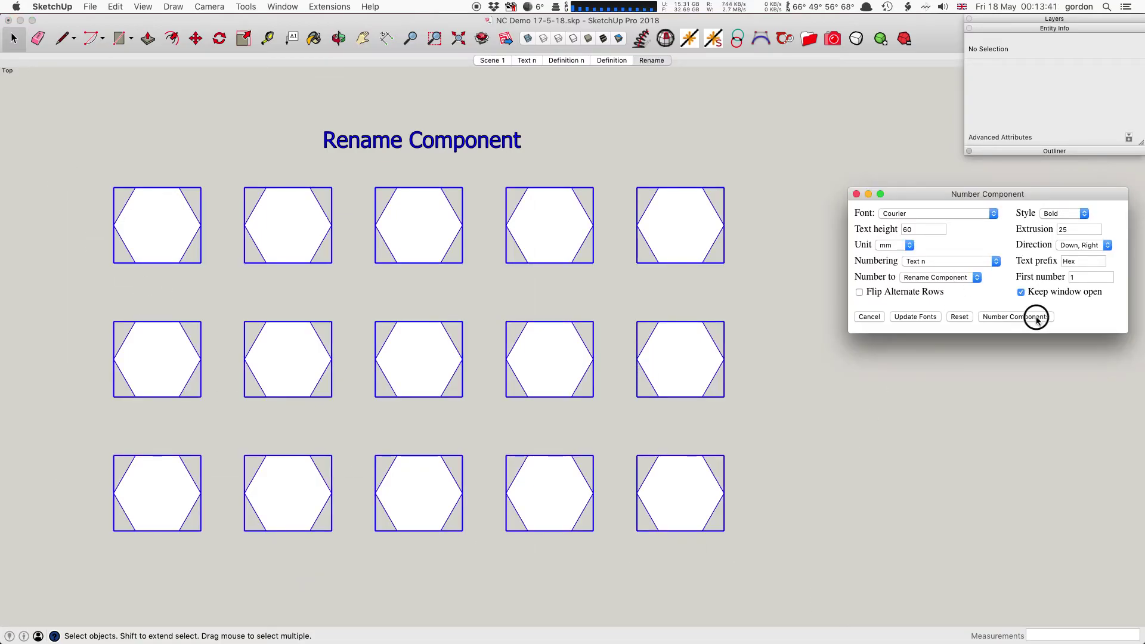
left_click(1038, 317)
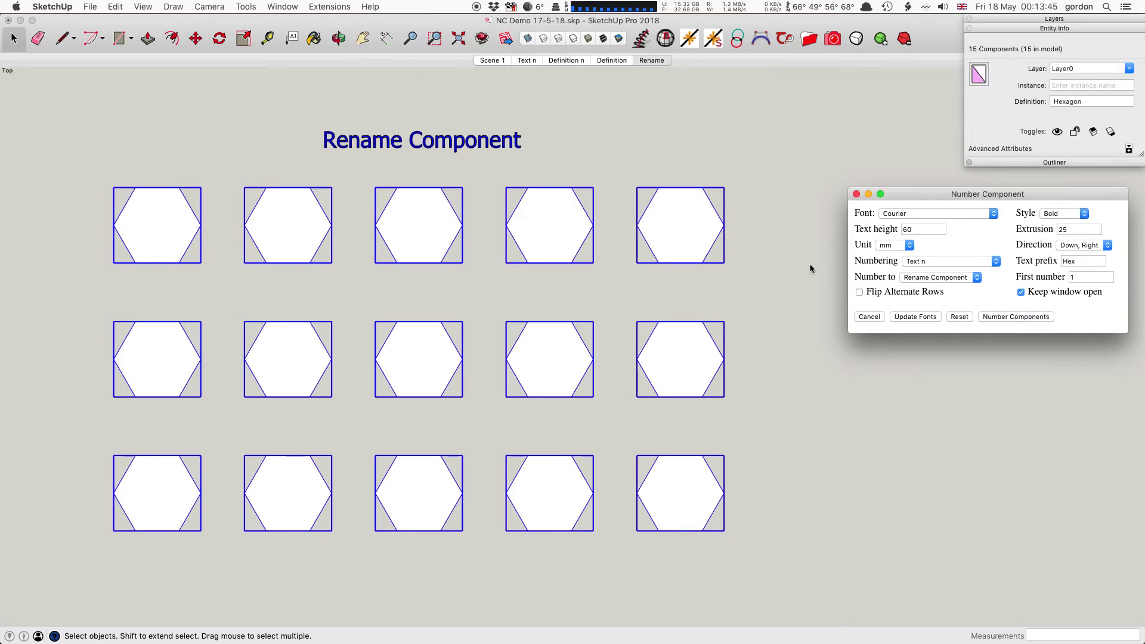
left_click(764, 281)
- Verify several hexagons' instance names in Entity Info and send the model to LayOut
left_click(680, 231)
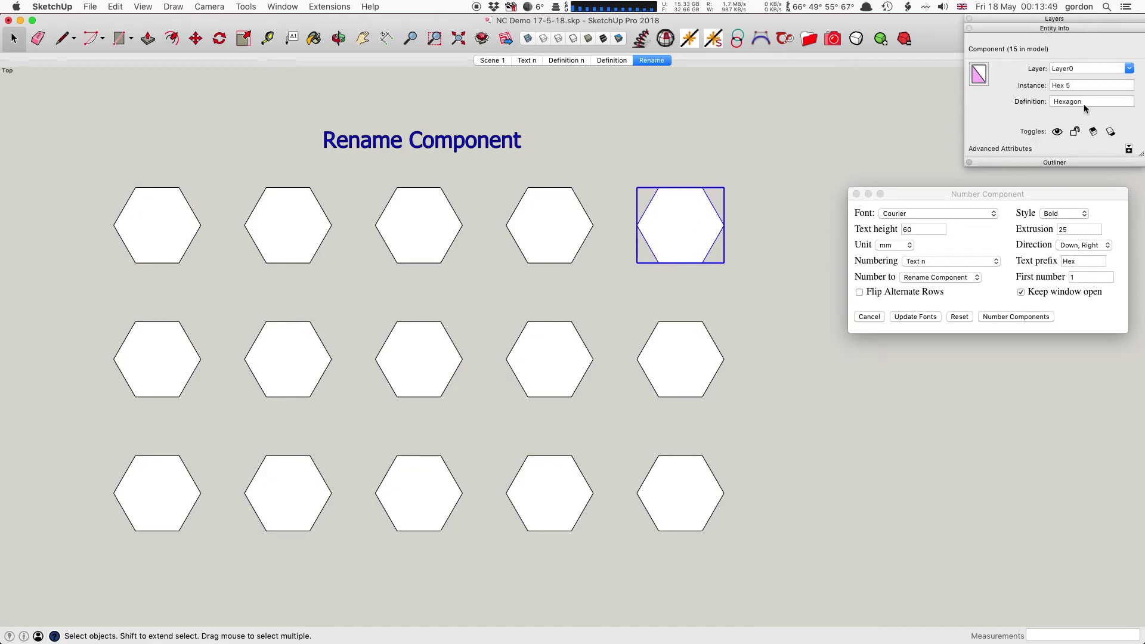
left_click(543, 225)
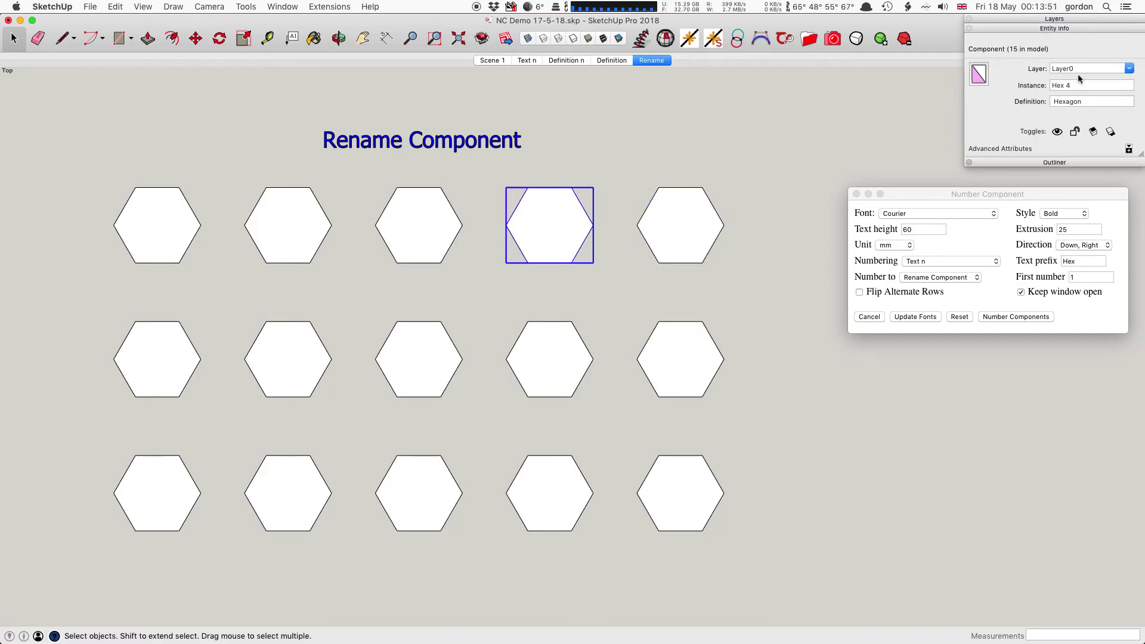
left_click(432, 243)
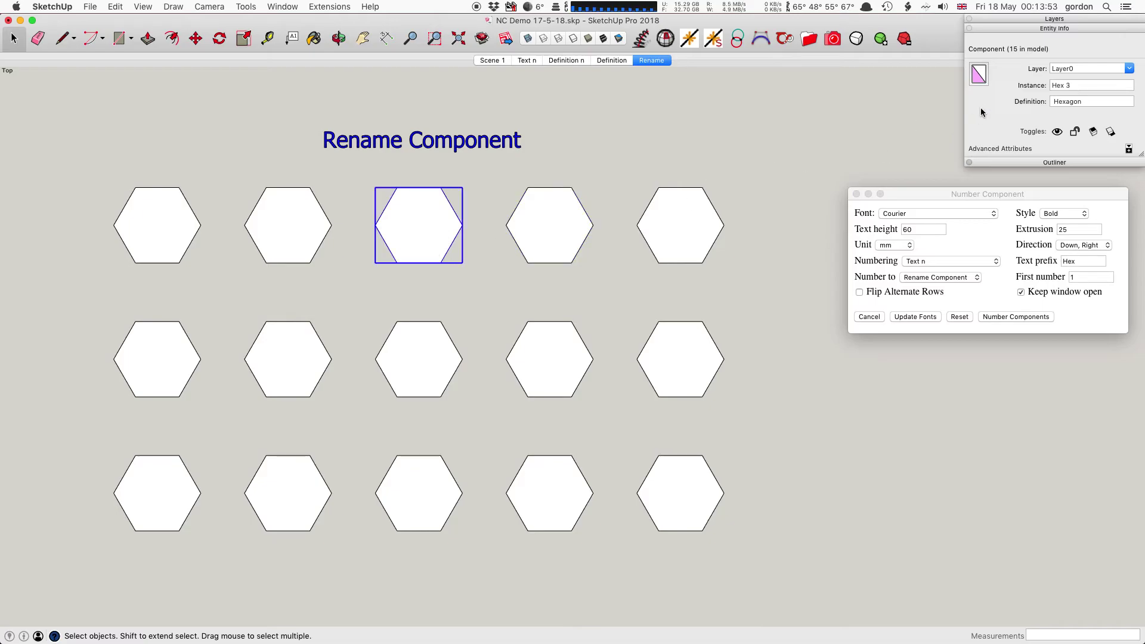
left_click(296, 214)
left_click(292, 182)
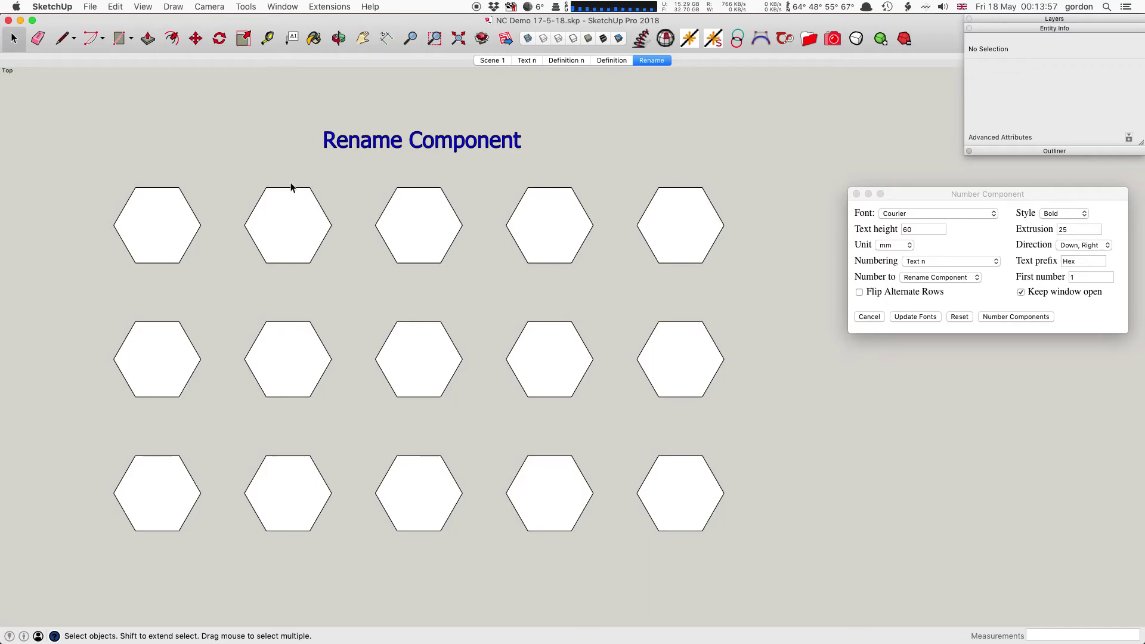
left_click(506, 40)
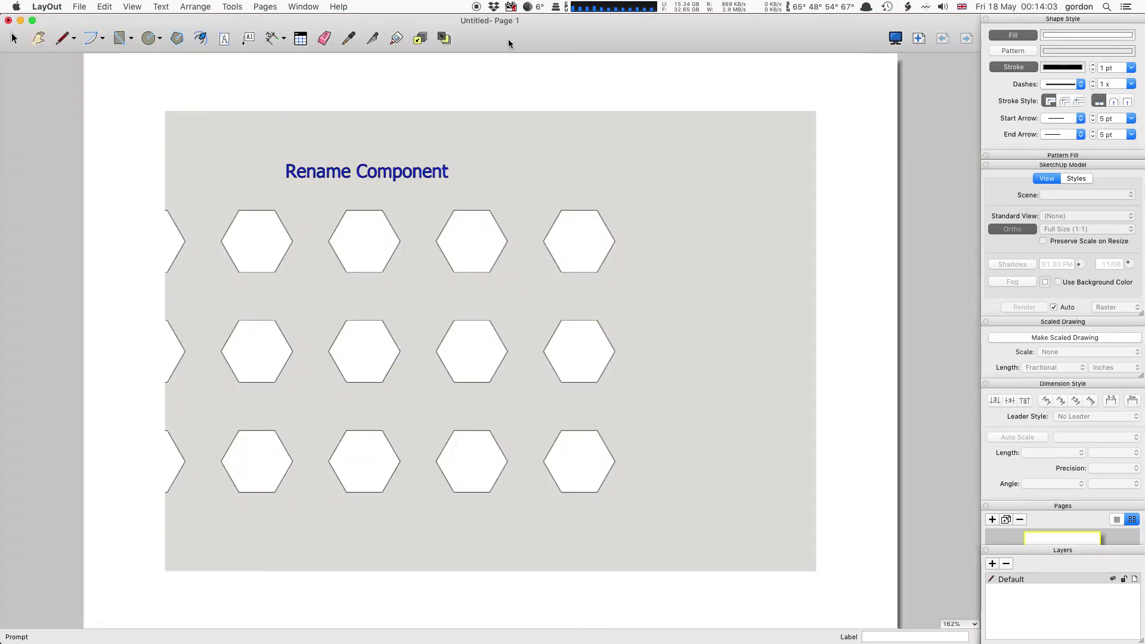
- Add a LayOut label to the second hexagon showing its instance name Hex 2
left_click(460, 291)
double_click(460, 291)
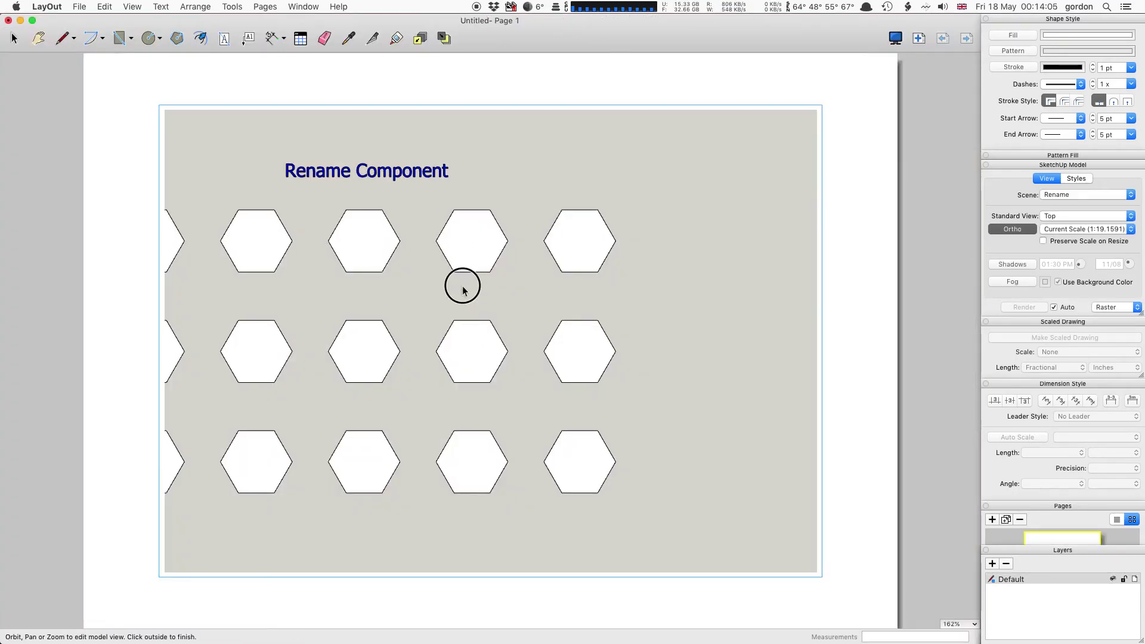
key("Escape")
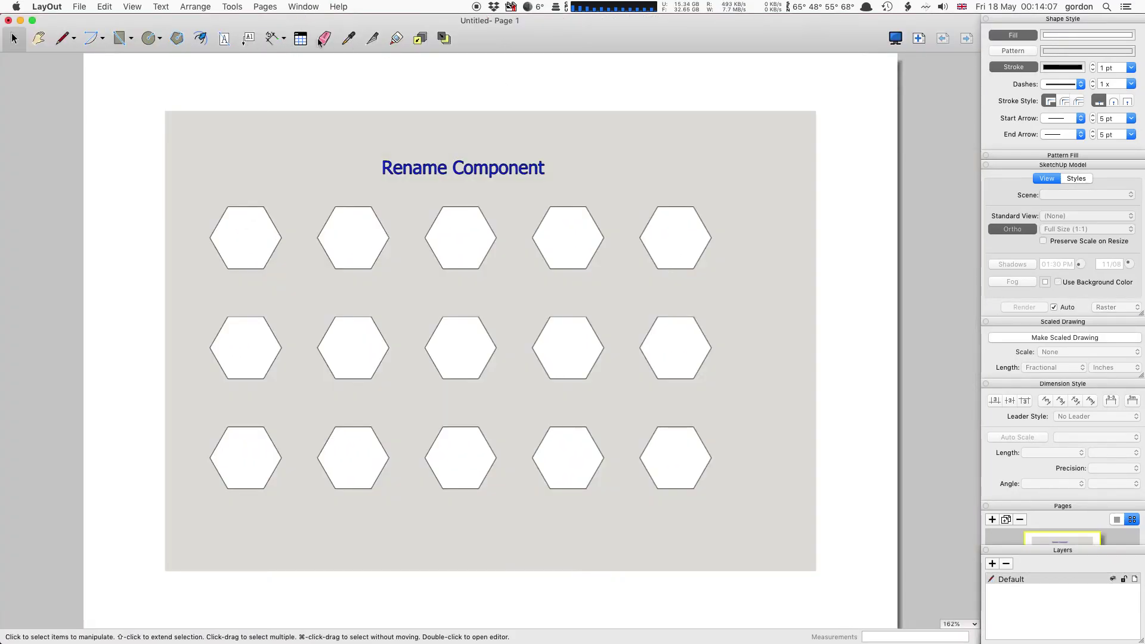
left_click(248, 39)
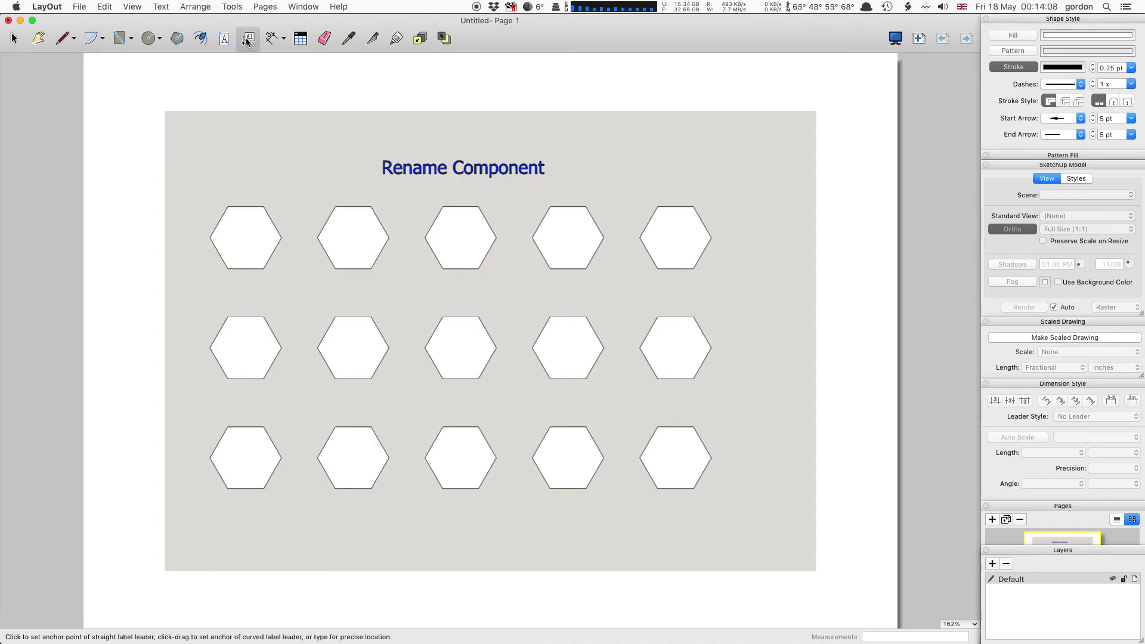
left_click(370, 248)
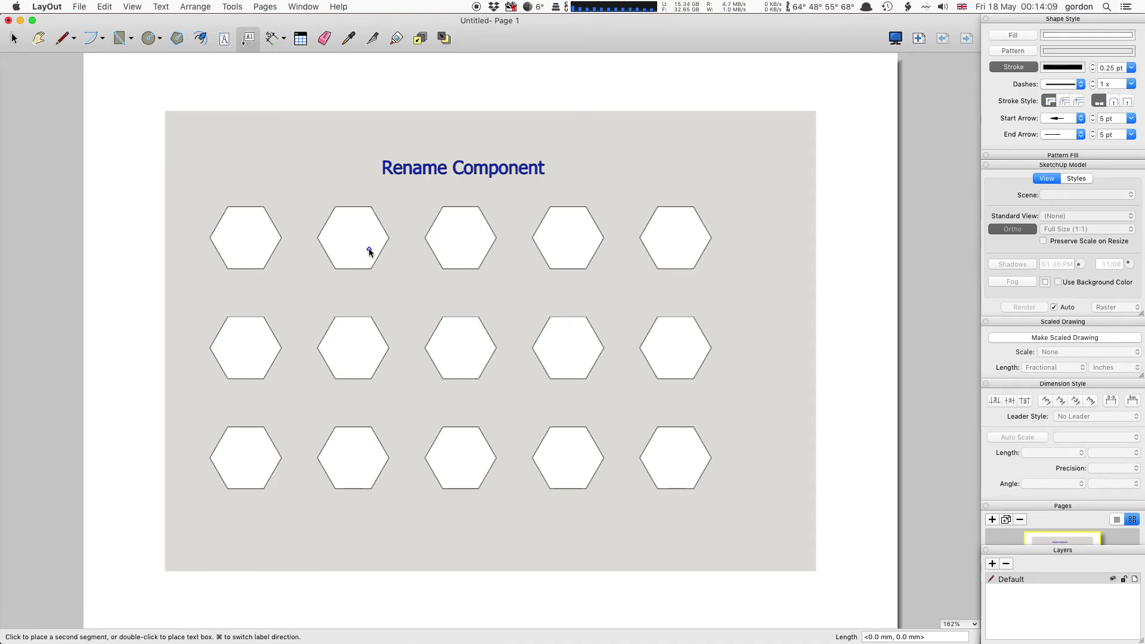
double_click(367, 184)
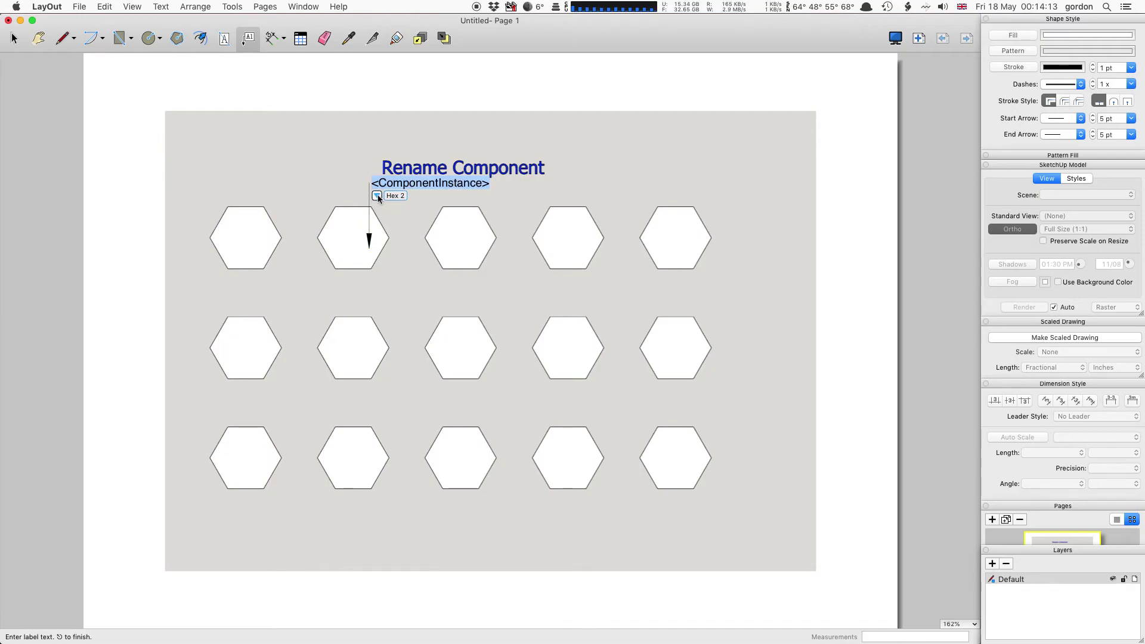
left_click(376, 195)
left_click(511, 221)
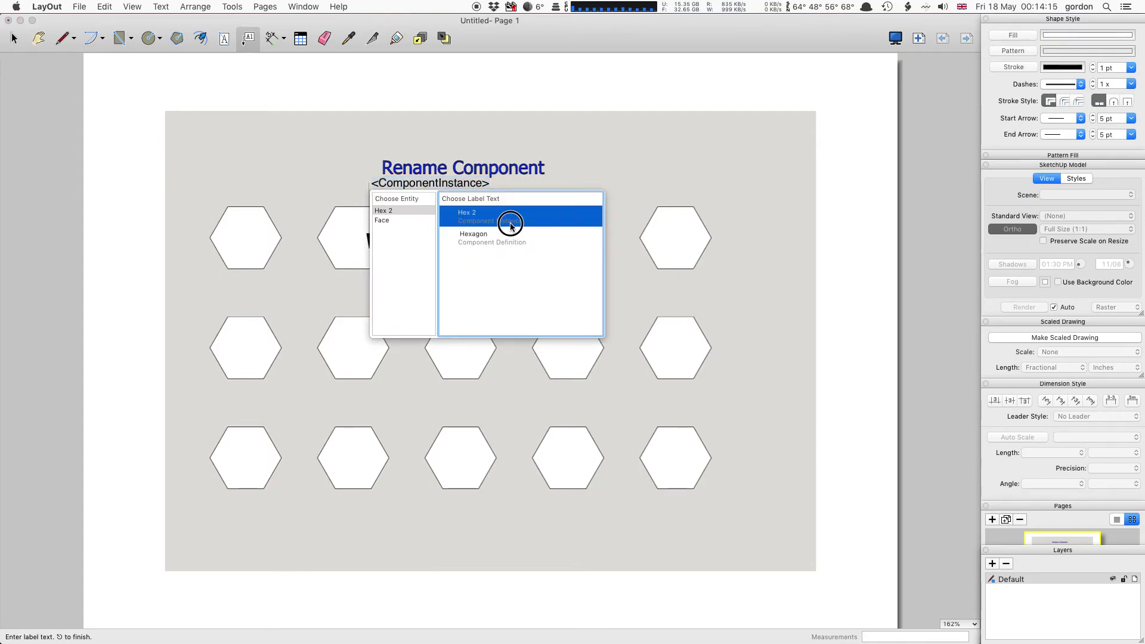
- Add labels Hex 4, Hex 5 and Hex 10, then close the untitled document
left_click(569, 215)
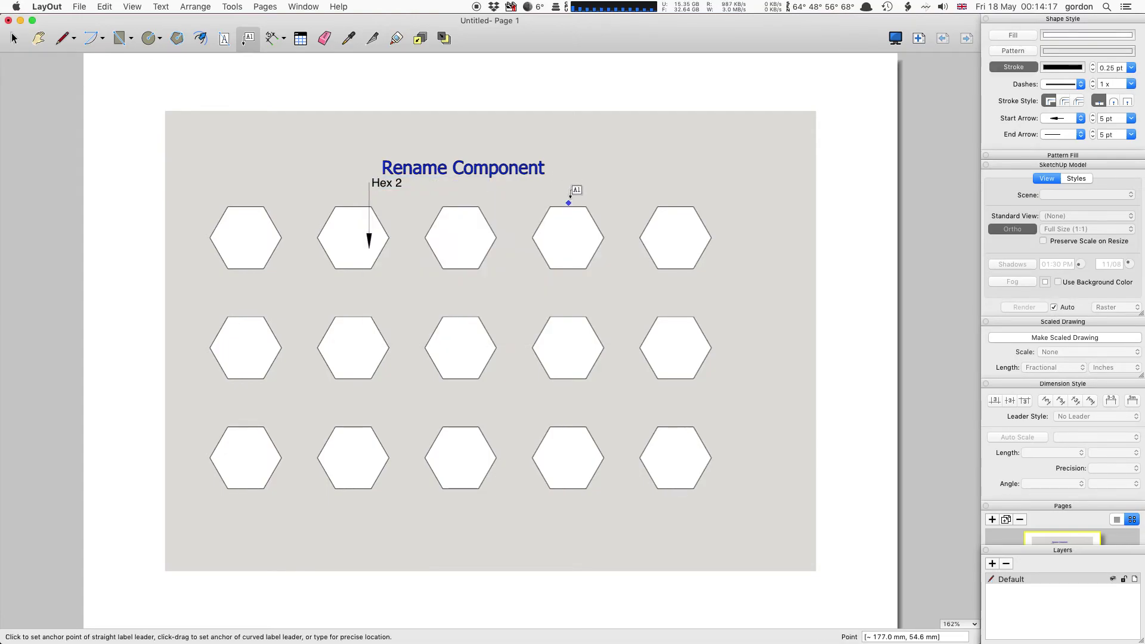
left_click(569, 182)
left_click(605, 181)
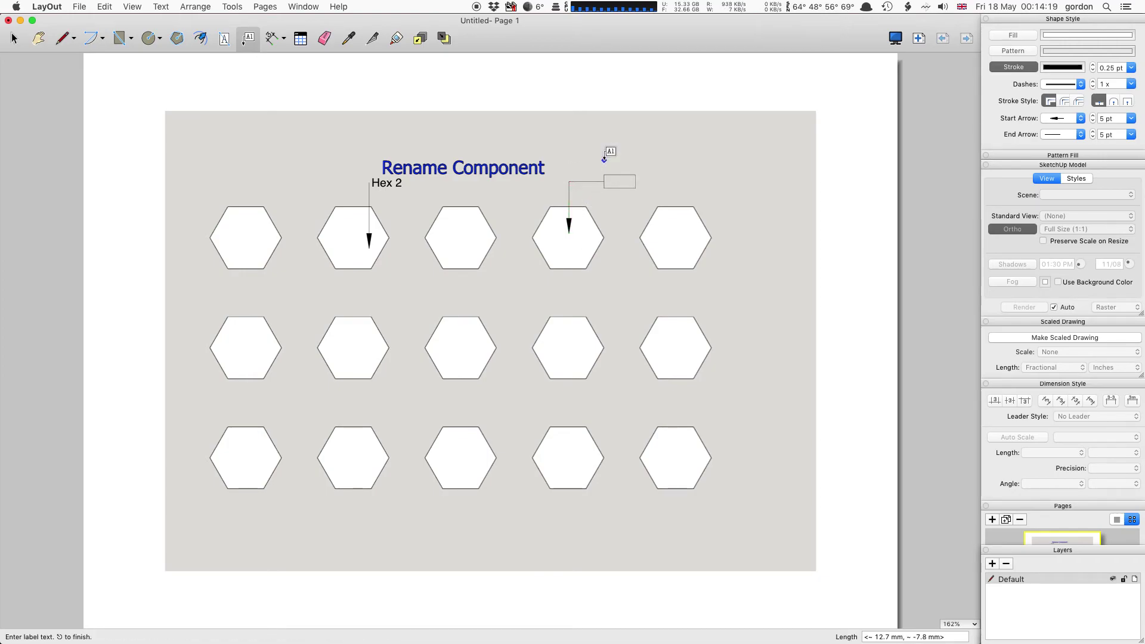
left_click(630, 231)
left_click(705, 233)
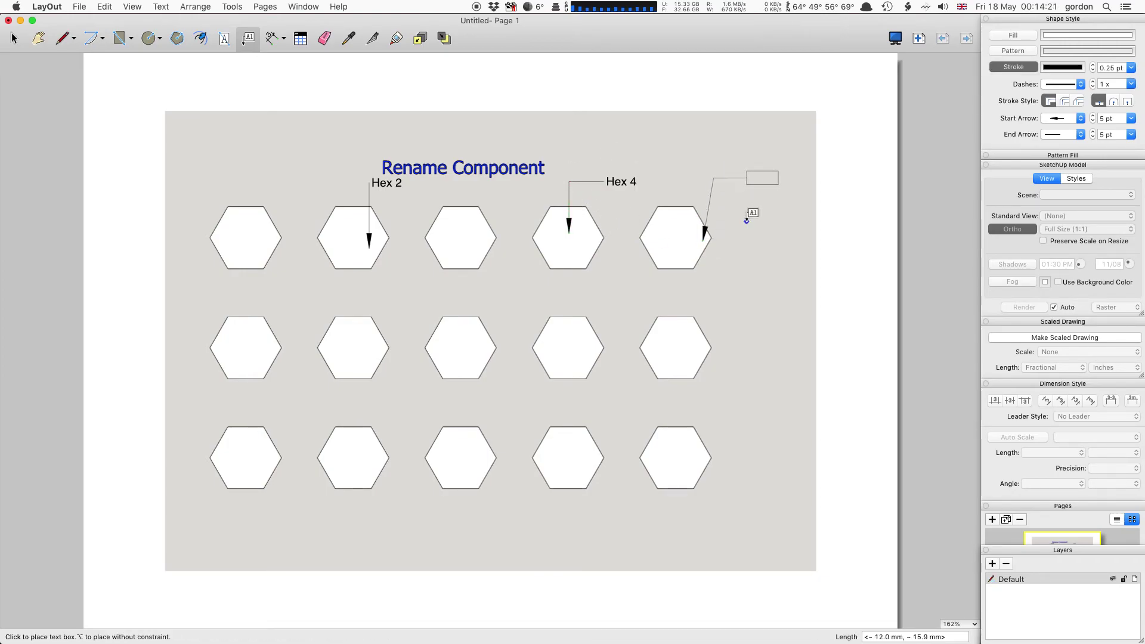
left_click(747, 178)
left_click(688, 353)
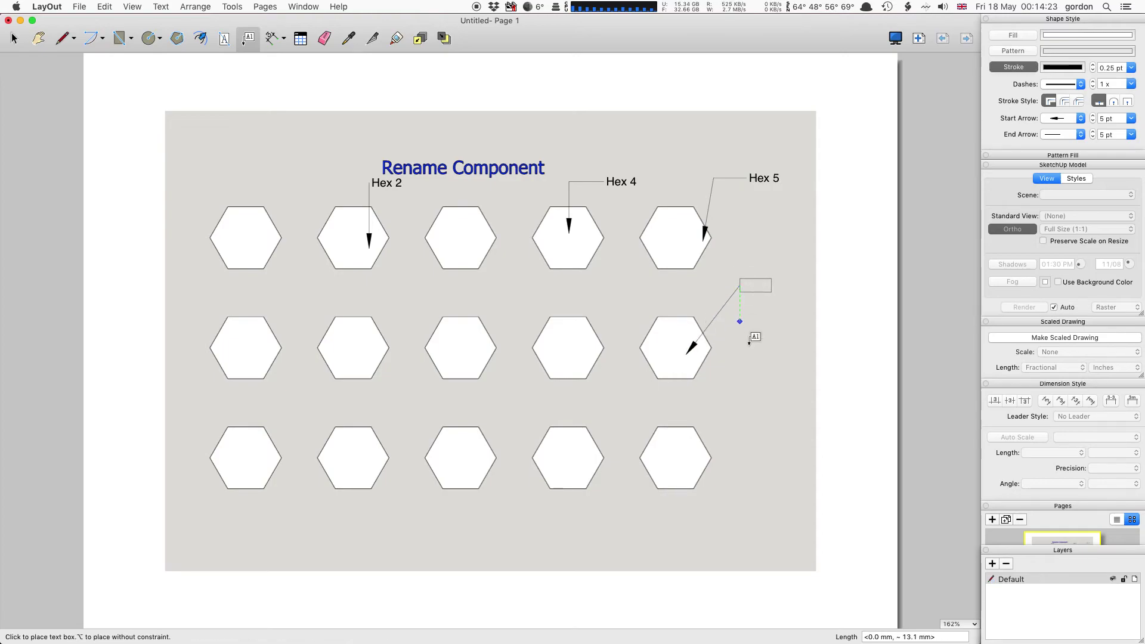
left_click(749, 286)
left_click(747, 394)
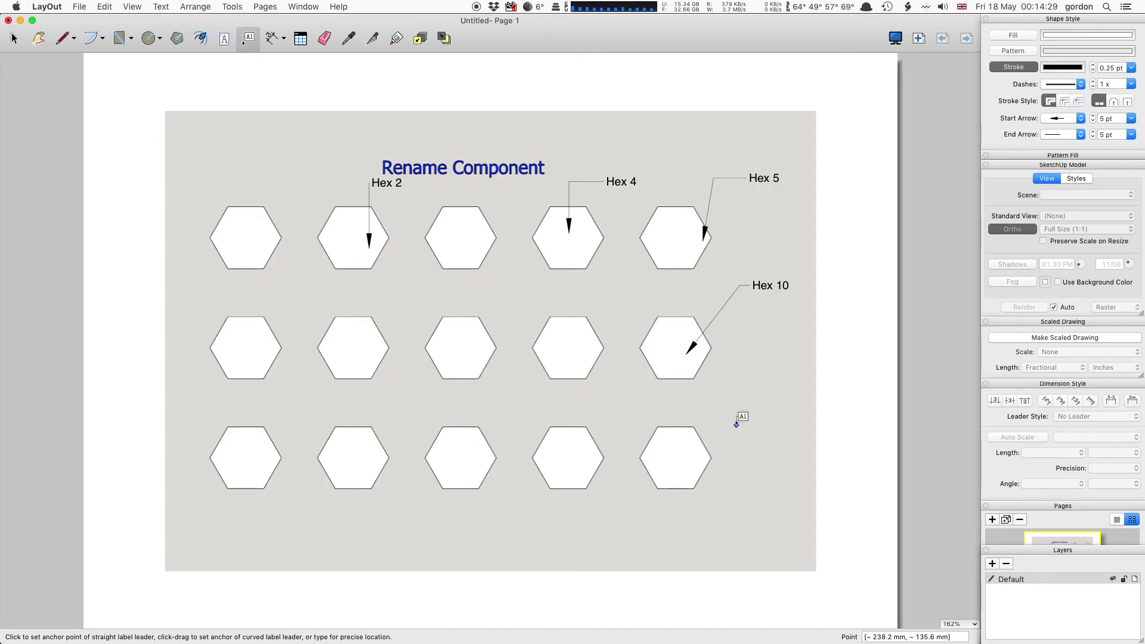
key("super+w")
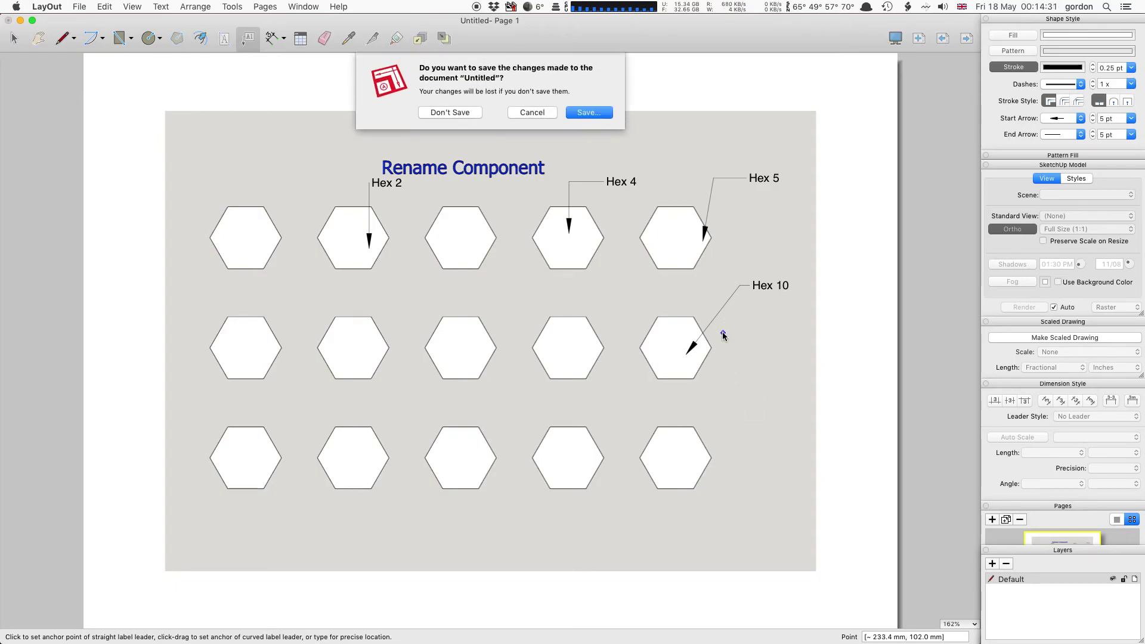
- Discard the LayOut page and set SketchUp's numbering style to Definition (no numbering)
key("super+d")
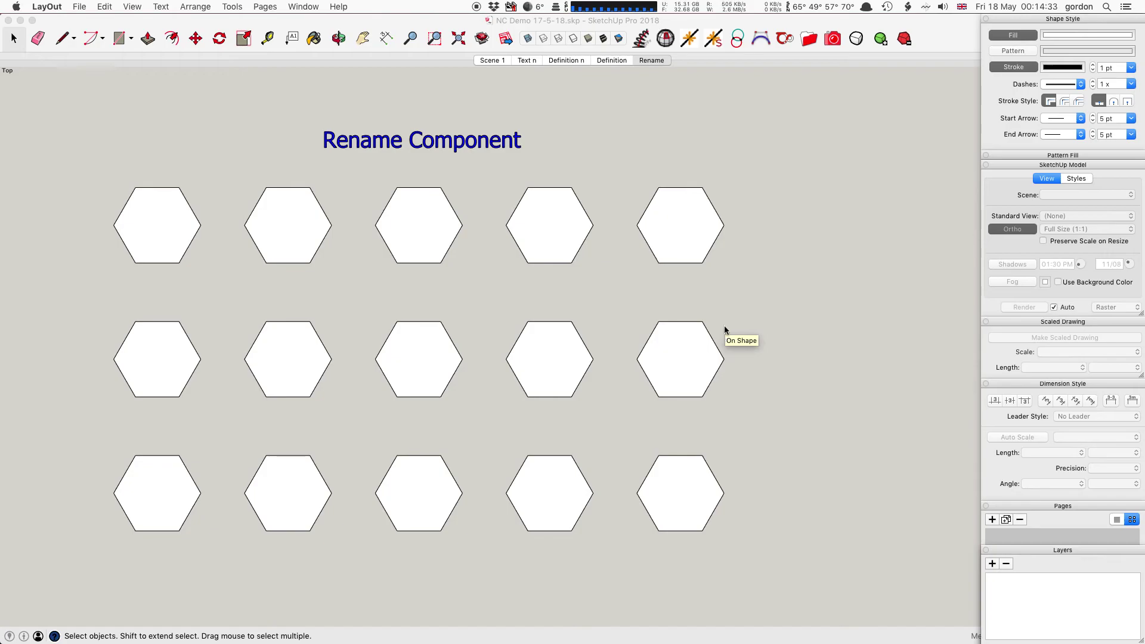
left_click(669, 242)
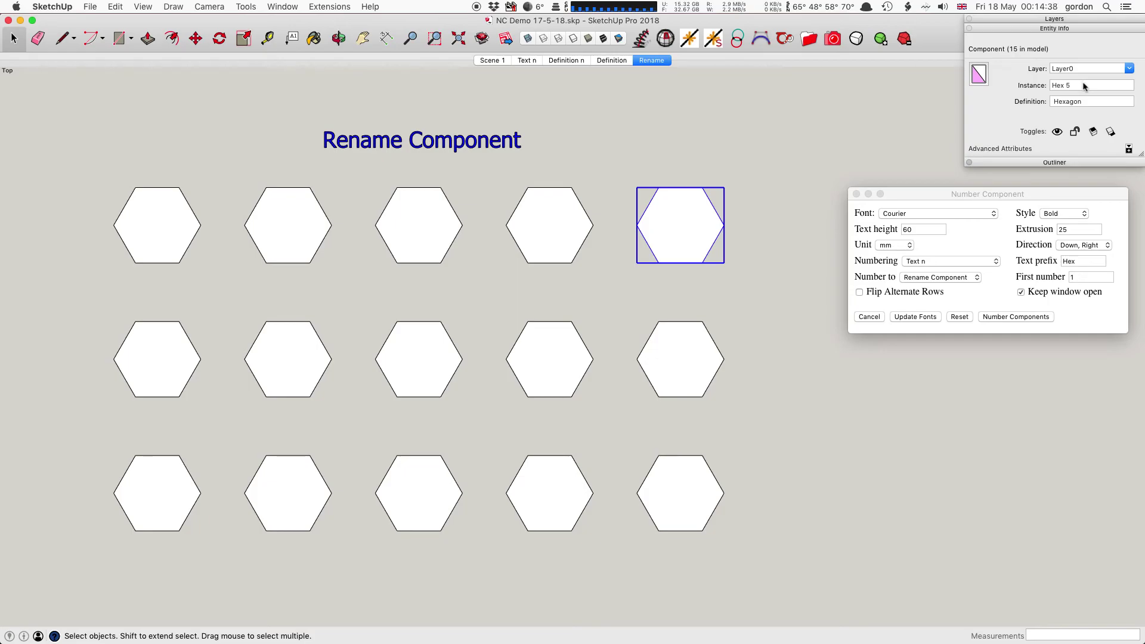
left_click_drag(998, 194, 962, 199)
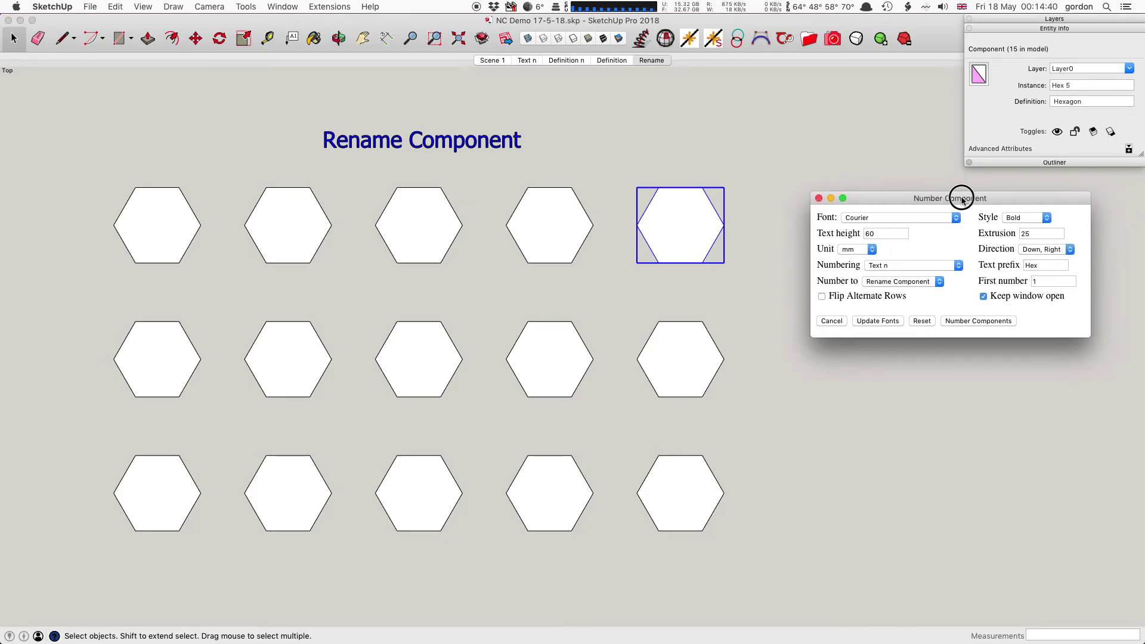
left_click(934, 267)
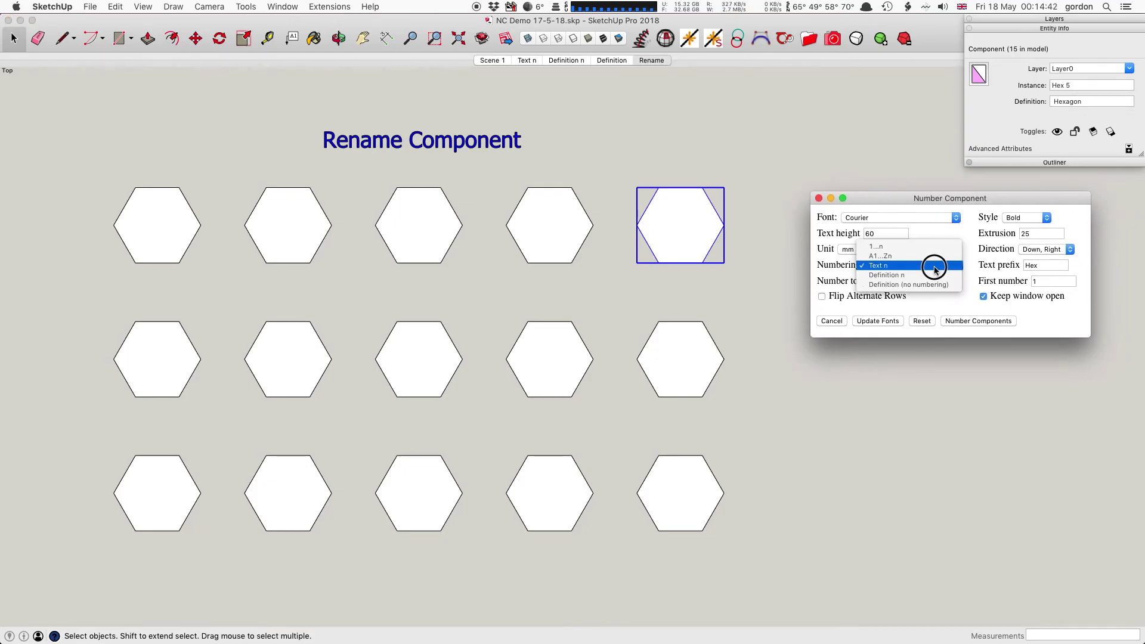
left_click(935, 285)
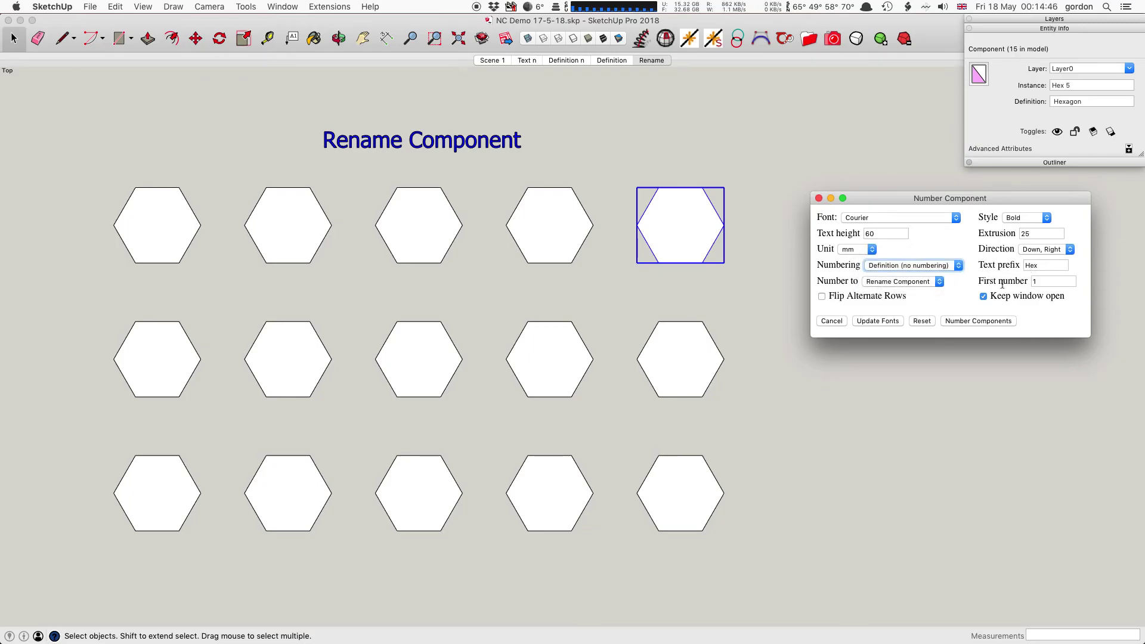
left_click(909, 260)
left_click(959, 308)
- Set the numbering output to 3D Text and select eight hexagons in the lower rows
left_click(921, 284)
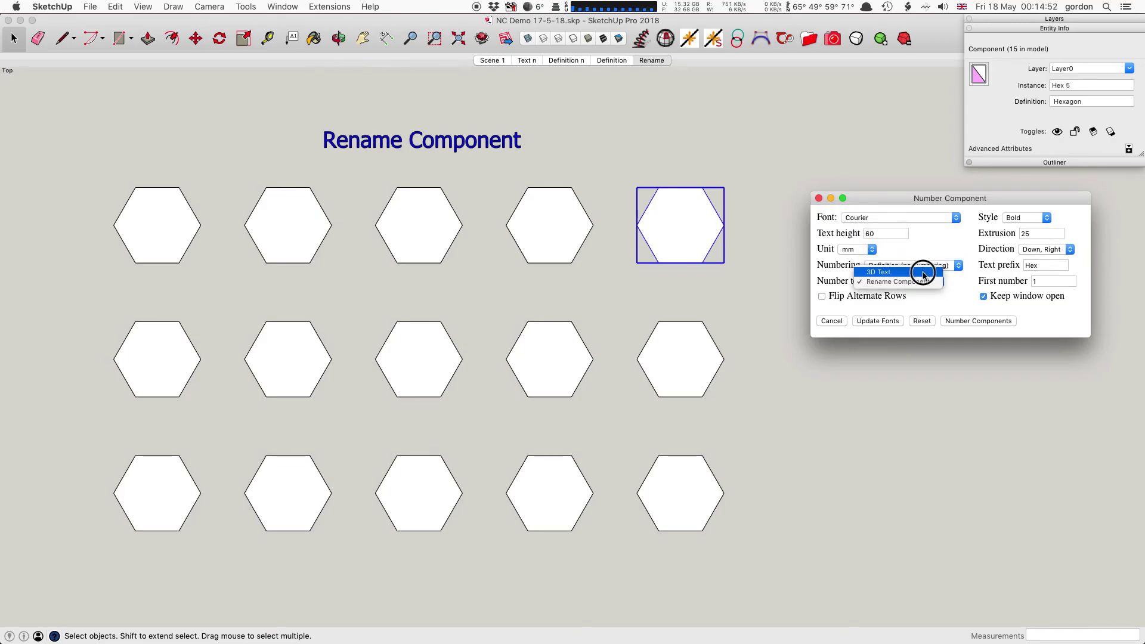
left_click(923, 273)
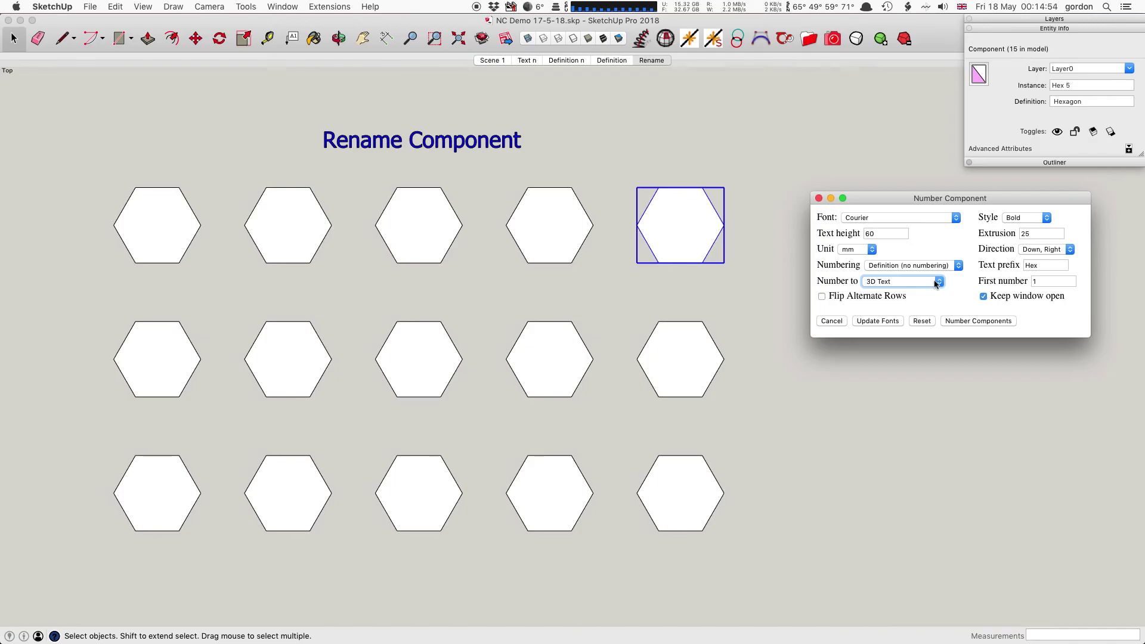
left_click(920, 283)
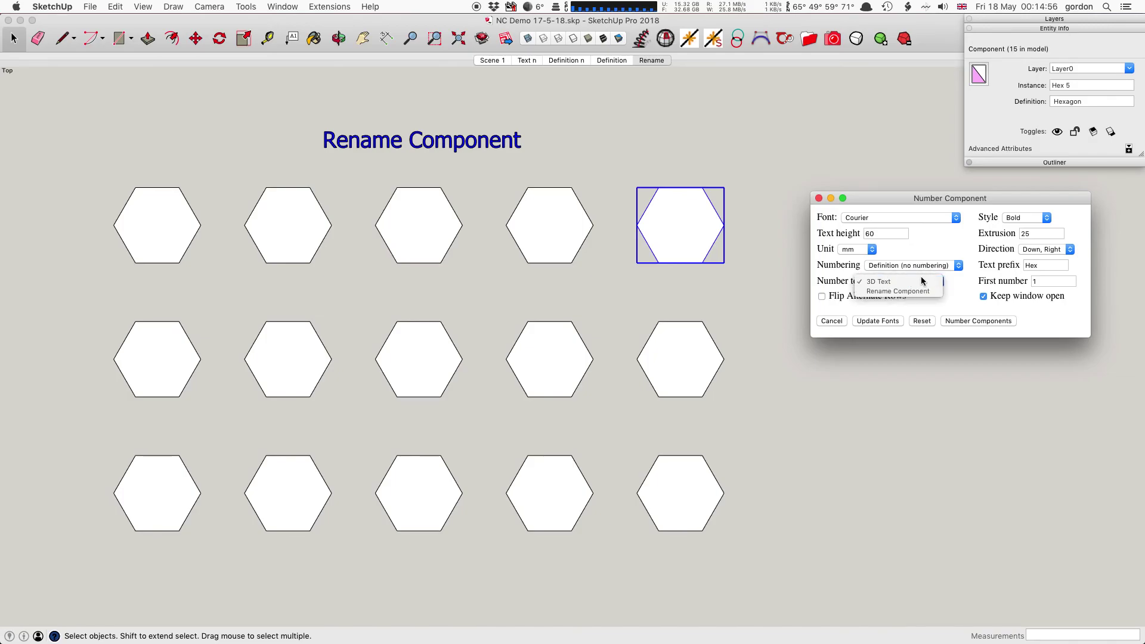
left_click(919, 281)
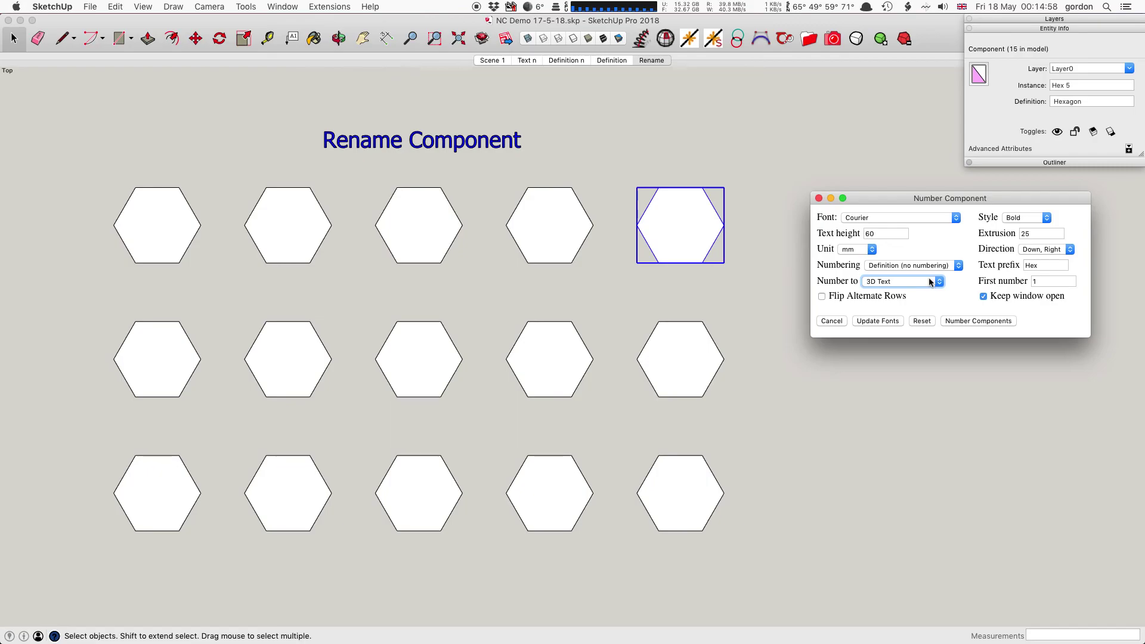
left_click_drag(77, 191, 615, 539)
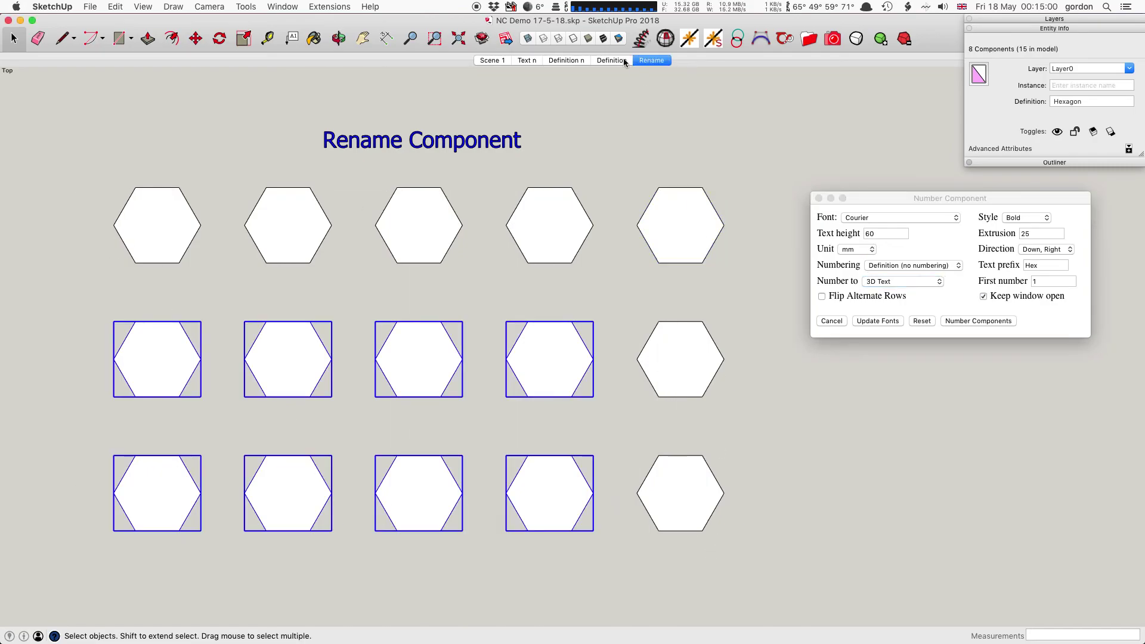
- Number Scene 1's 36 squares 100 to 135 in 3D text using 1...n from 100
left_click(506, 62)
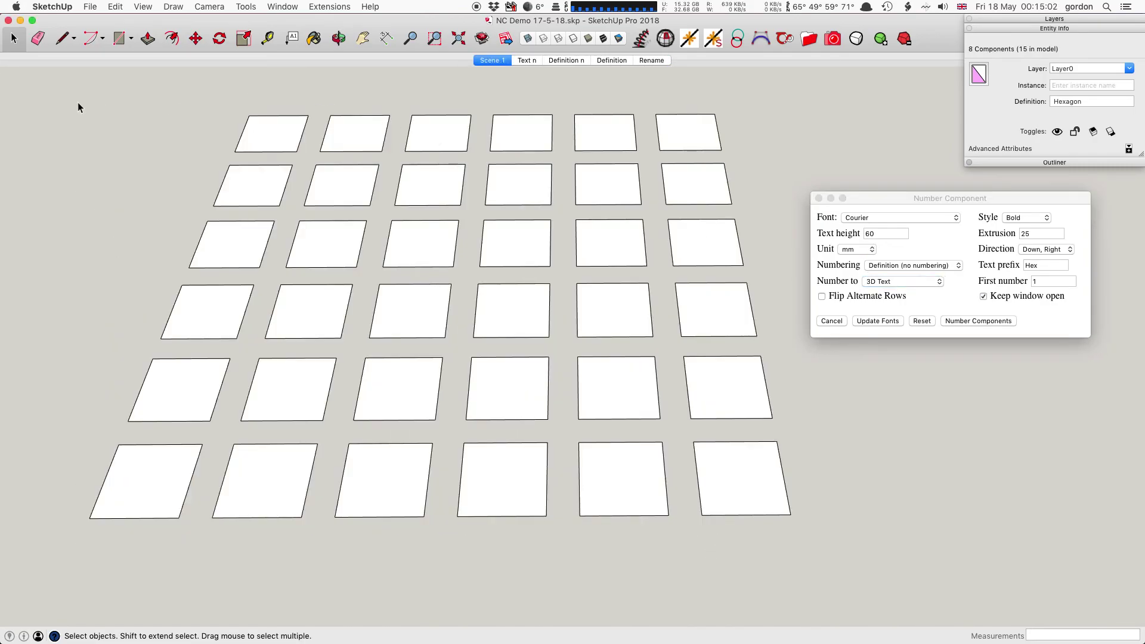
left_click_drag(77, 105, 895, 603)
left_click(1049, 282)
left_click(1055, 283)
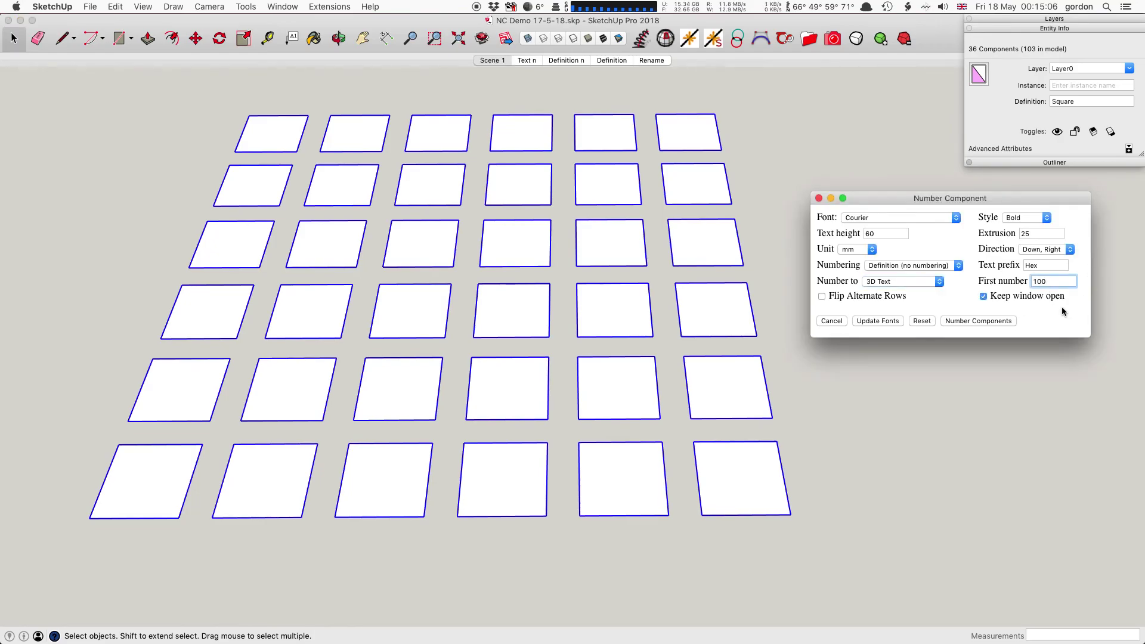
left_click(983, 322)
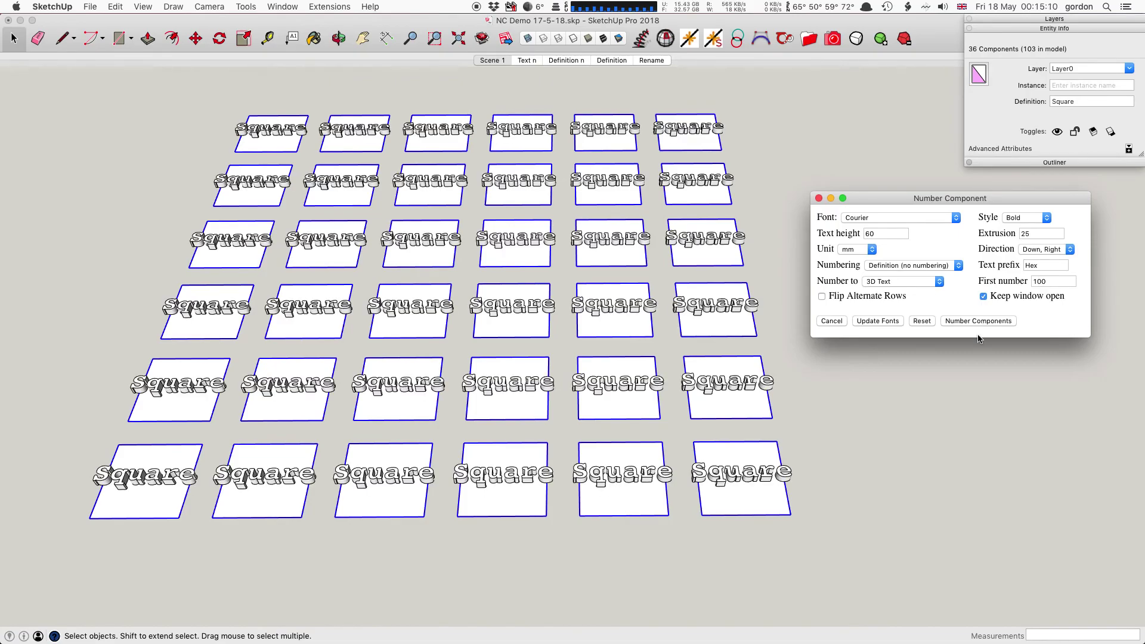
left_click(948, 266)
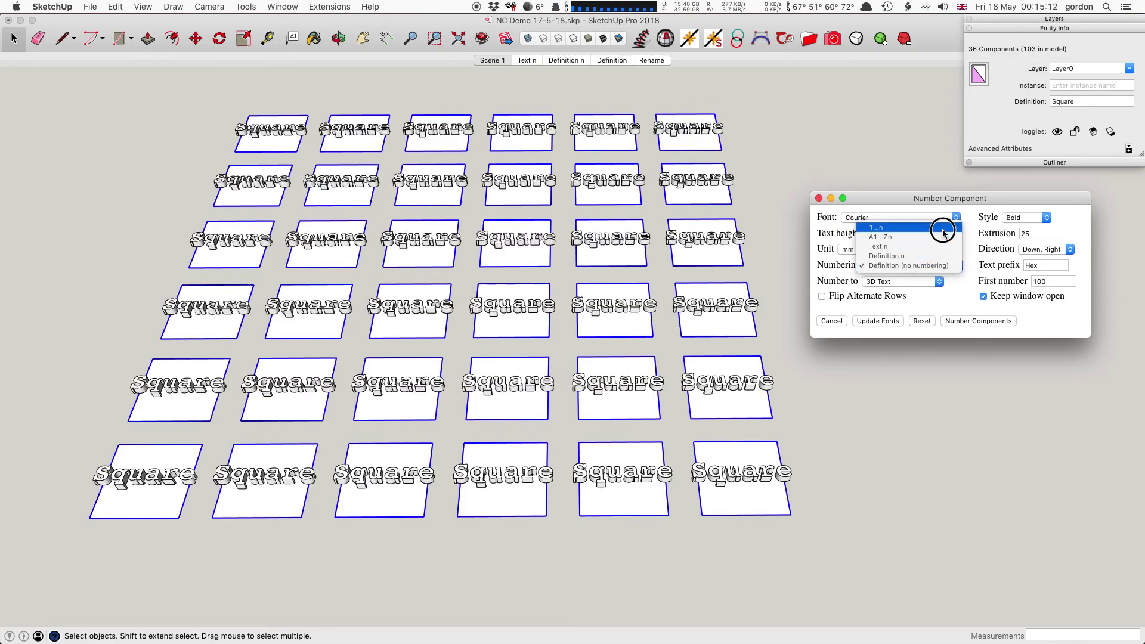
left_click(888, 228)
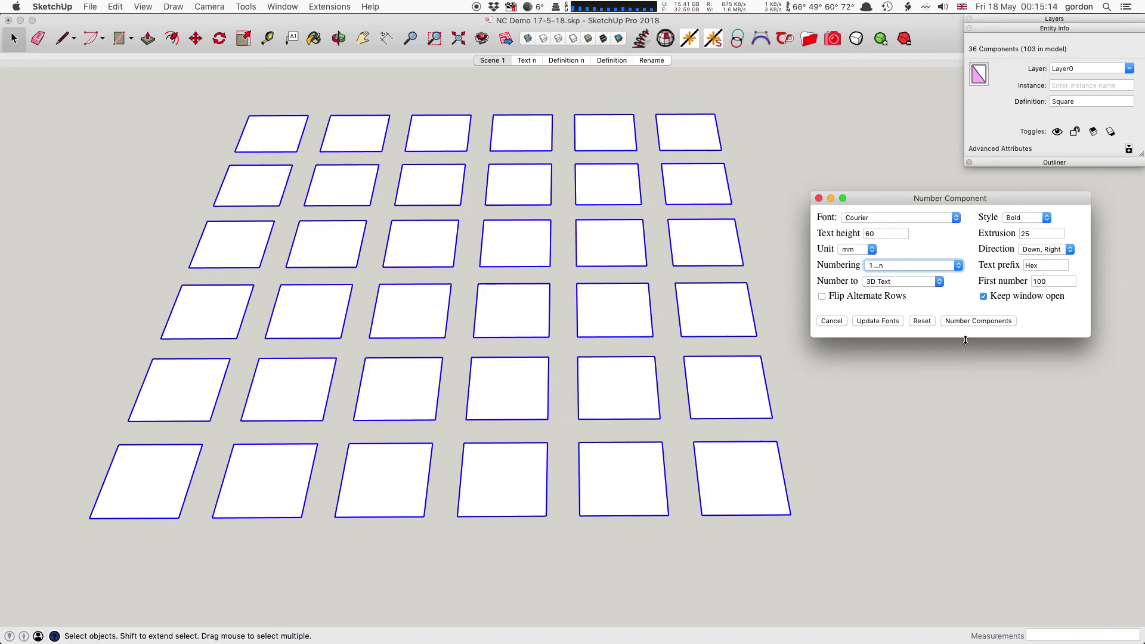
left_click(975, 321)
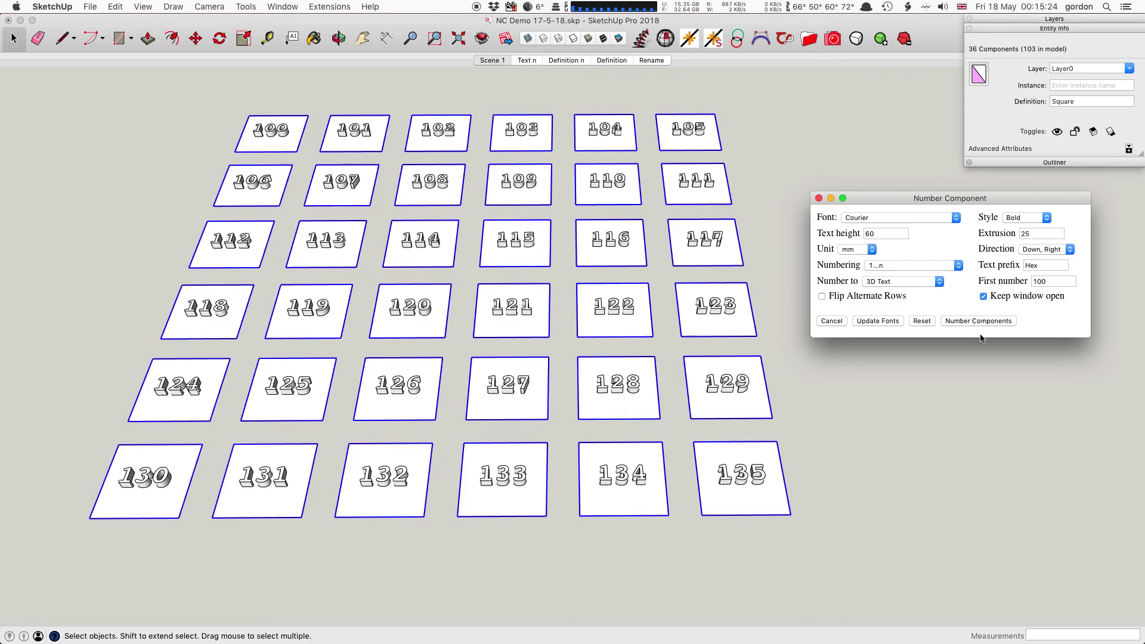
- Clear the squares' 3D number labels, stop the options window staying open, then undo a fresh numbering
left_click_drag(930, 202, 910, 194)
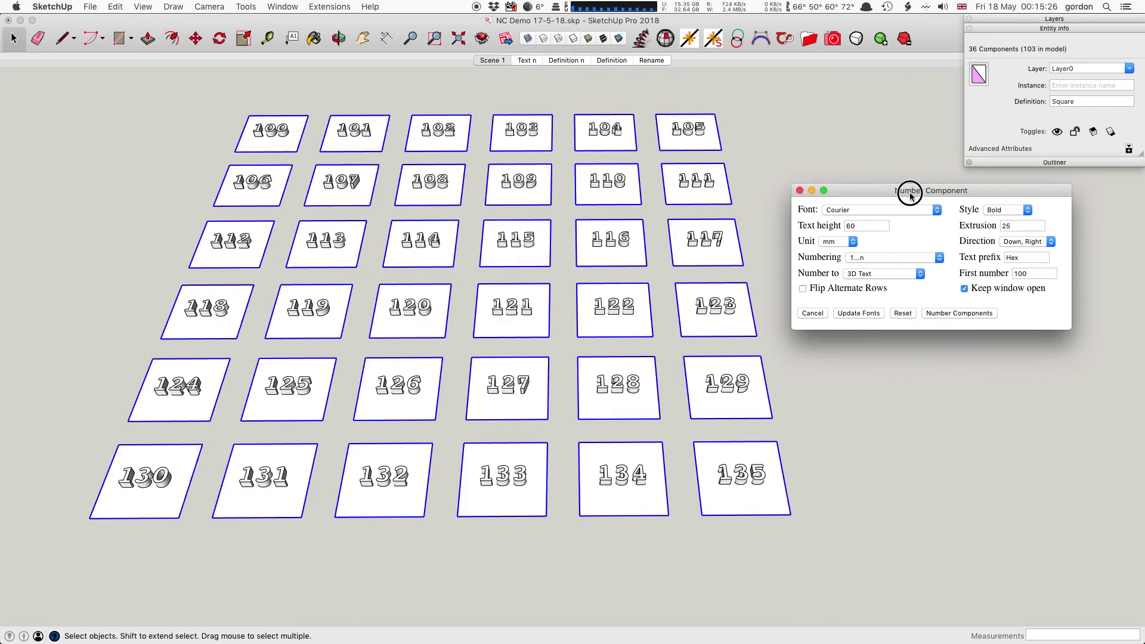
left_click(866, 311)
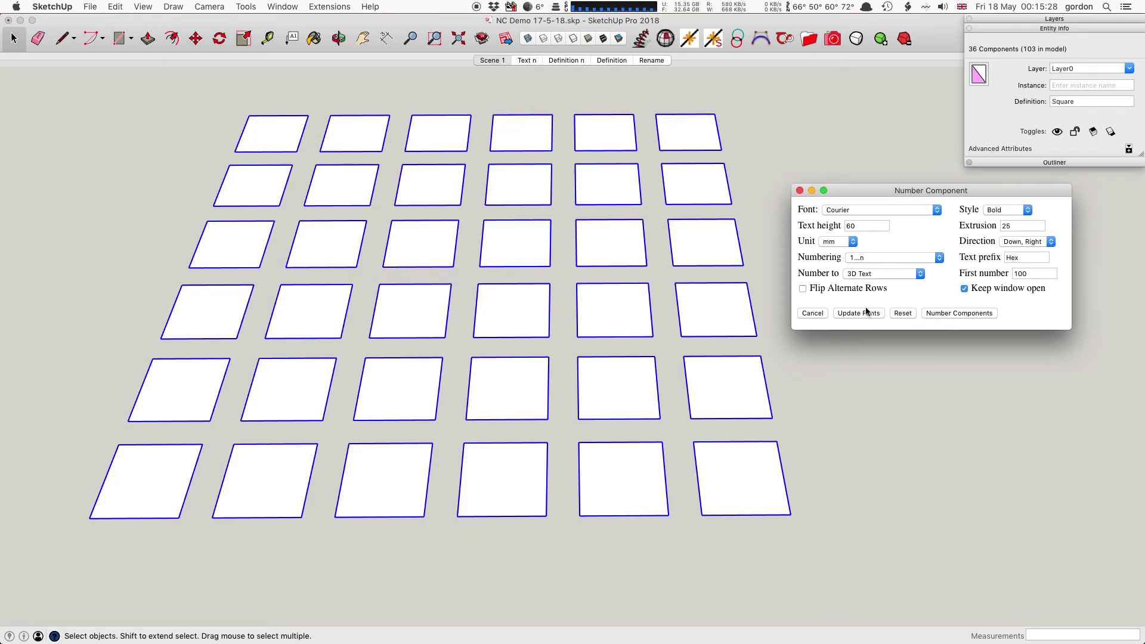
left_click(964, 289)
left_click(953, 315)
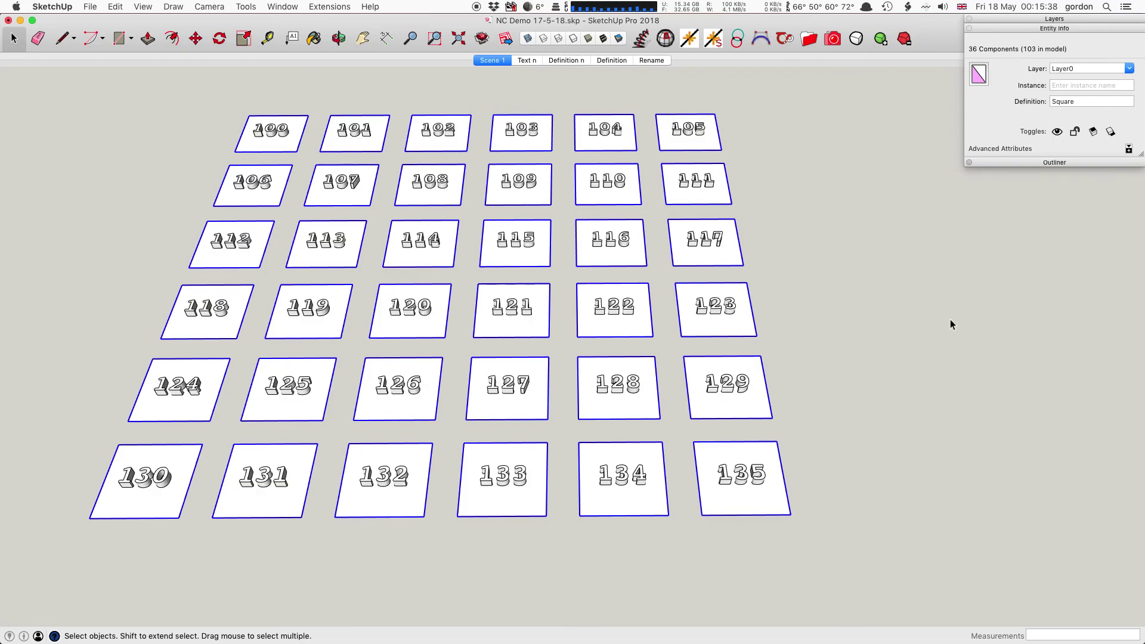
key("super+z")
- Reopen Number Components for the selected squares and reset its options to defaults, including font Abadi MT Condensed Extra Bold and first number 1
right_click(722, 289)
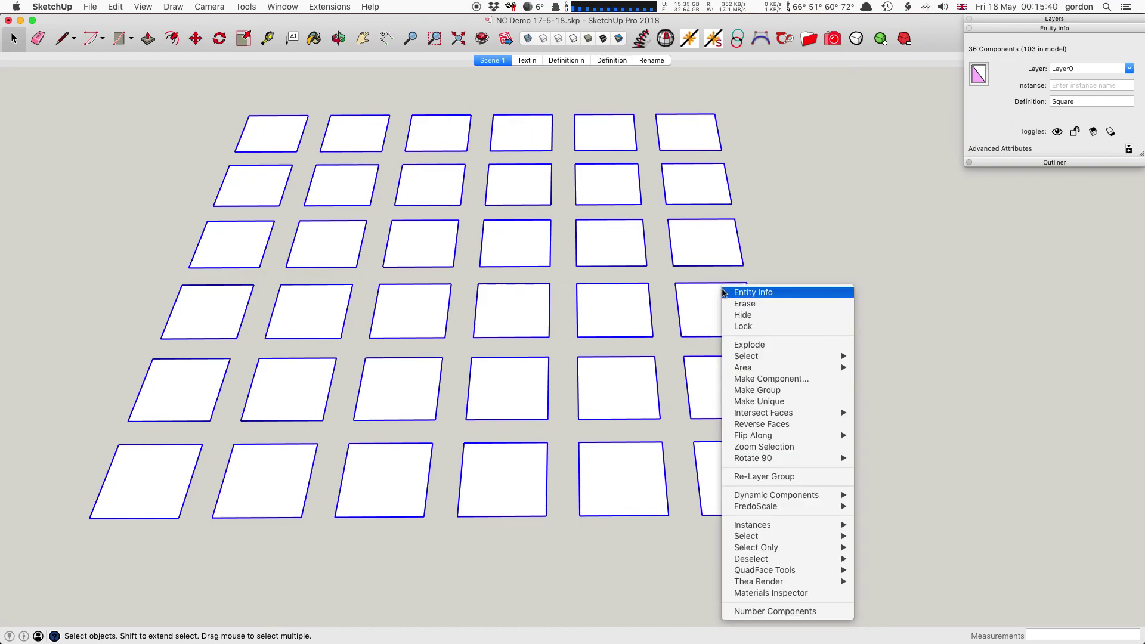
left_click(774, 612)
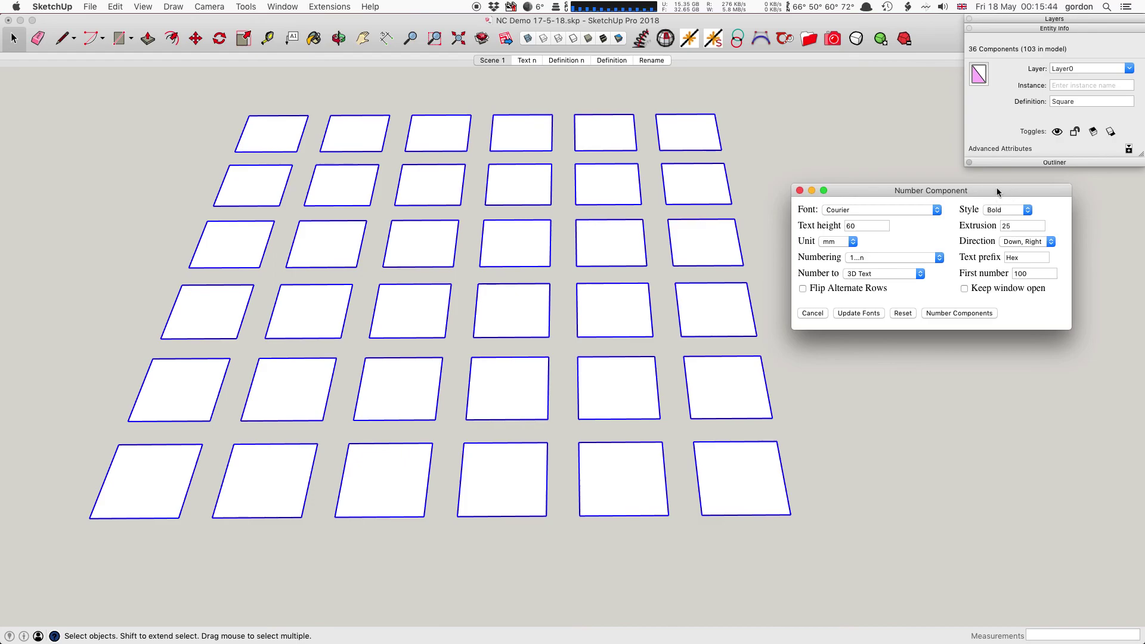
left_click_drag(995, 189, 999, 202)
left_click(907, 326)
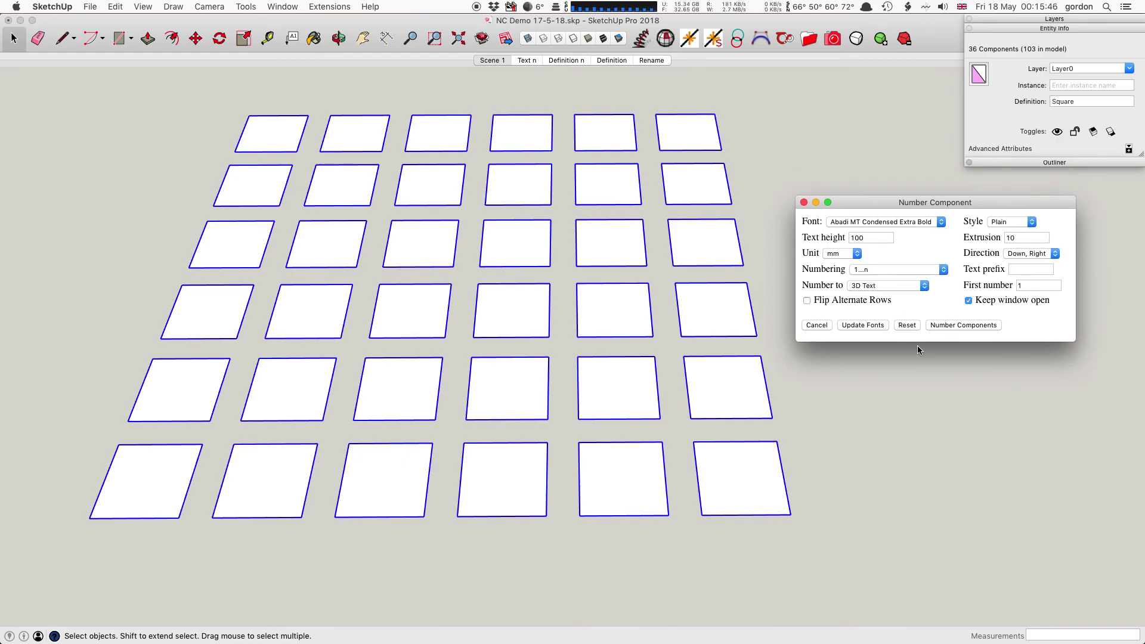
left_click(878, 226)
left_click(881, 216)
left_click_drag(892, 204, 897, 189)
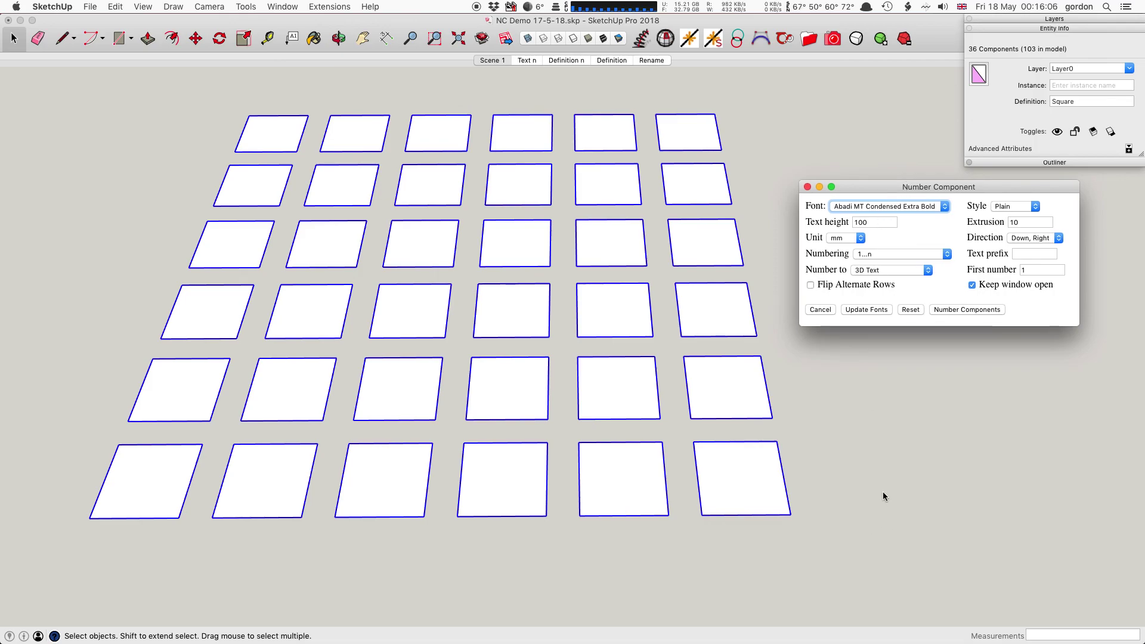